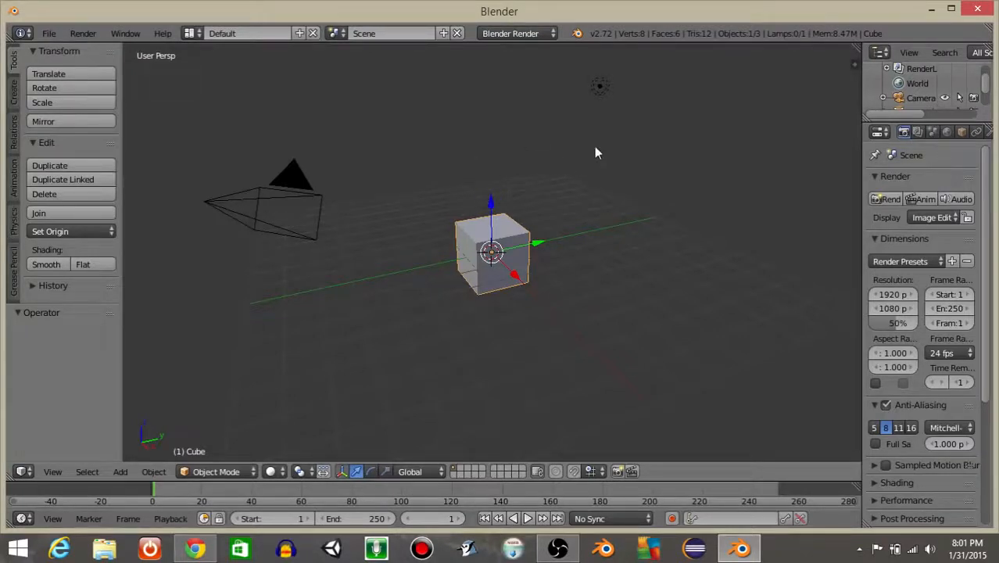
left_click(931, 9)
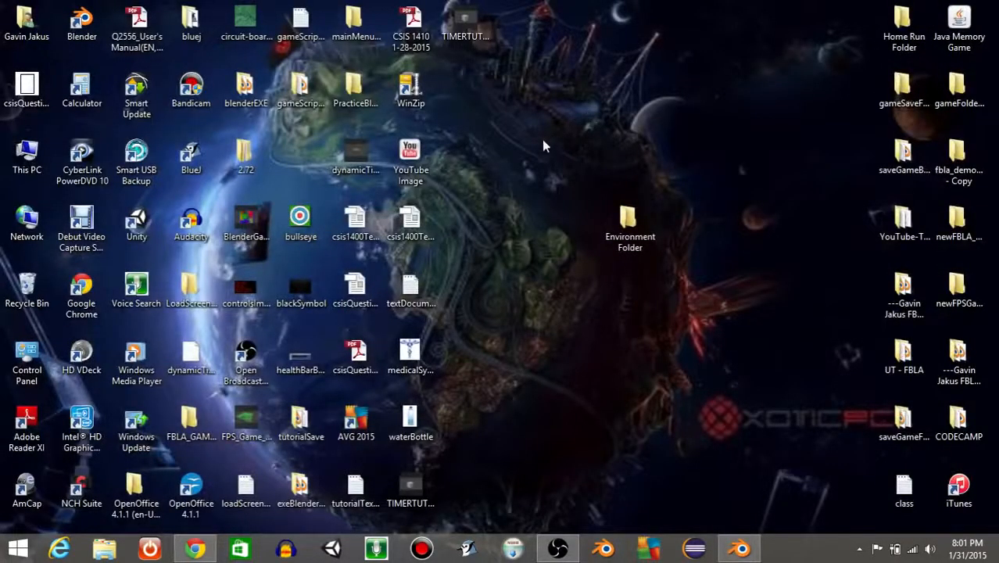
right_click(563, 117)
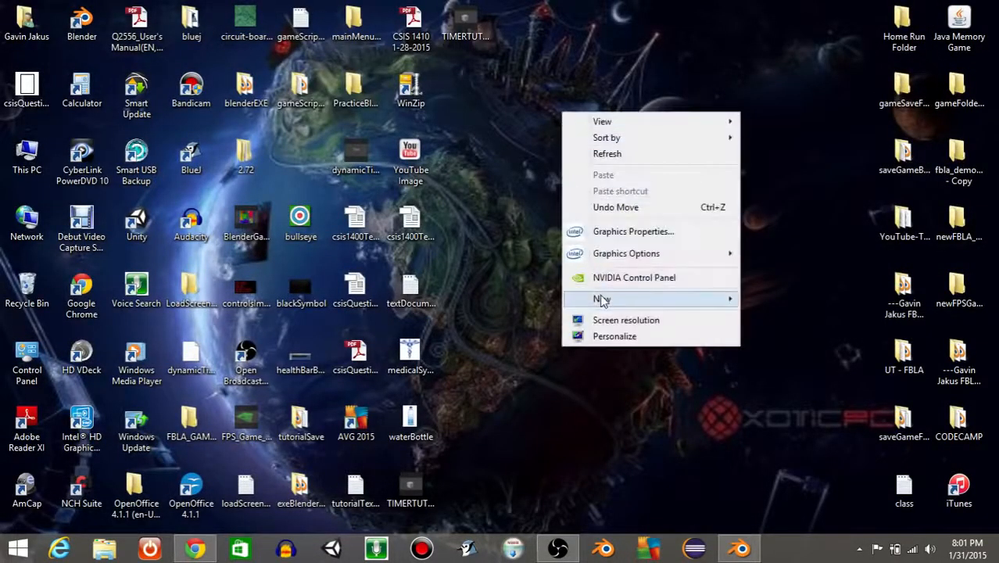
mouse_move(679, 304)
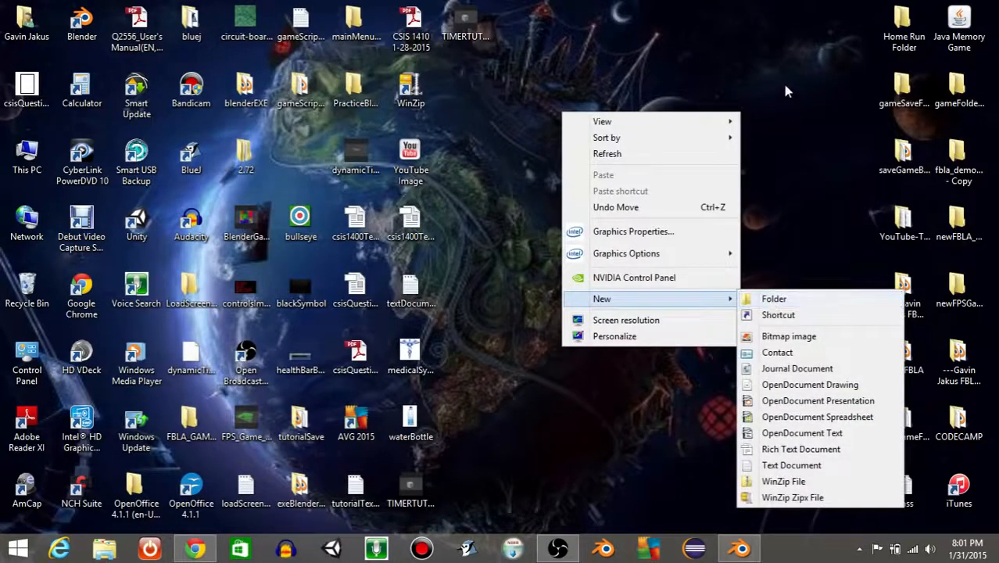
left_click(772, 301)
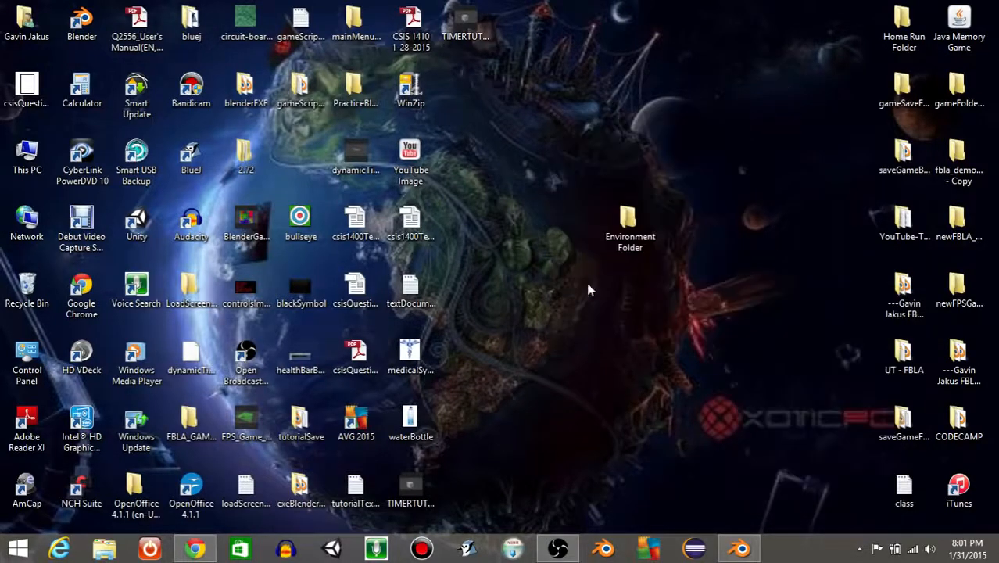
- Examine the texture files in the images subfolder of the desktop's EnvironmentFolder and close the folder window
double_click(630, 228)
double_click(472, 251)
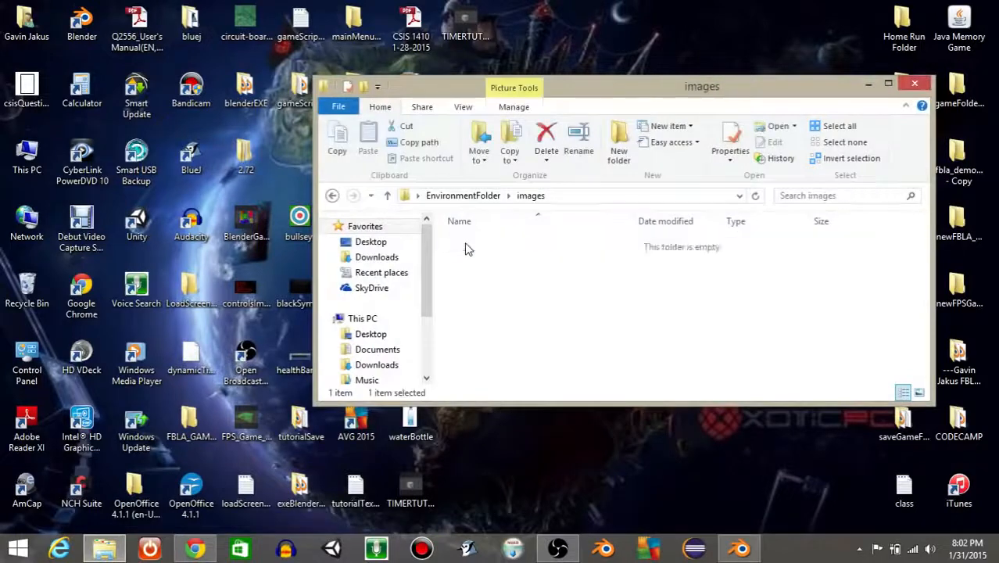
left_click_drag(518, 318, 459, 246)
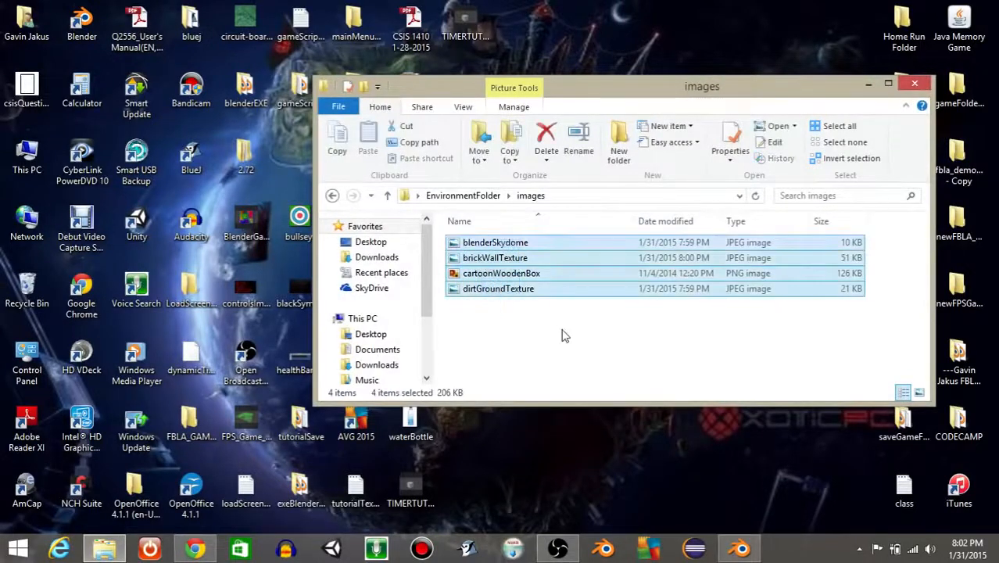
left_click(564, 337)
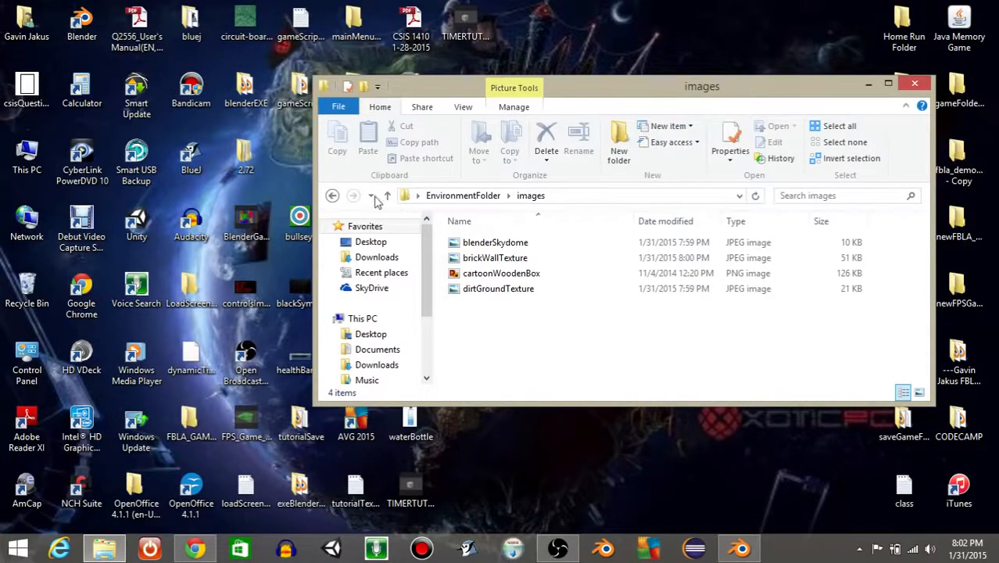
left_click(332, 195)
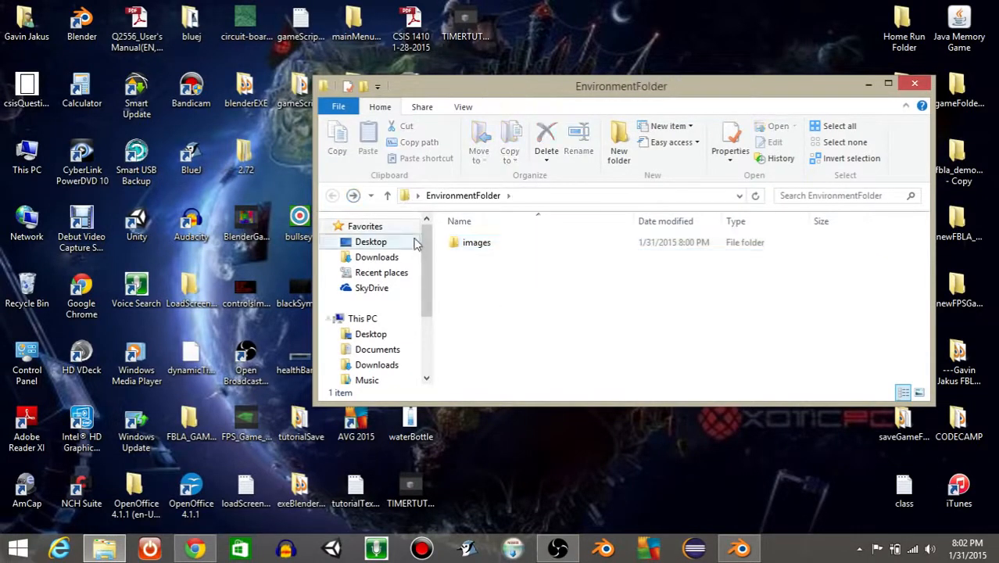
left_click(914, 83)
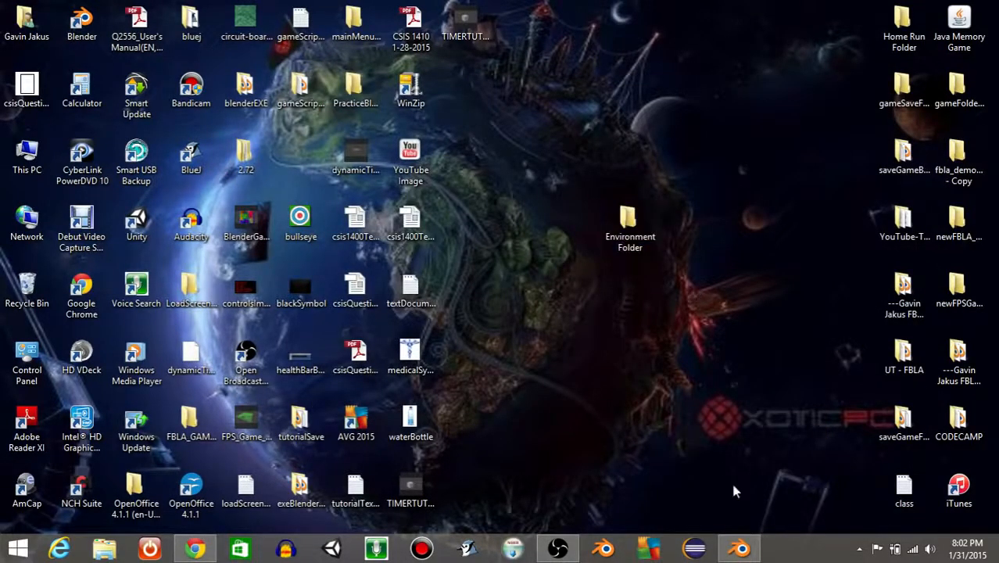
- Switch to Blender and save the scene as blenderProject in the desktop's EnvironmentFolder
left_click(741, 548)
left_click(49, 33)
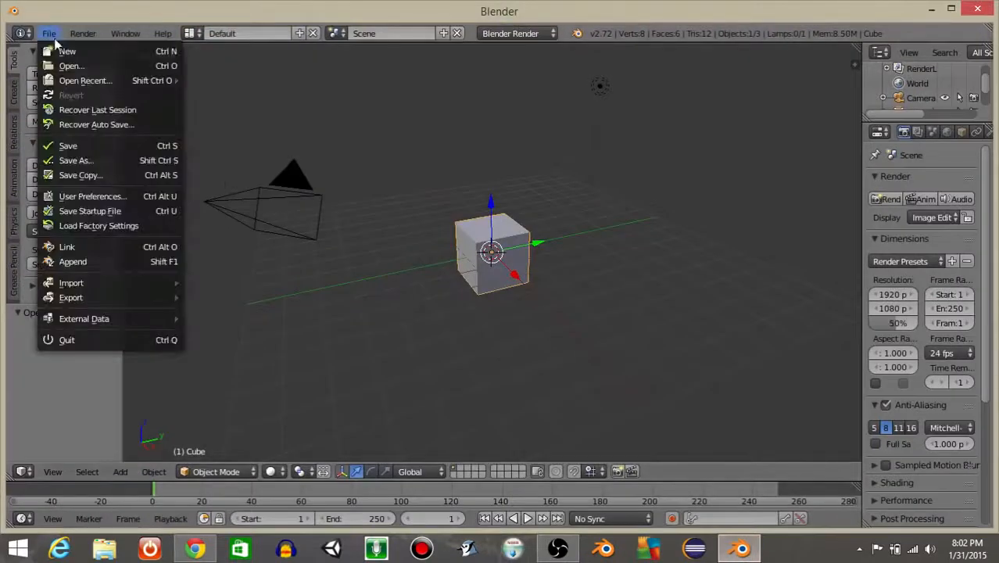
left_click(77, 146)
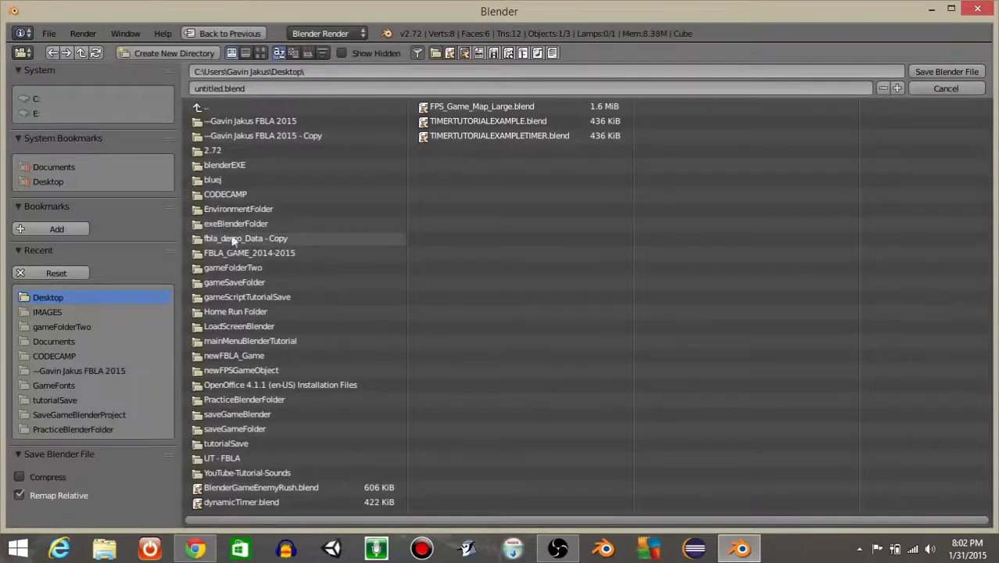
left_click(227, 209)
left_click(226, 88)
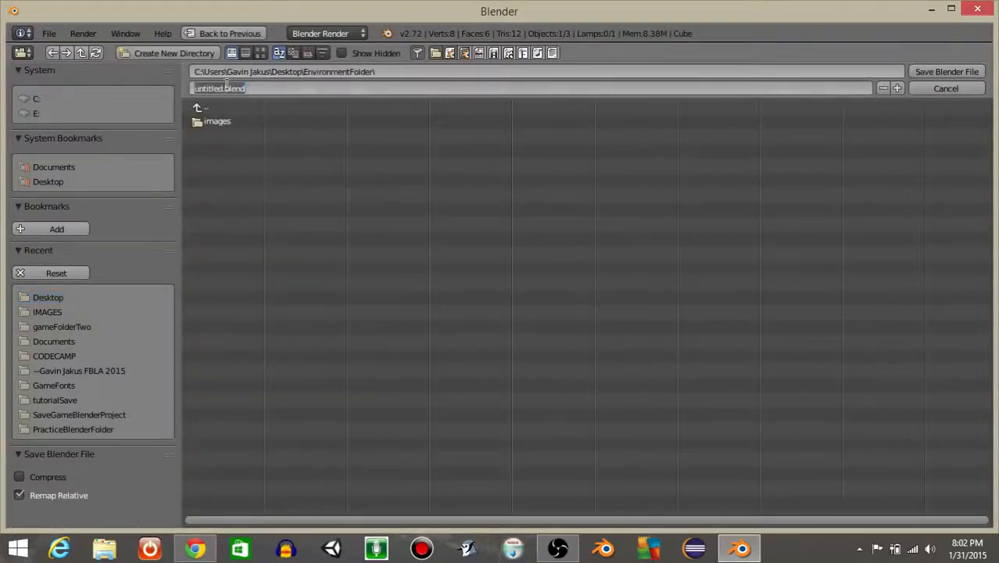
type("blenderProject")
key("Return")
left_click(939, 71)
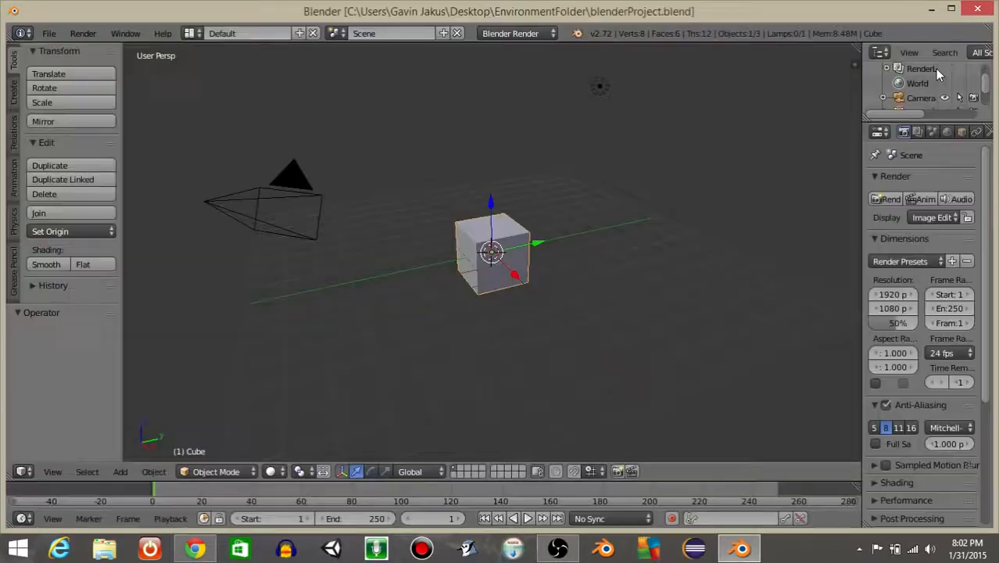
- Delete the default camera, lamp and cube from the scene
right_click(298, 191)
key("x")
left_click(295, 197)
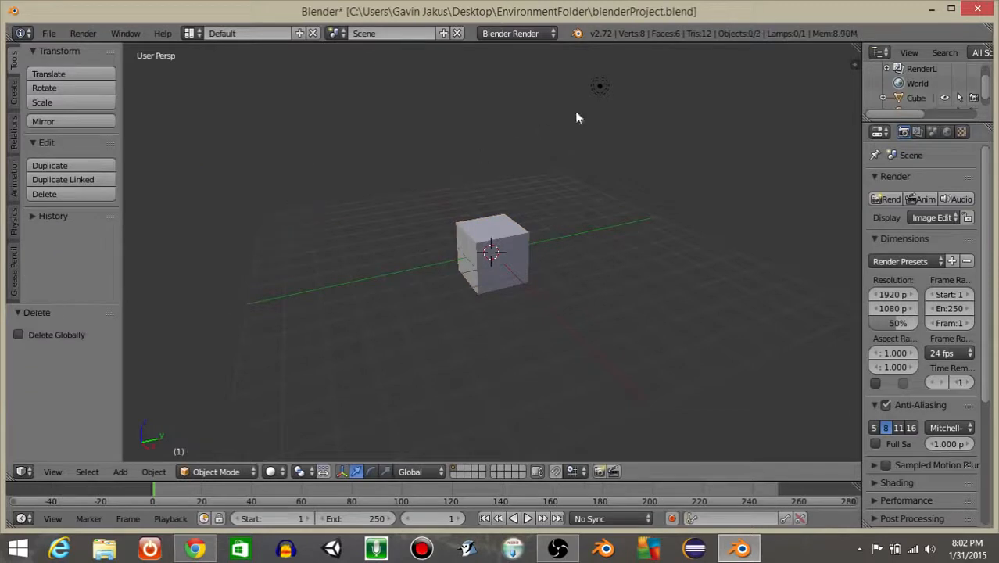
right_click(599, 87)
left_click(599, 87)
key("x")
left_click(586, 89)
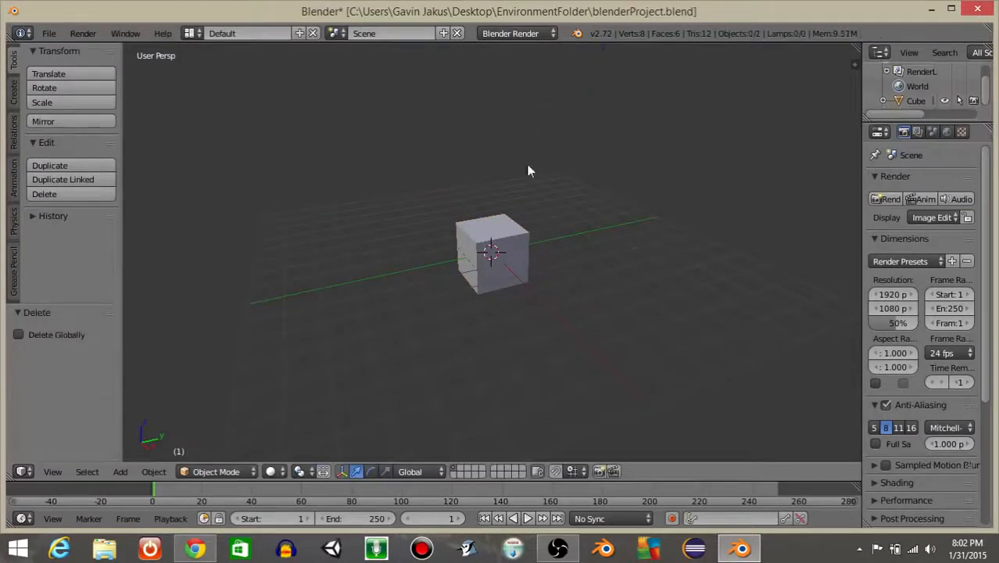
right_click(496, 247)
key("x")
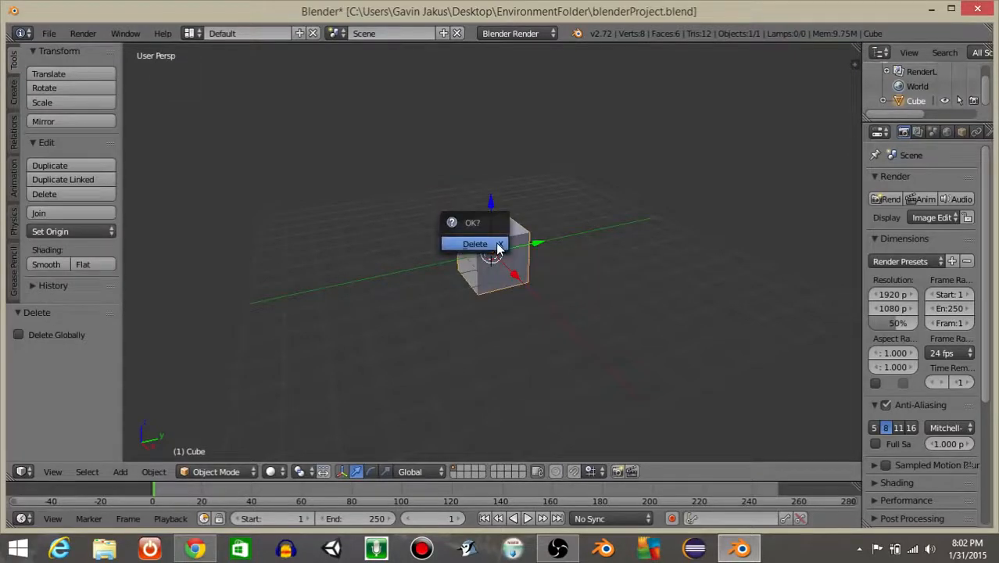
left_click(475, 244)
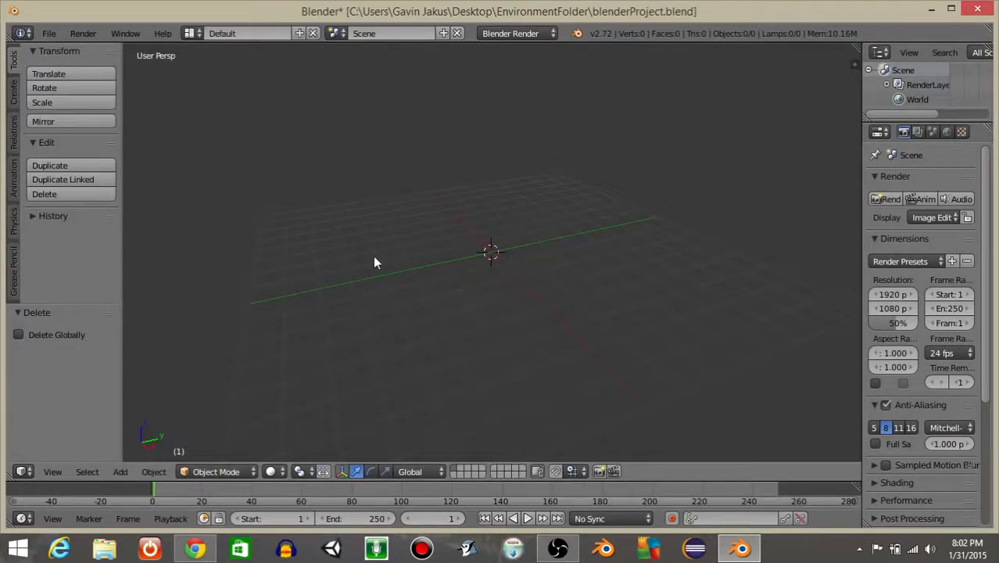
- Add a plane mesh at the centre of the empty scene
middle_click_drag(374, 263, 527, 266)
key("space")
type("add plae")
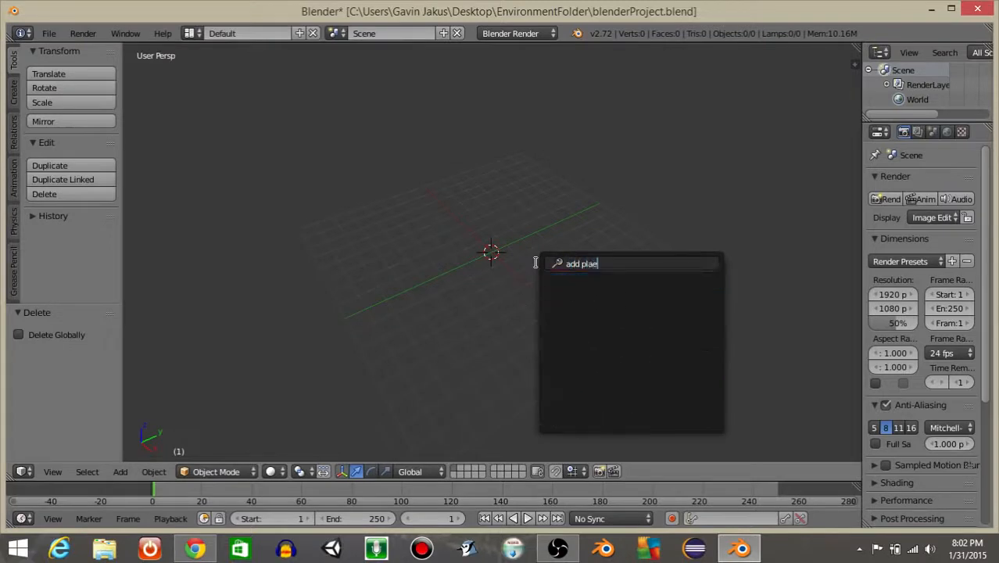
key("BackSpace")
type("ne")
key("Return")
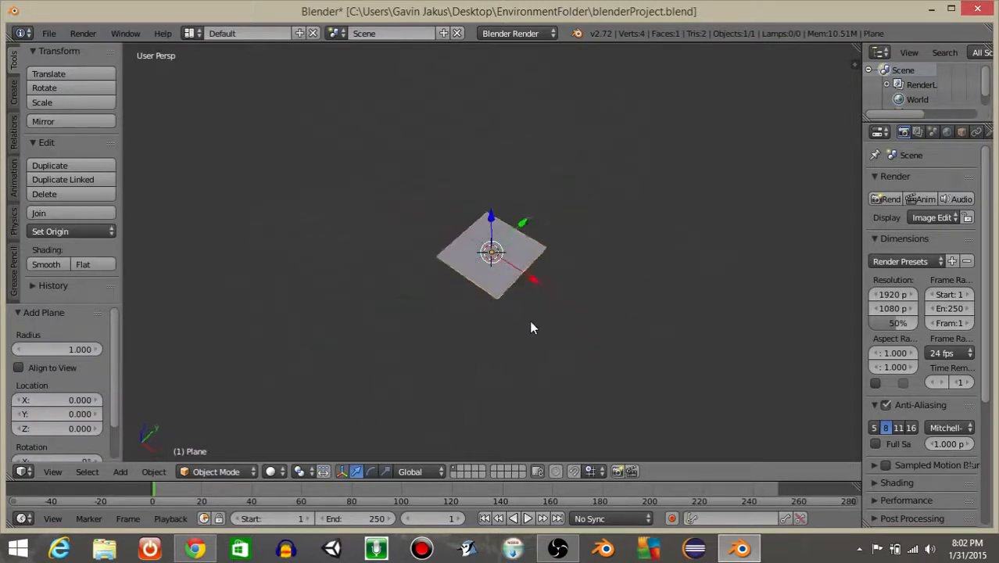
- Scale the plane uniformly by a factor of 10
scroll(536, 326, "down", 4)
middle_click_drag(536, 326, 558, 331)
scroll(517, 322, "up", 4)
scroll(563, 342, "down", 3)
type("s")
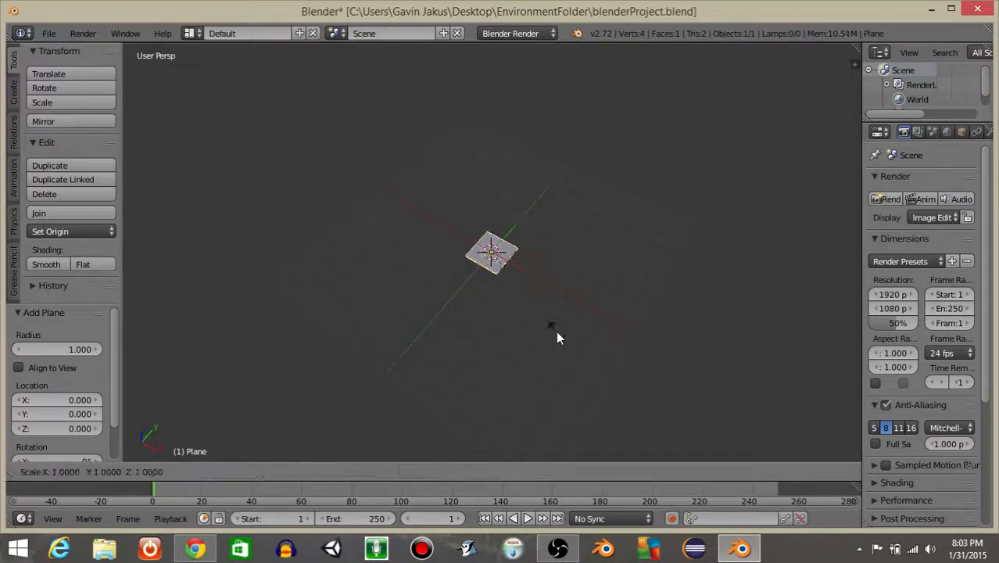
type("10")
key("Return")
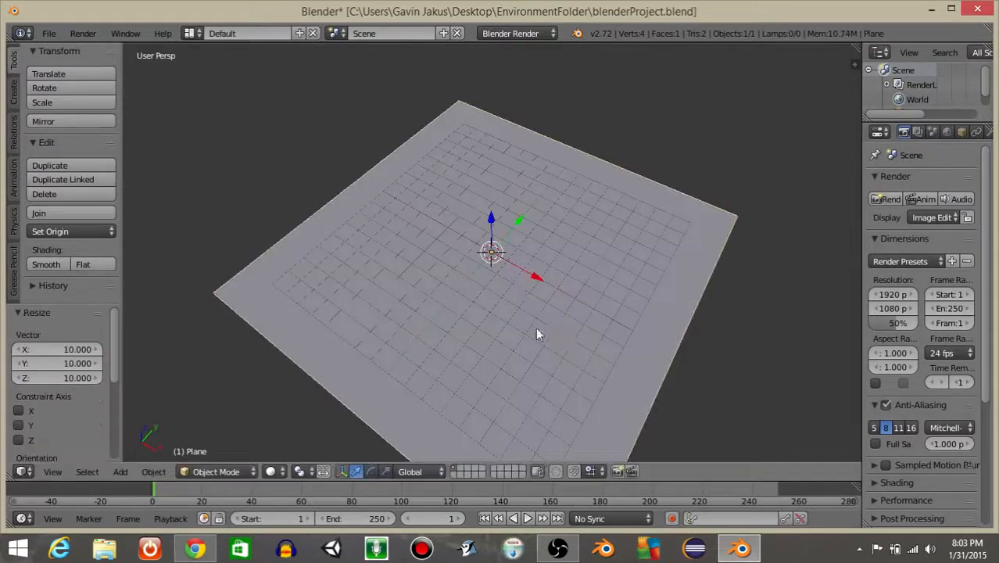
- Split the 3D view into two side-by-side areas and change the new area to the UV/Image Editor
scroll(535, 327, "down", 3)
scroll(464, 297, "up", 2)
scroll(466, 291, "up", 2)
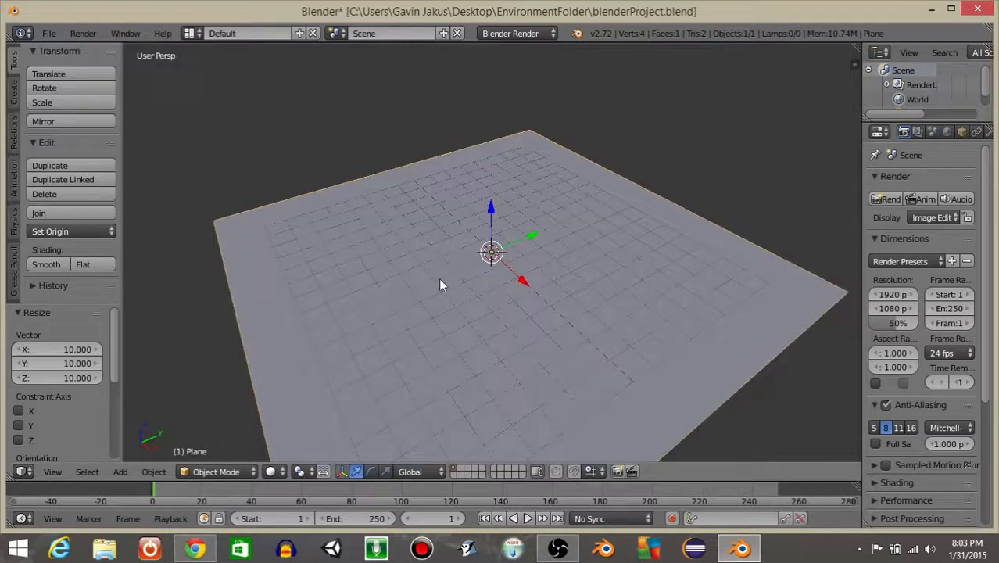
middle_click_drag(440, 280, 458, 286)
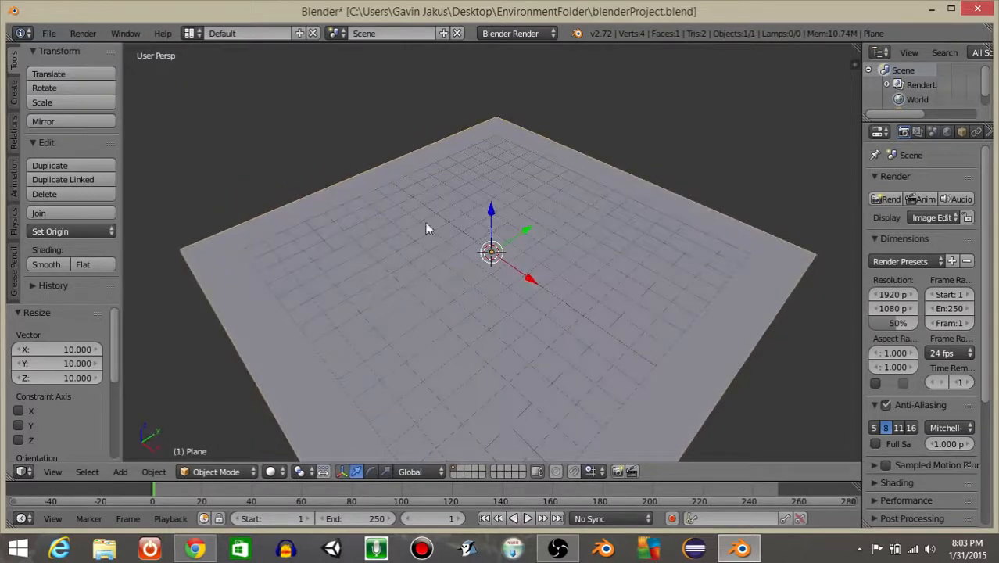
right_click(666, 481)
left_click(653, 479)
left_click(584, 398)
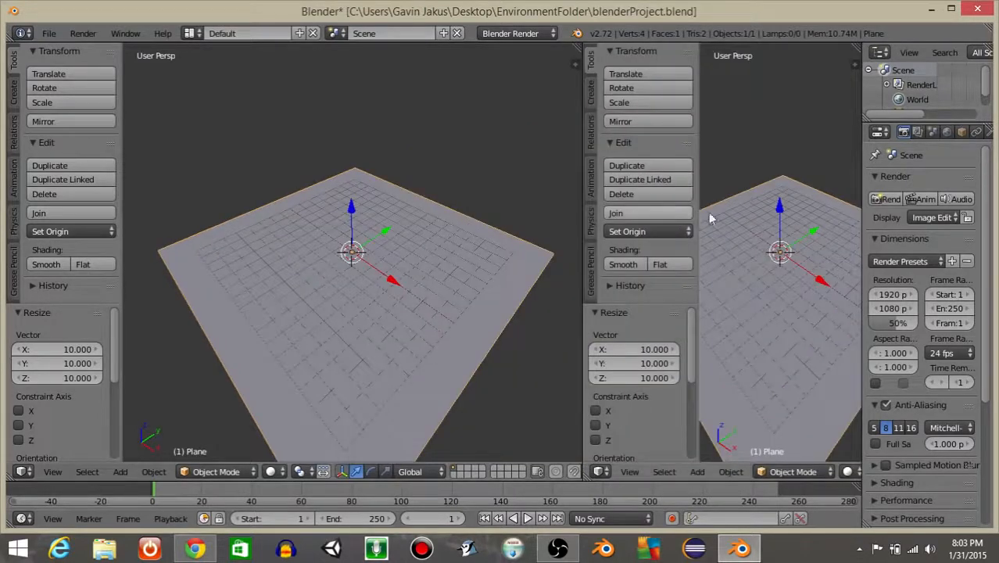
left_click(602, 471)
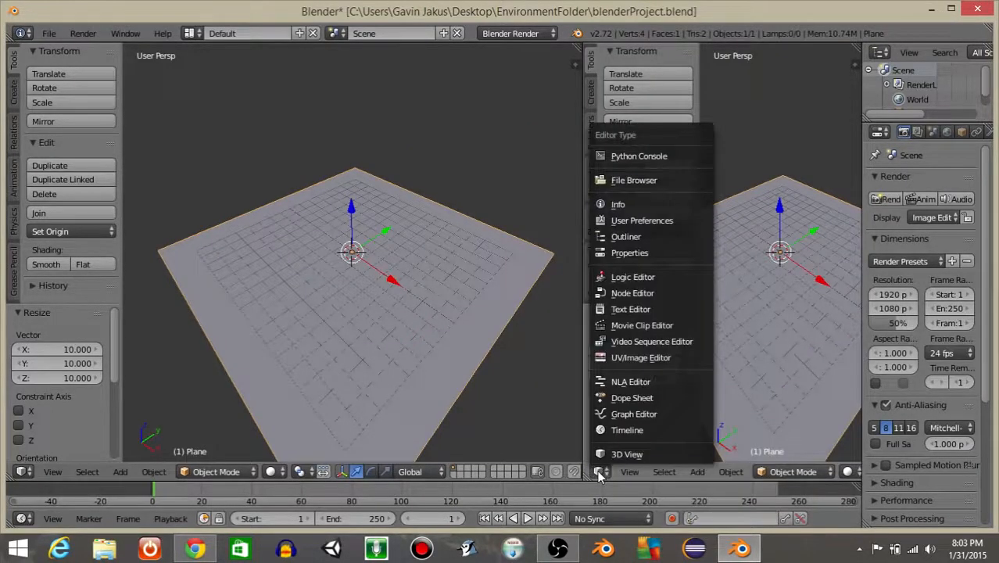
left_click(600, 359)
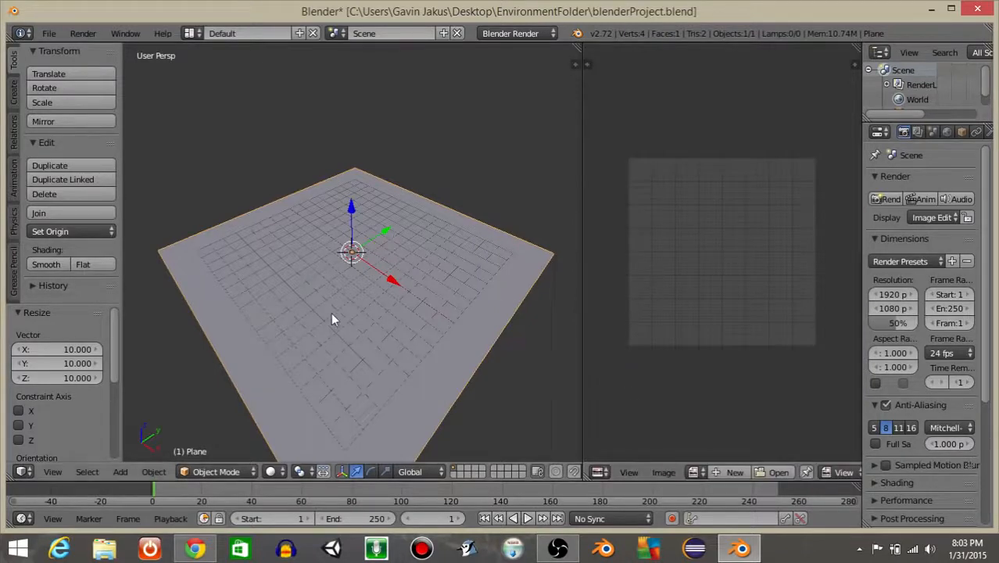
- Rename the plane object as floor in its object properties
middle_click_drag(331, 311, 220, 414)
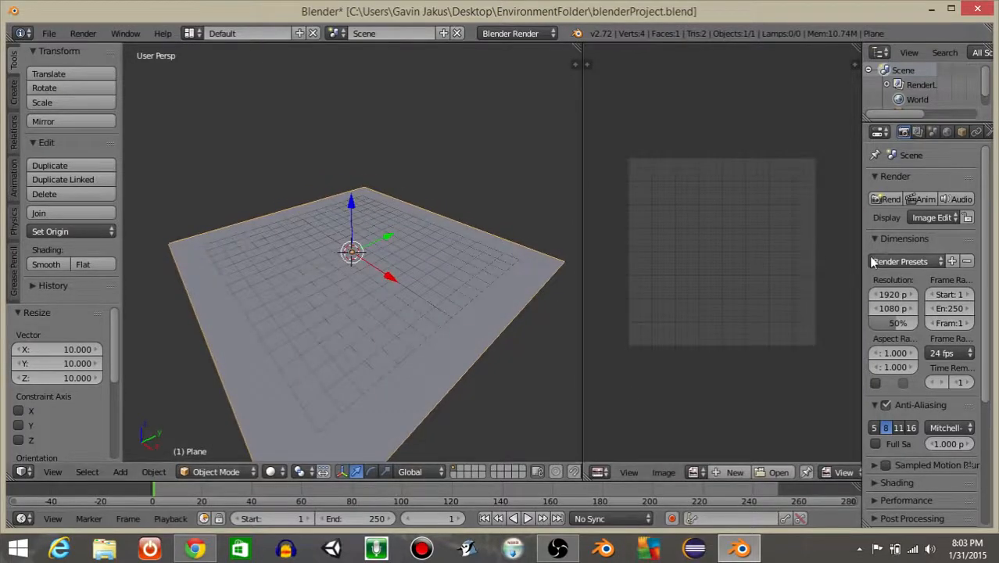
left_click_drag(859, 258, 712, 272)
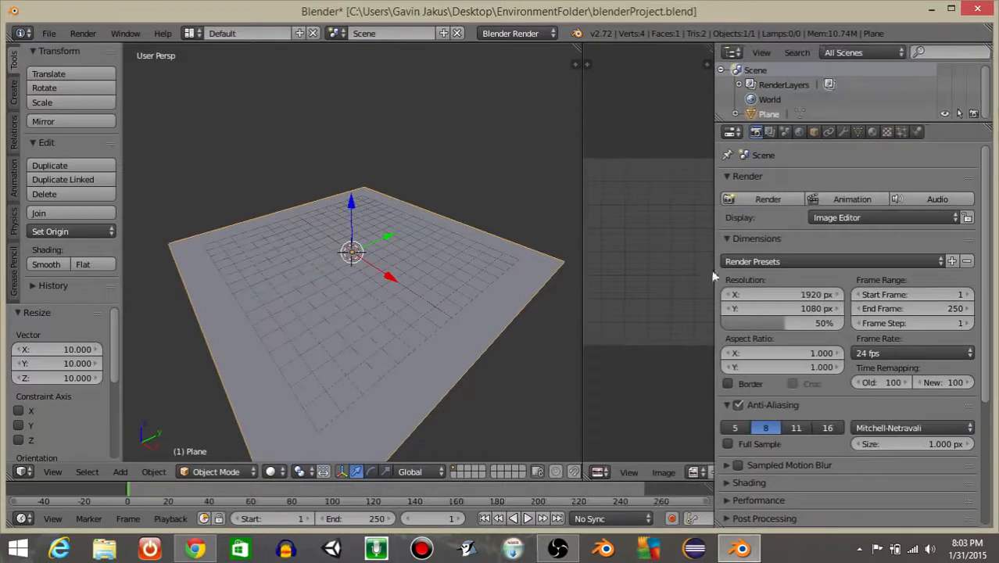
left_click(813, 131)
left_click(793, 181)
type("floor")
key("Return")
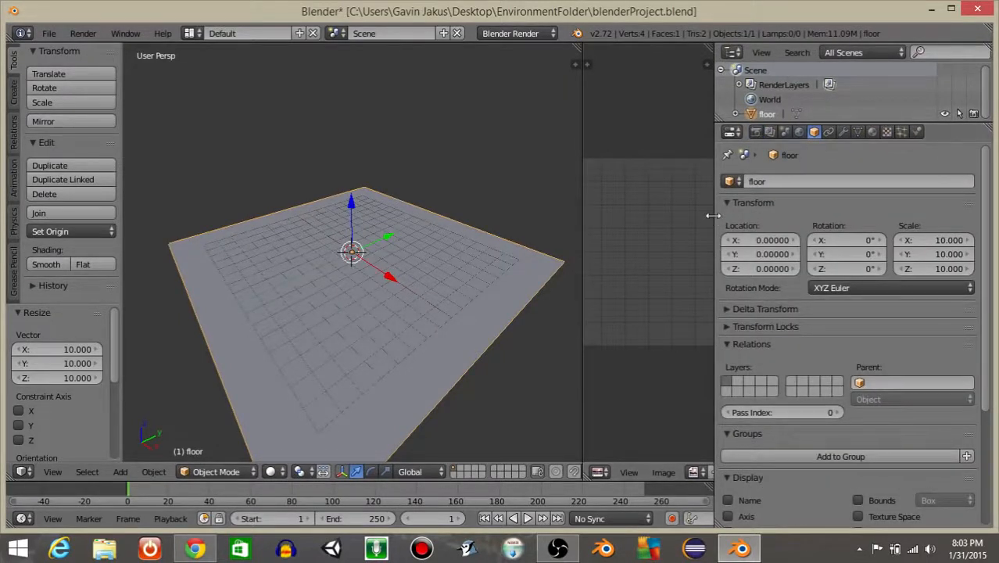
left_click_drag(713, 216, 878, 219)
- Put the floor in Edit Mode and unwrap its mesh with the standard Unwrap method
left_click(216, 472)
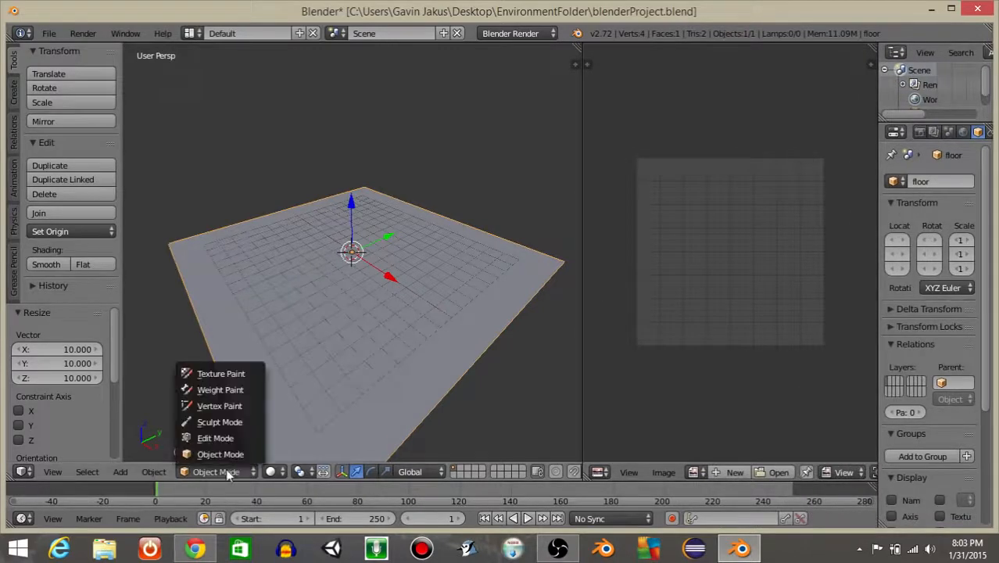
left_click(207, 435)
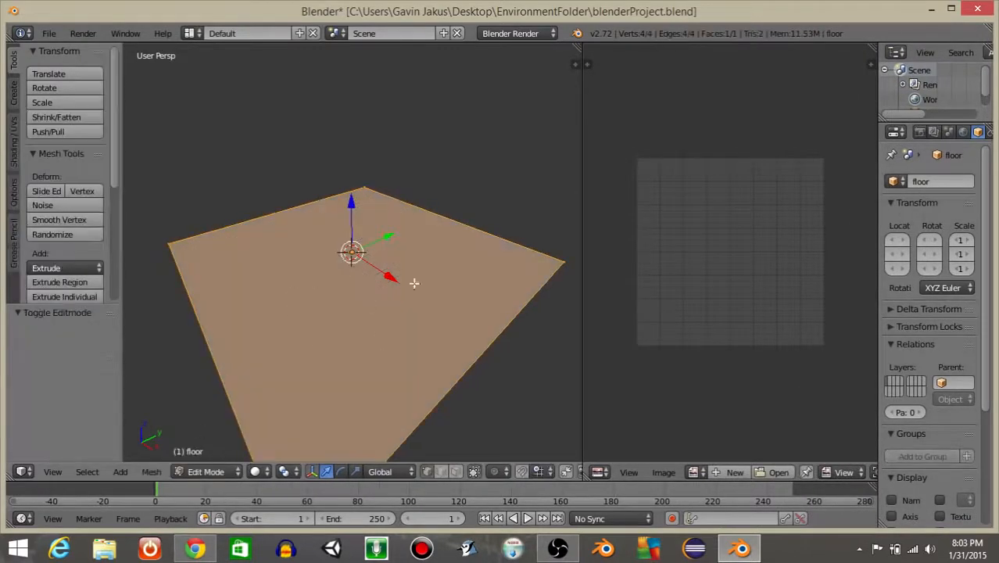
key("u")
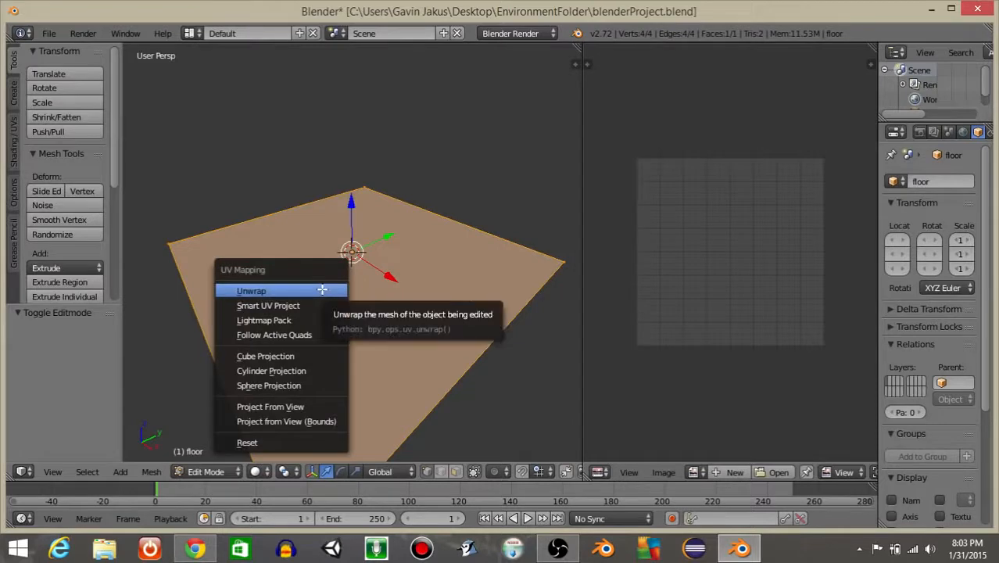
left_click(322, 290)
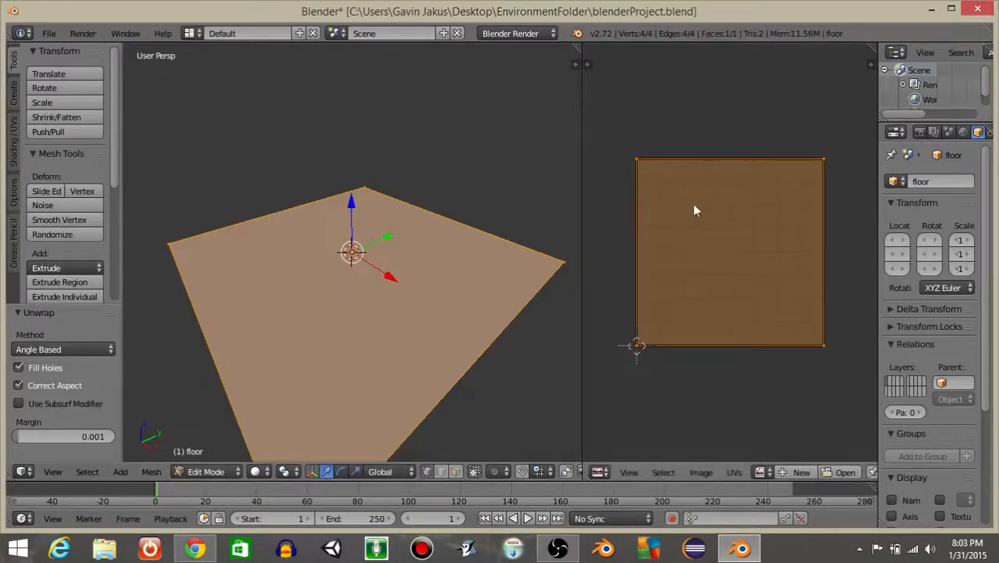
- Open dirtGroundTexture.jpg from the EnvironmentFolder images folder as the image behind the floor's UVs
left_click(707, 476)
left_click(706, 440)
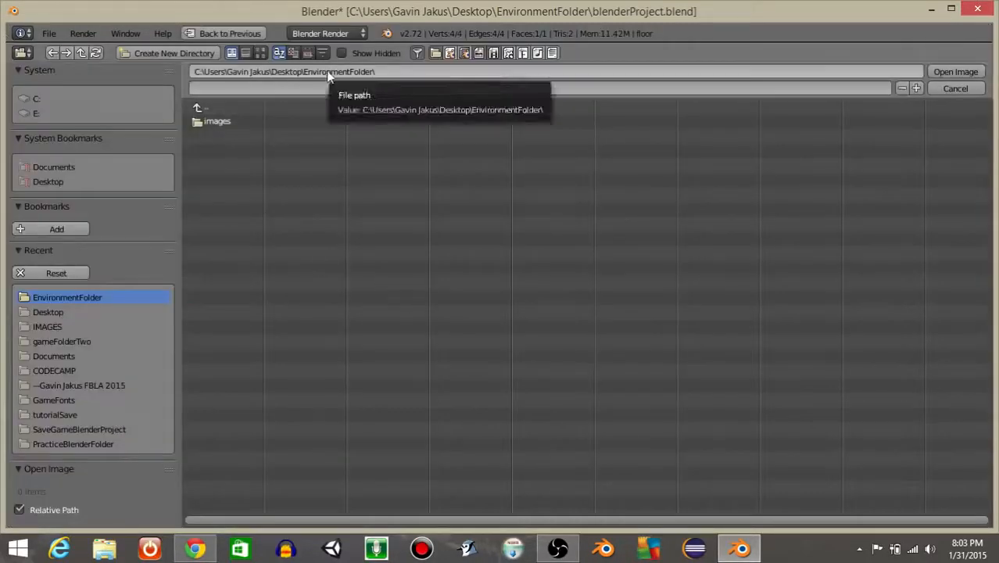
left_click(212, 122)
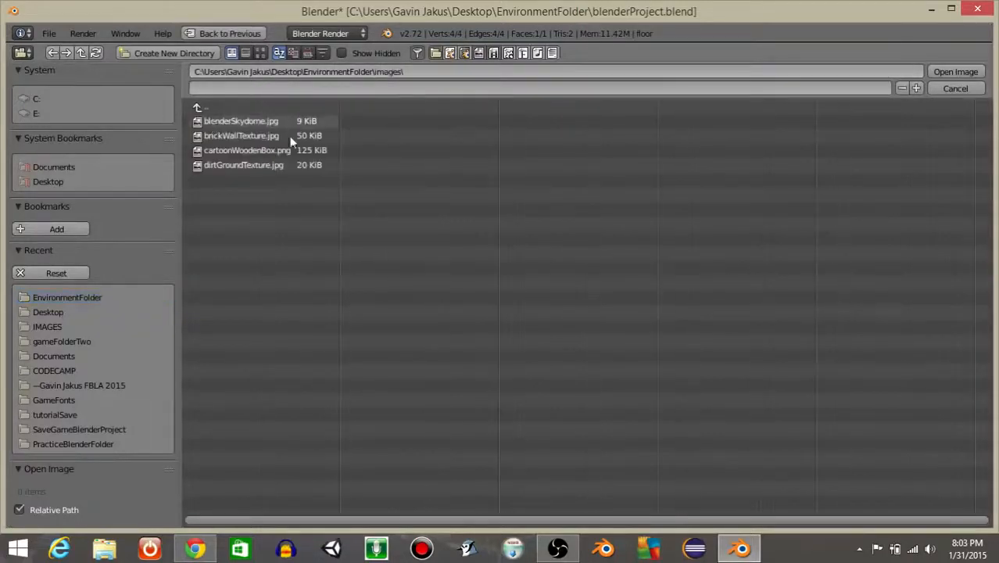
left_click(230, 164)
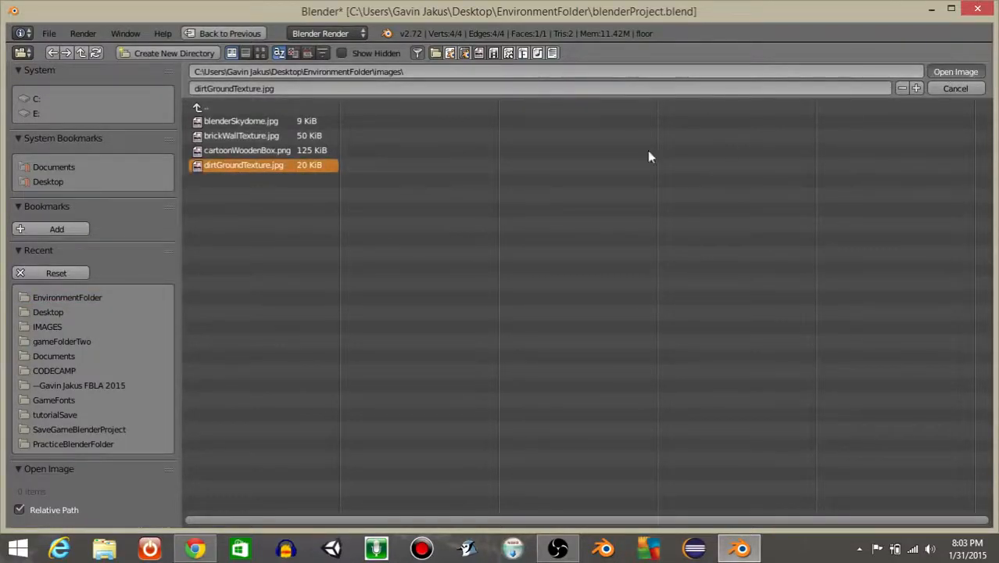
key("Return")
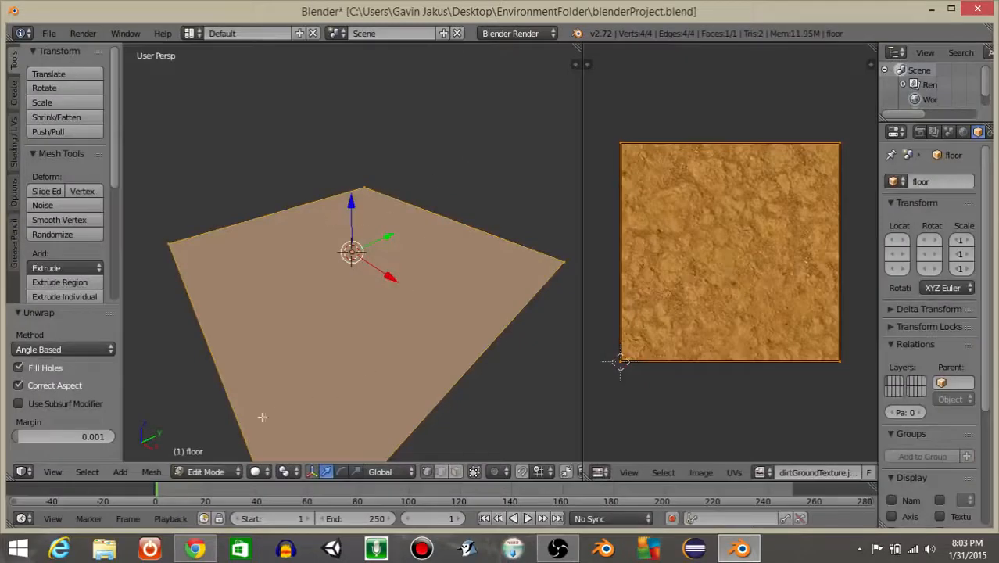
- Set the 3D view's shading to Texture and check the dirt image on the floor
scroll(401, 219, "up", 5)
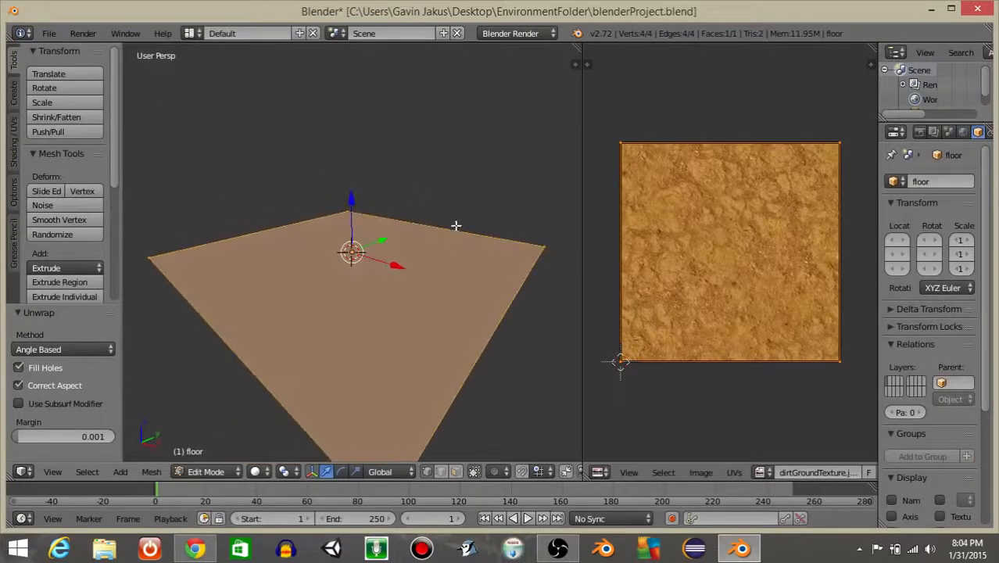
middle_click_drag(408, 263, 330, 301)
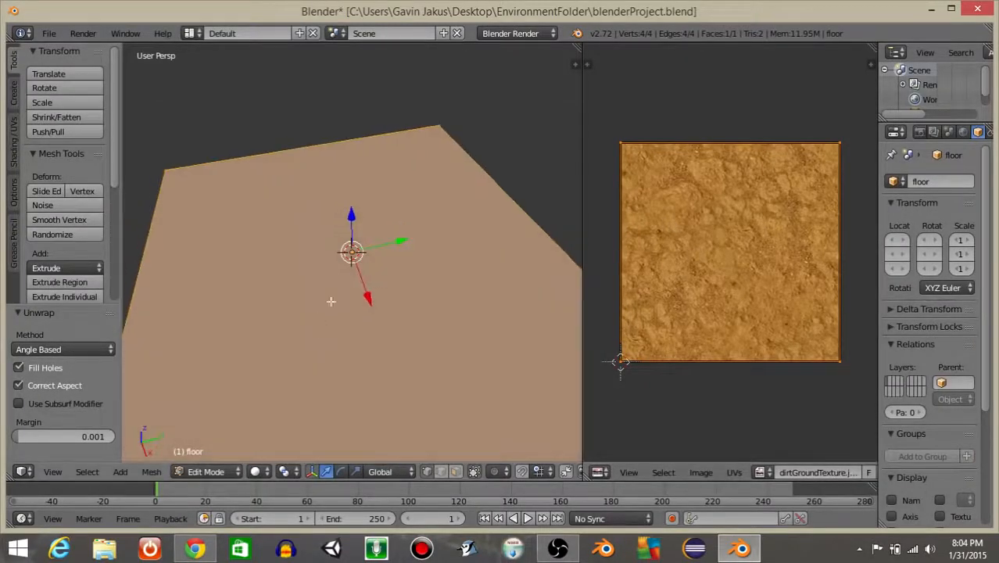
scroll(331, 300, "down", 4)
middle_click_drag(370, 272, 403, 254)
left_click(257, 472)
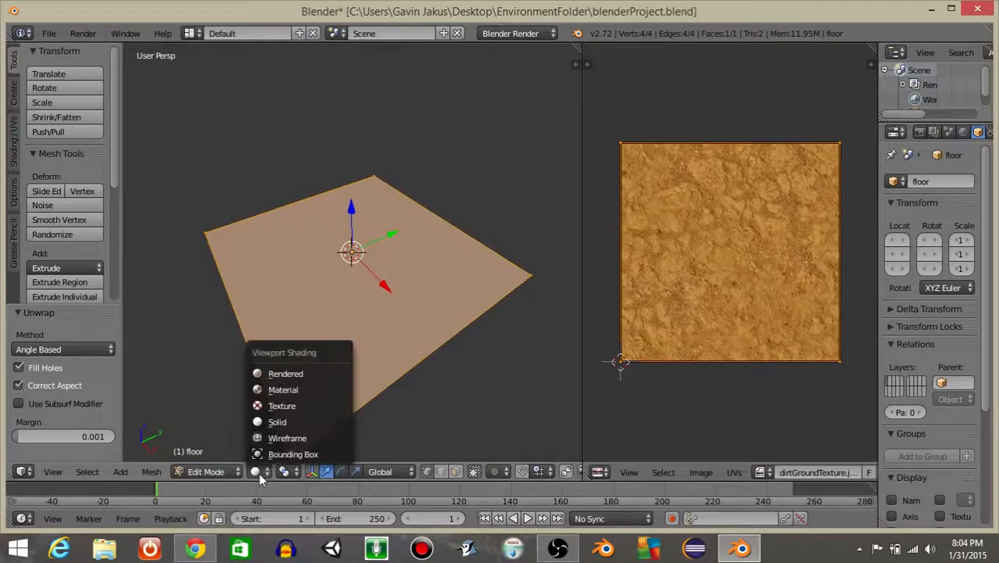
left_click(276, 411)
scroll(350, 297, "up", 4)
mouse_move(350, 297)
middle_mouse_down()
mouse_move(389, 271)
mouse_move(316, 314)
mouse_move(358, 350)
middle_mouse_up()
scroll(389, 271, "down", 3)
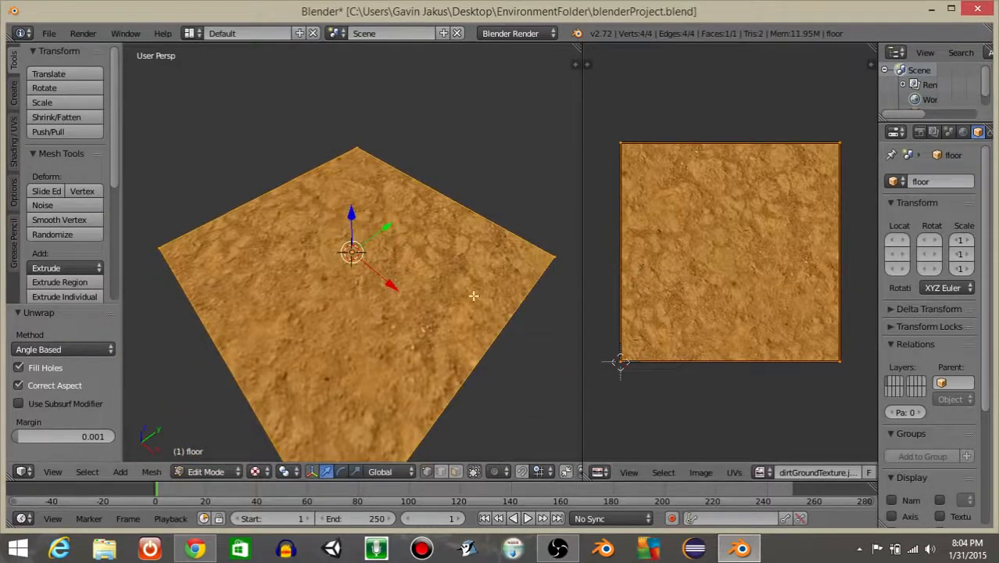
scroll(473, 294, "up", 4)
scroll(366, 280, "down", 6)
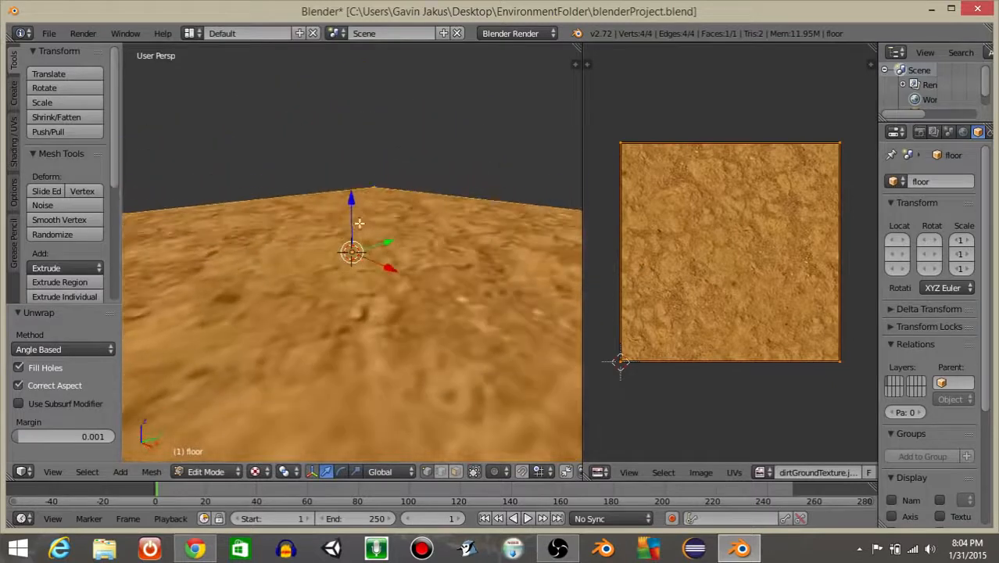
middle_click_drag(405, 265, 398, 282)
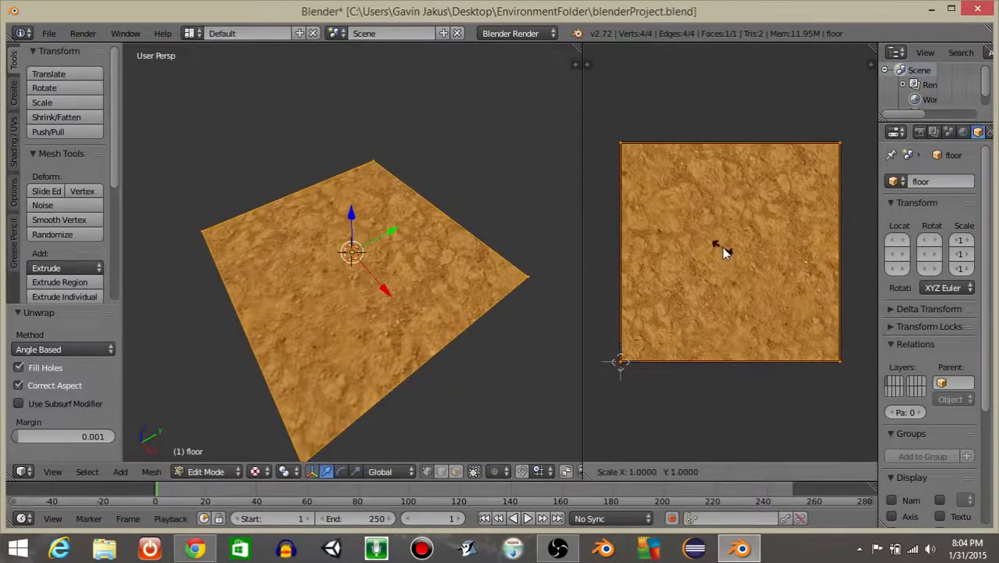
- Scale the floor's UVs by a factor of 2 and enlarge them further by about 1.097
key("s")
key("2")
key("Return")
scroll(394, 318, "up", 3)
middle_click_drag(393, 319, 437, 329)
scroll(405, 323, "down", 3)
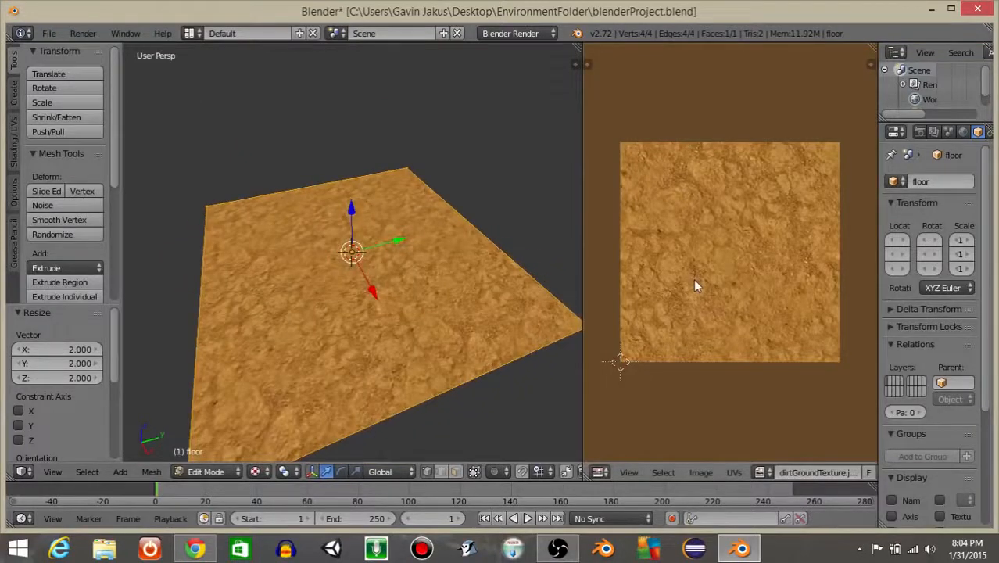
key("s")
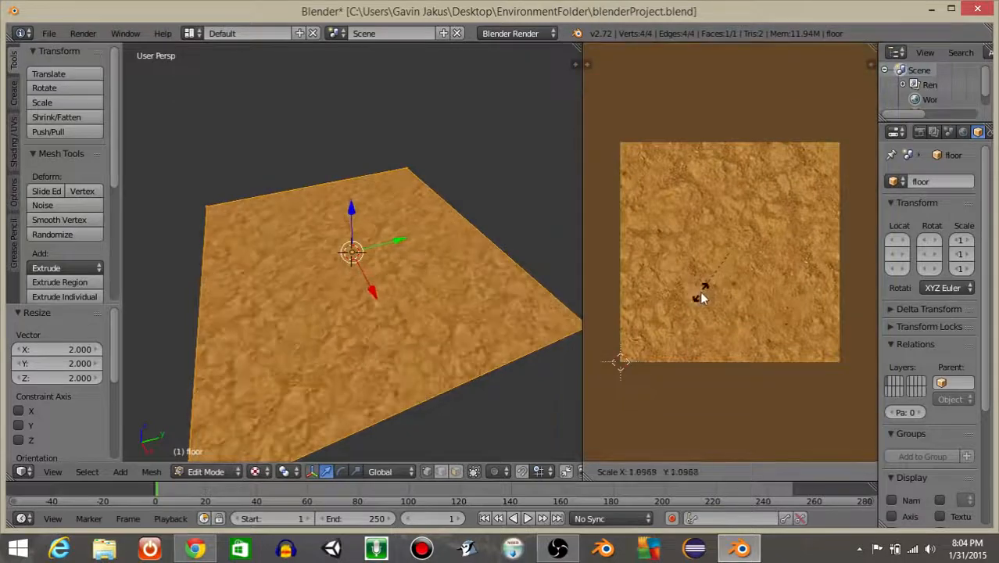
left_click(704, 290)
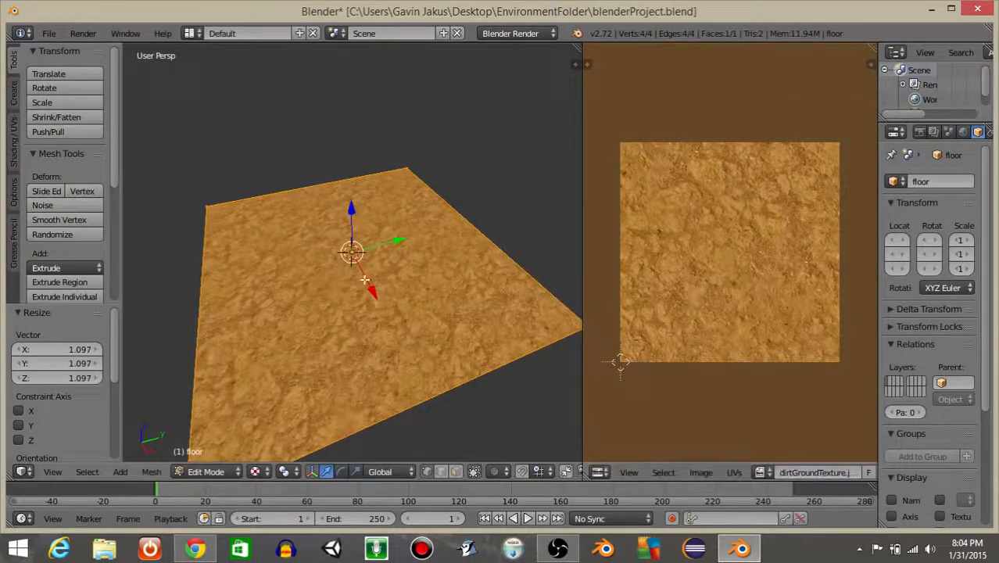
- Join the two areas so that the 3D view takes over the UV/Image Editor's space
right_click(581, 230)
left_click(574, 247)
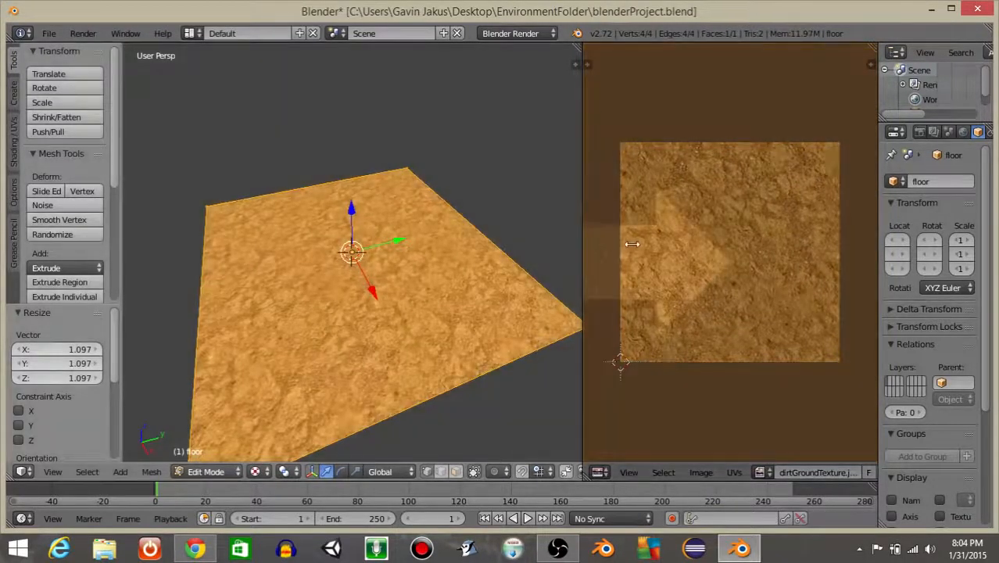
left_click(633, 246)
scroll(437, 272, "down", 3)
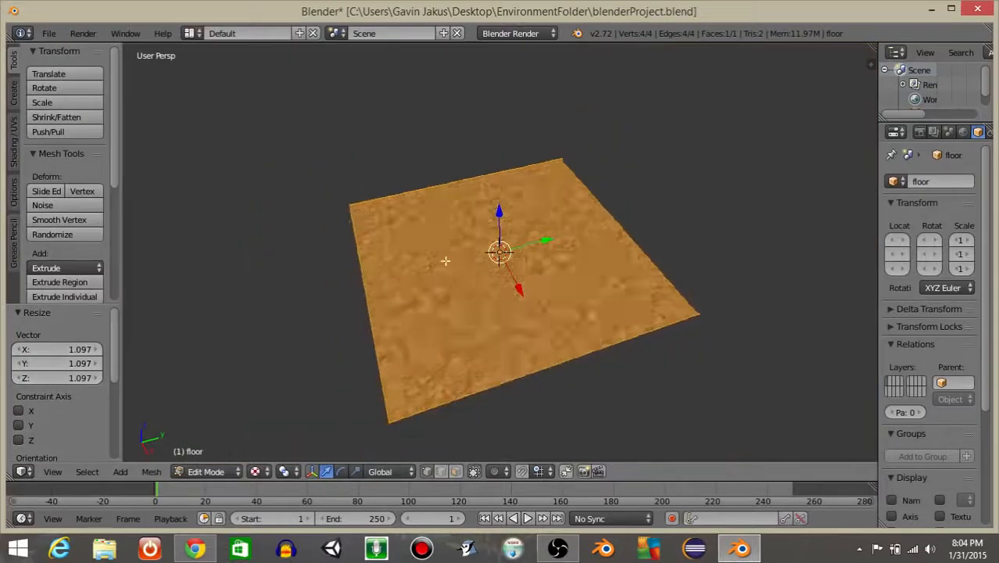
- Return the floor to Object Mode and inspect its tiled dirt texture
left_click(205, 472)
left_click(205, 451)
scroll(539, 270, "up", 5)
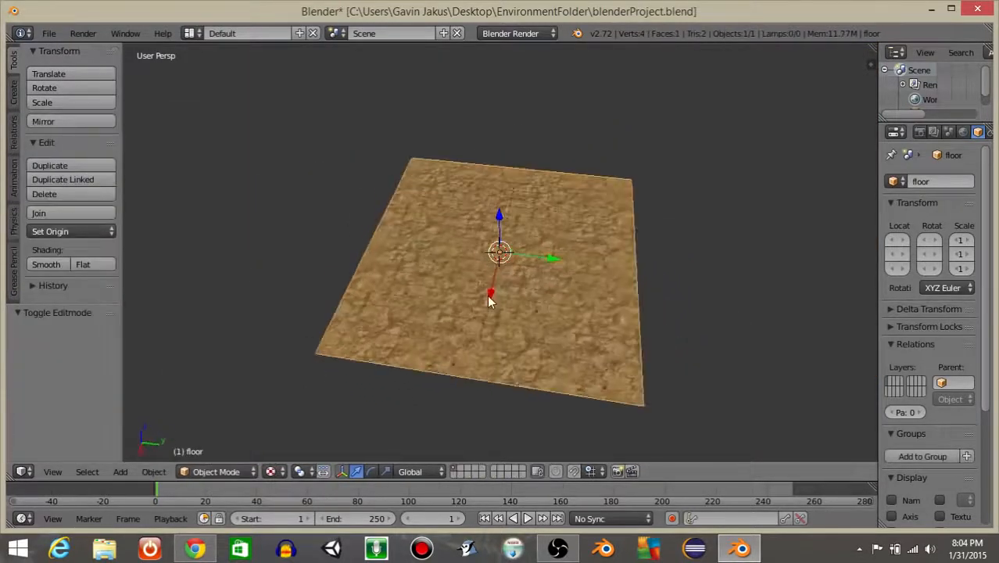
middle_click_drag(552, 266, 353, 175)
key("p")
key("Escape")
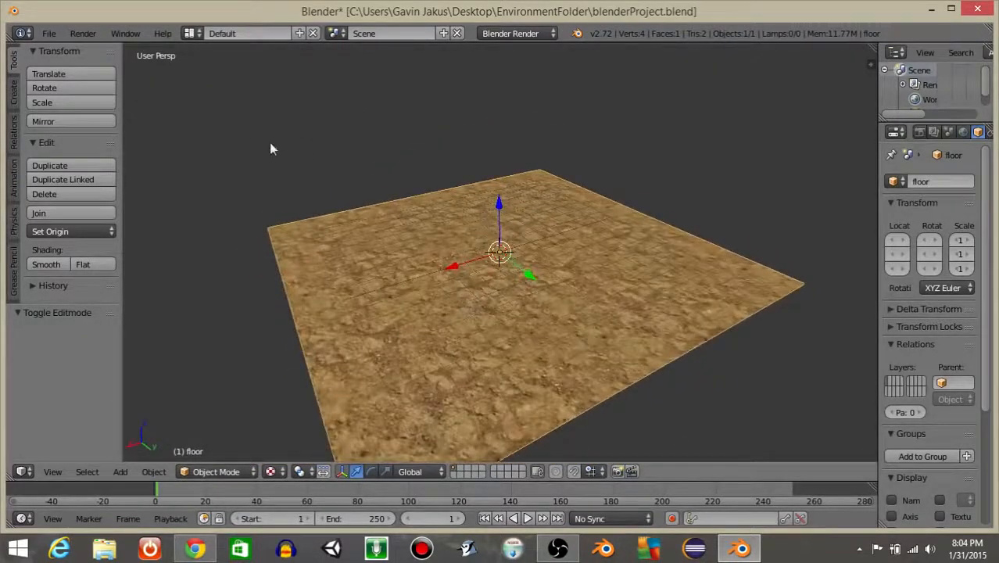
- Preview the floor in the Game Logic layout using the Blender Game engine and Texture shading
left_click(191, 33)
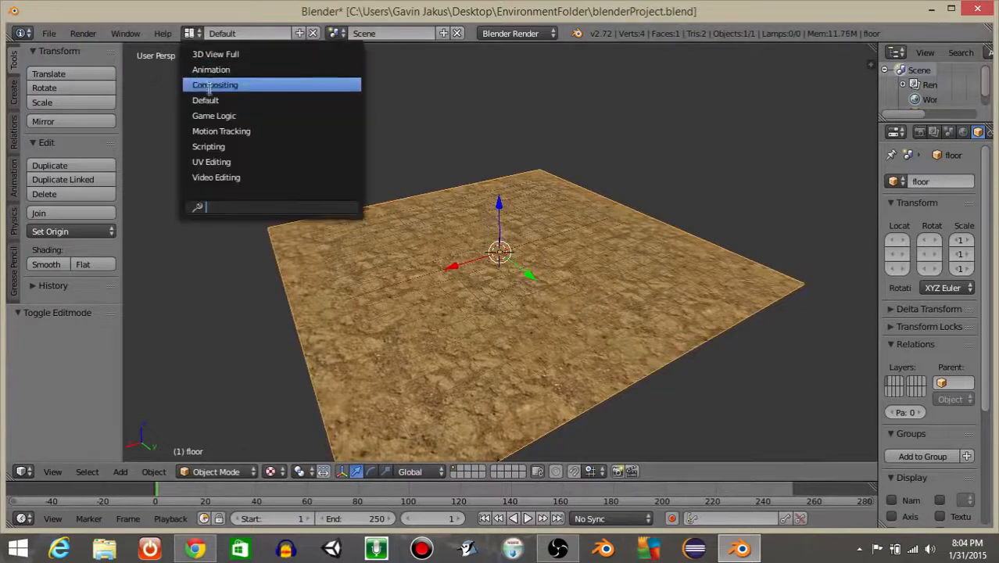
left_click(214, 115)
left_click(516, 33)
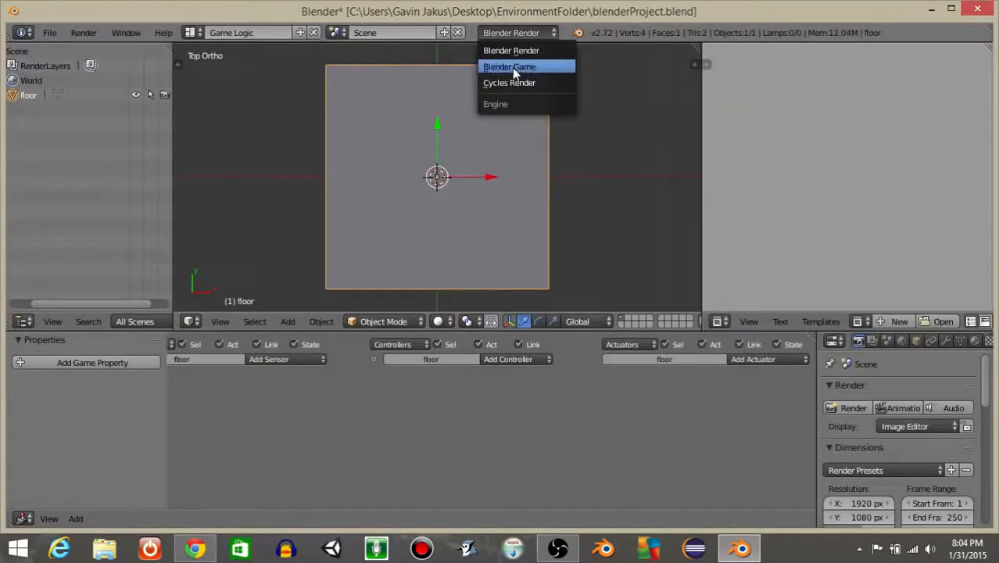
left_click(512, 67)
left_click(440, 321)
left_click(461, 258)
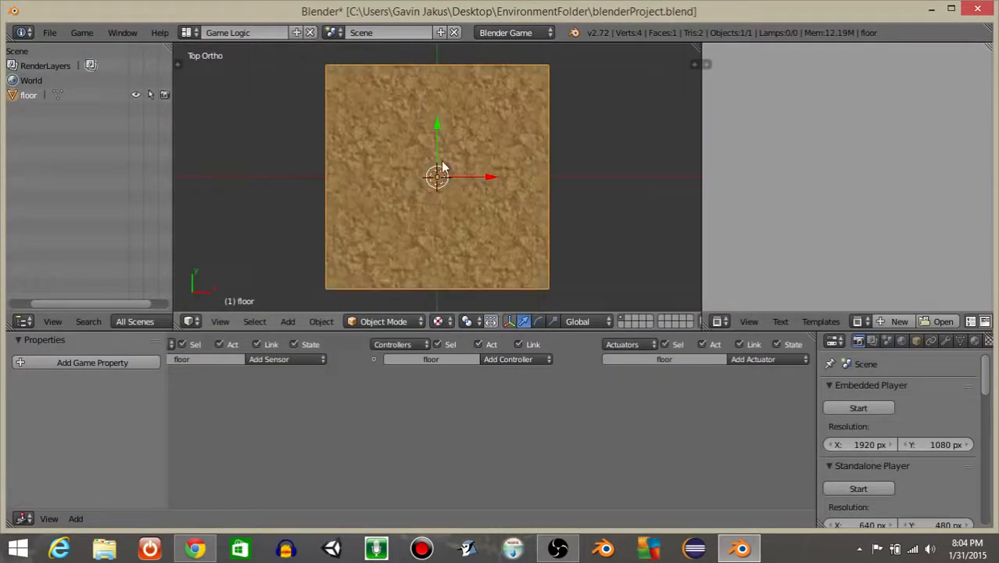
middle_click_drag(412, 224, 351, 116)
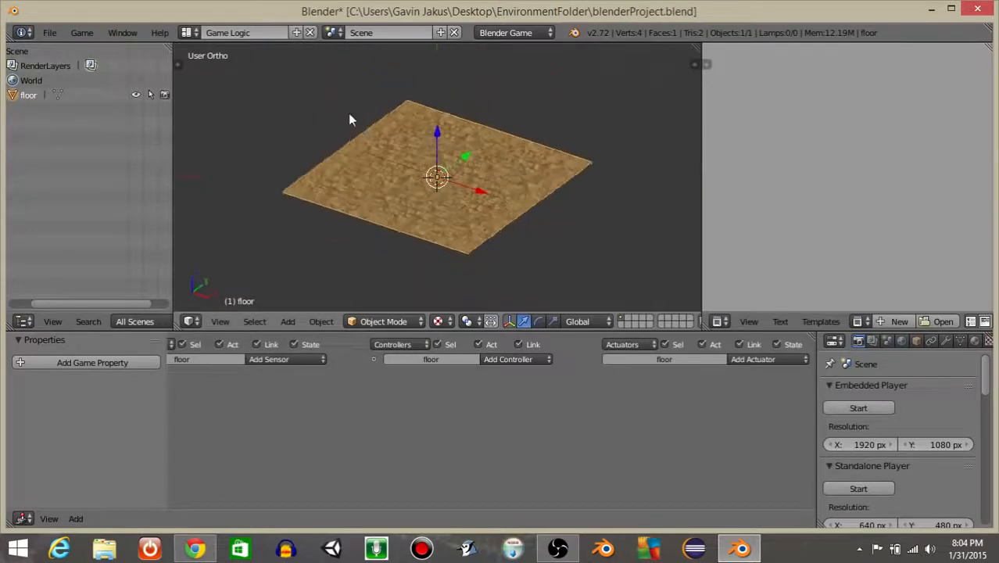
scroll(448, 195, "up", 4)
middle_click_drag(448, 196, 469, 191)
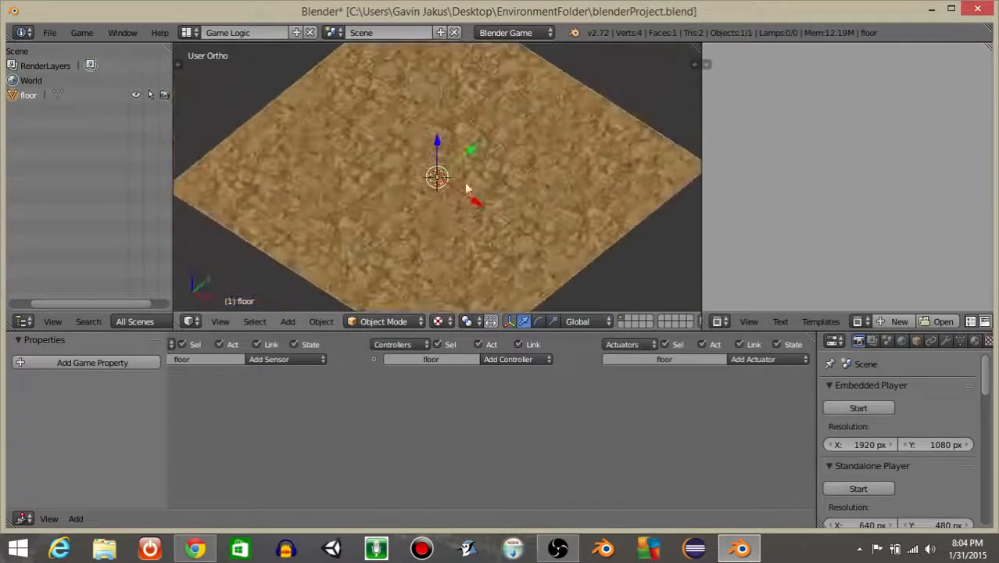
- Restore the Default screen layout and the Blender Render engine
left_click(188, 32)
left_click(227, 97)
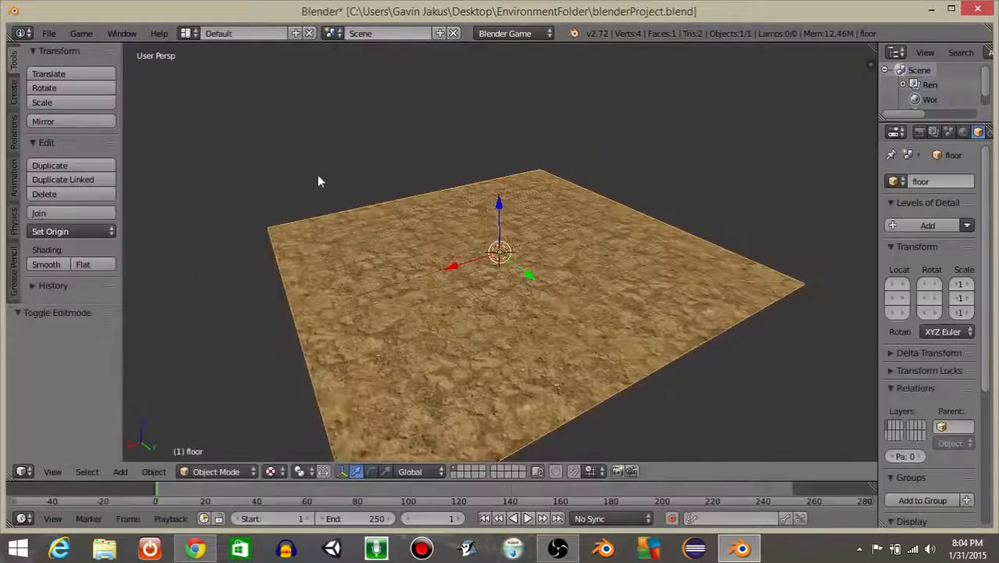
scroll(461, 176, "down", 2)
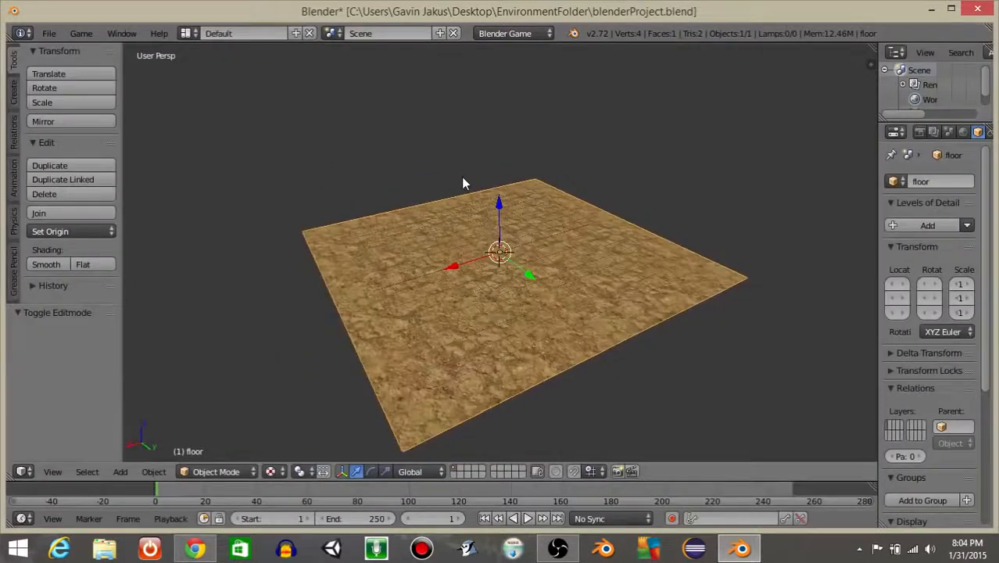
left_click(504, 33)
left_click(499, 51)
- Add a cube at the floor's centre and raise it about 1.174 units along Z
scroll(450, 199, "up", 5)
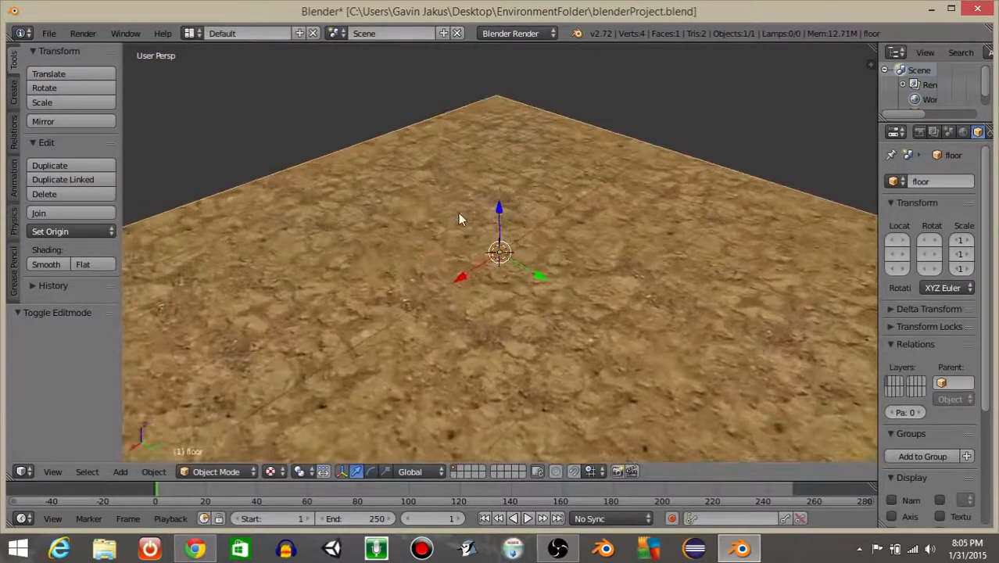
key("space")
type("add cub")
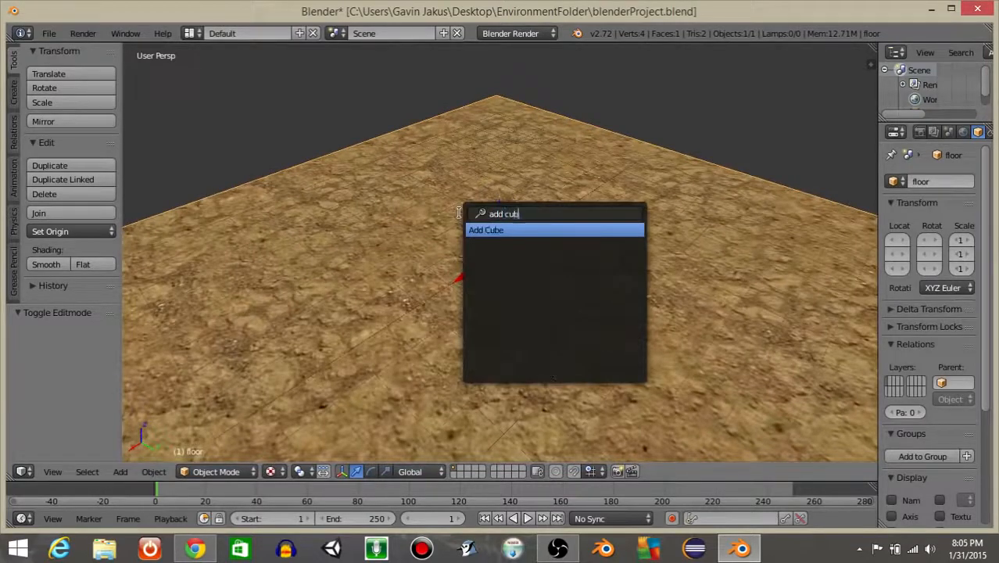
key("Return")
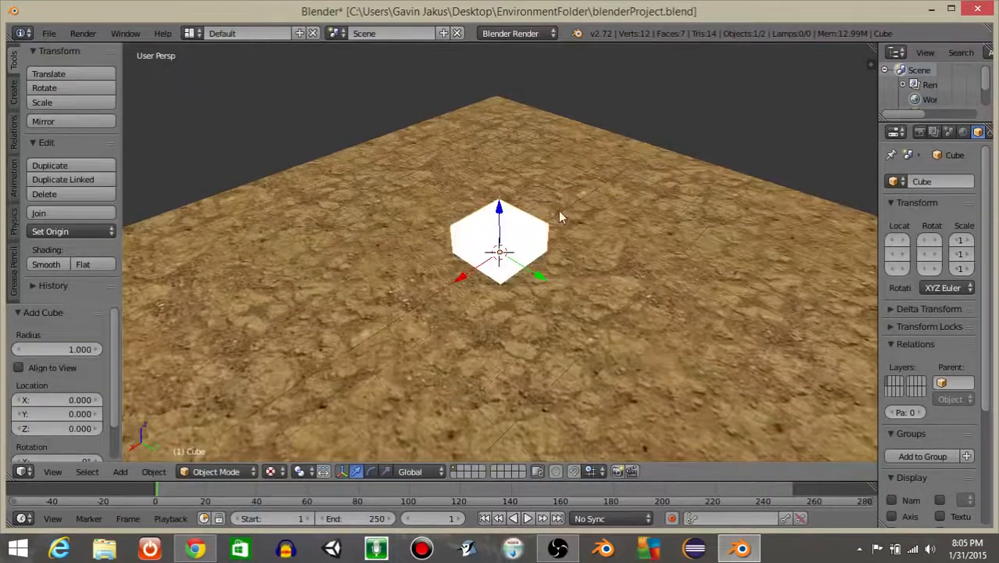
left_click_drag(504, 223, 503, 178)
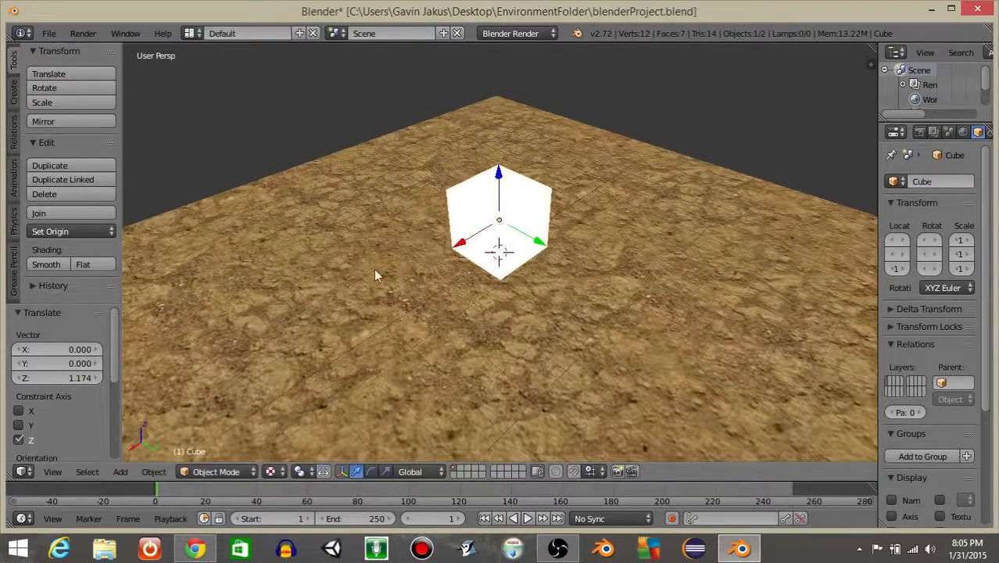
- Split the 3D view into two side-by-side areas and change the new one to the UV/Image Editor
right_click(623, 485)
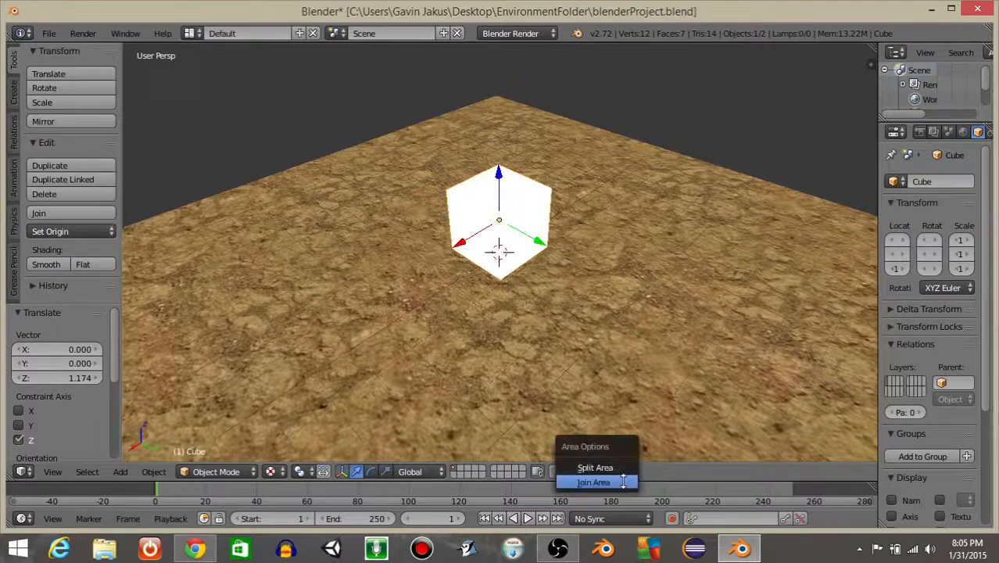
left_click(609, 465)
left_click(590, 424)
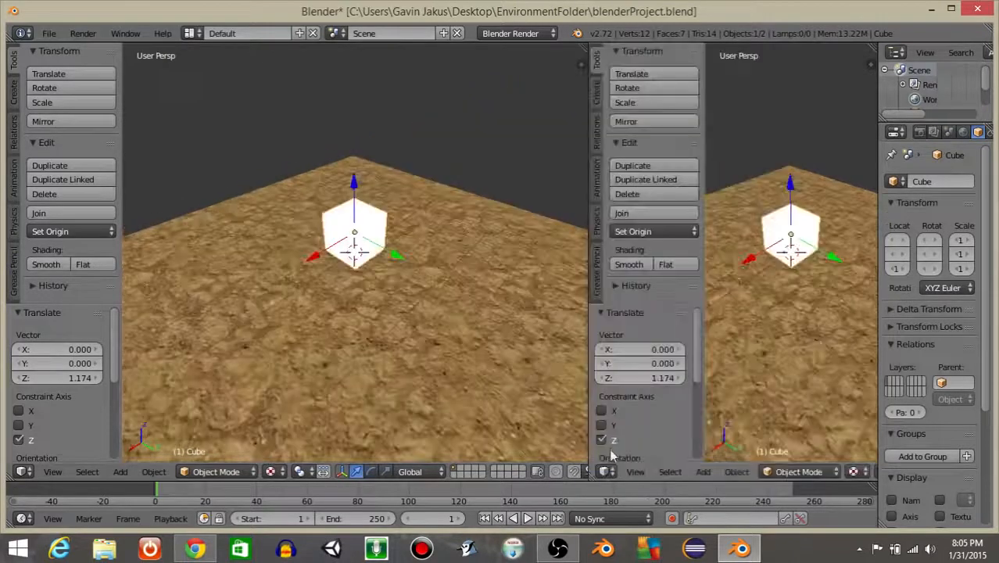
left_click(605, 471)
left_click(636, 357)
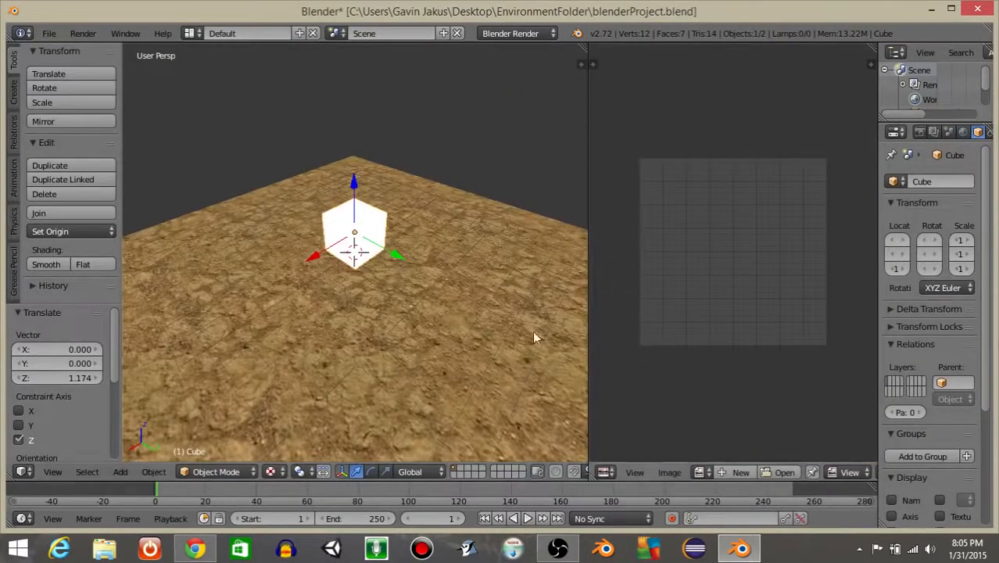
- Put the cube in Edit Mode, select its whole mesh and unwrap it with the standard Unwrap method
left_click(216, 472)
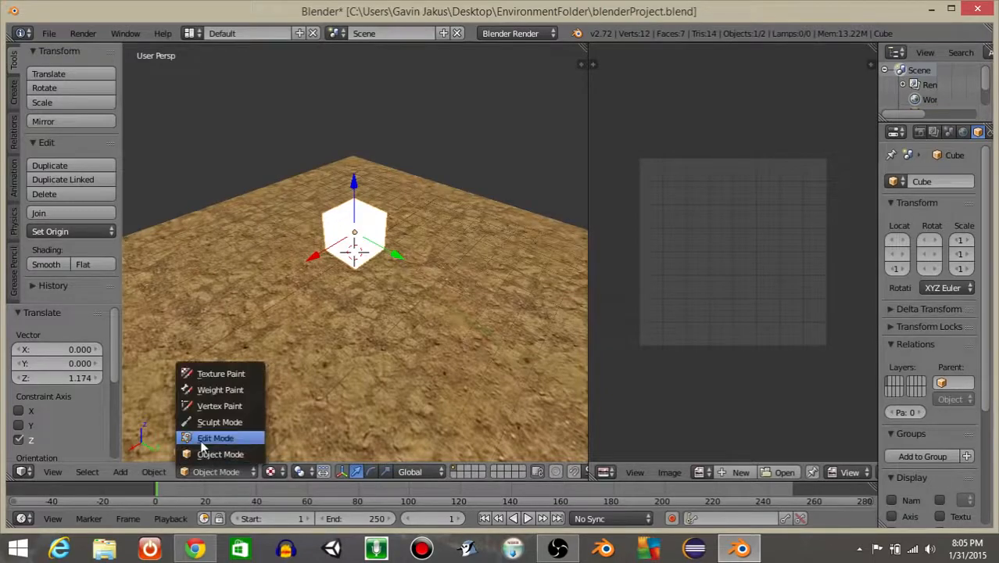
left_click(215, 436)
scroll(321, 297, "up", 5)
scroll(303, 275, "down", 5)
middle_click_drag(302, 275, 387, 245)
key("a")
key("a")
key("a")
key("u")
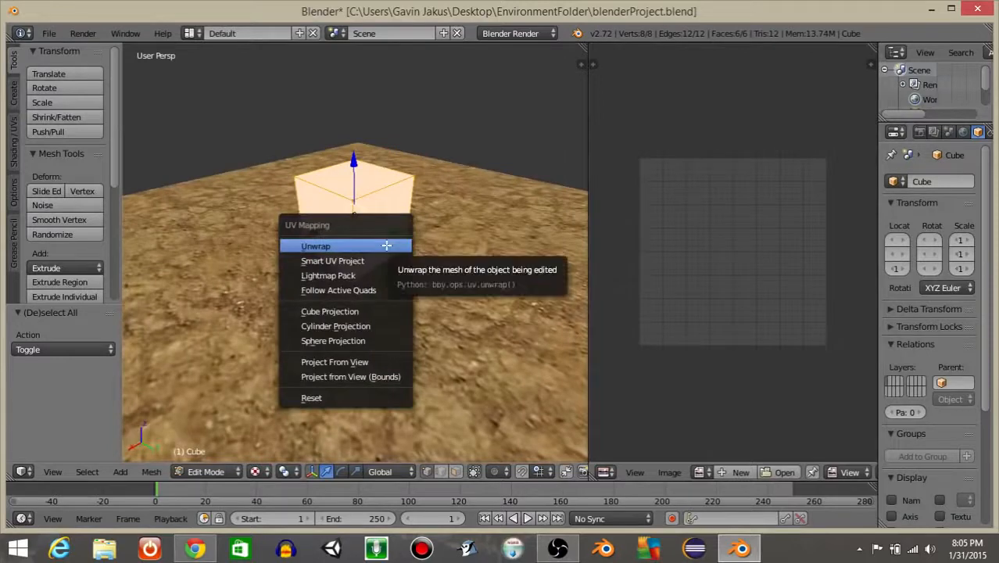
left_click(386, 246)
- Apply cartoonWoodenBox.png from the images folder as the unwrapped cube's texture
left_click(708, 472)
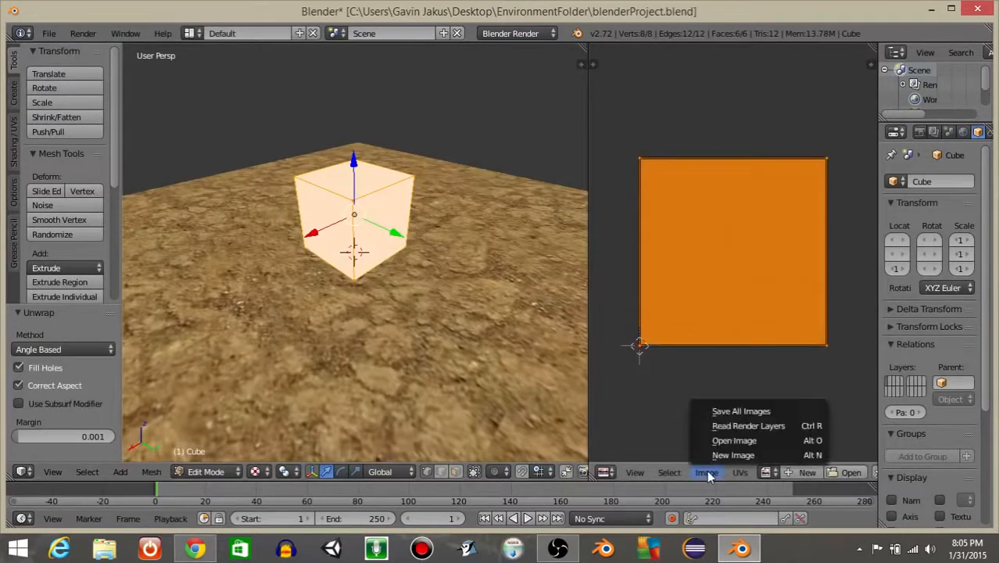
left_click(720, 442)
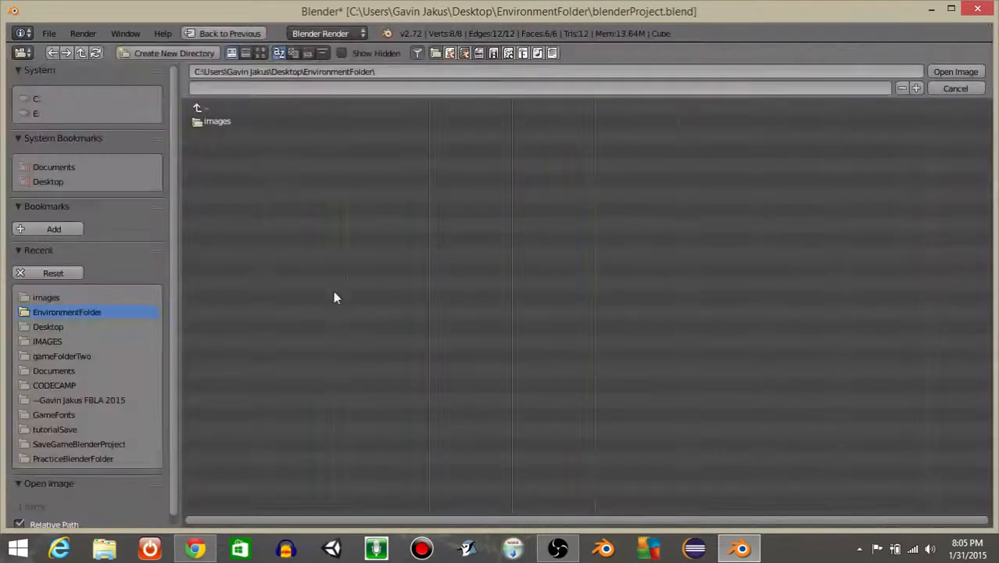
left_click(209, 120)
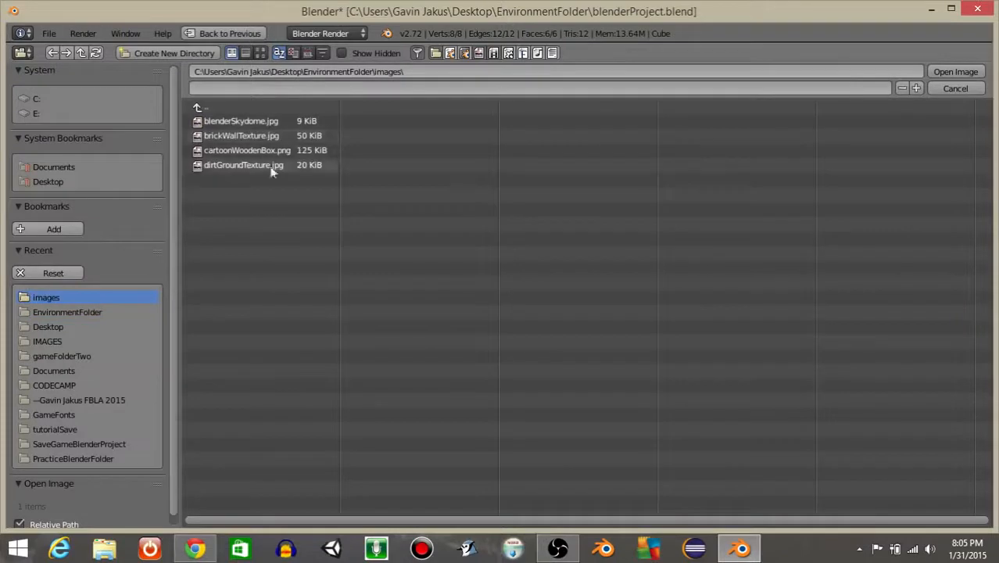
left_click(221, 152)
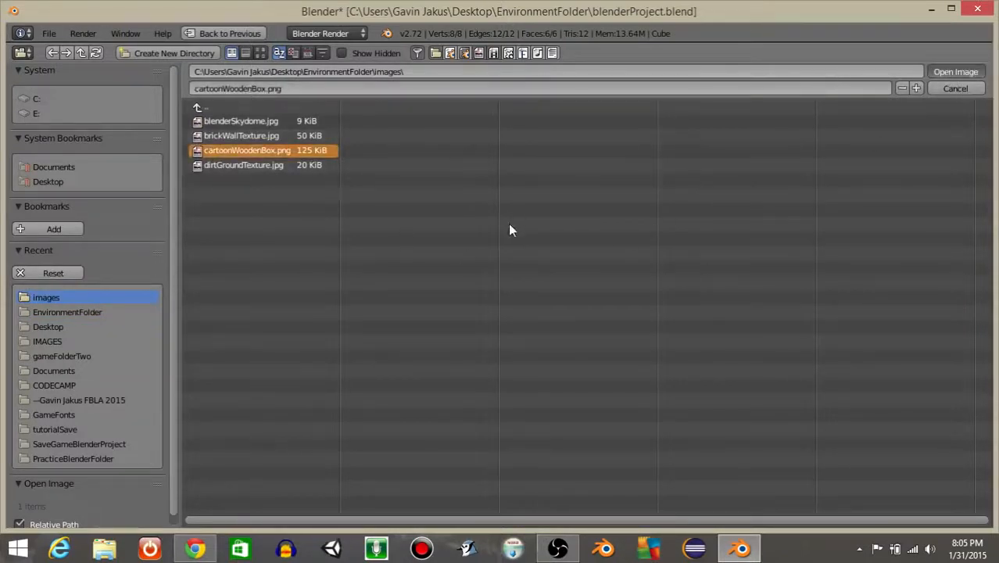
key("Return")
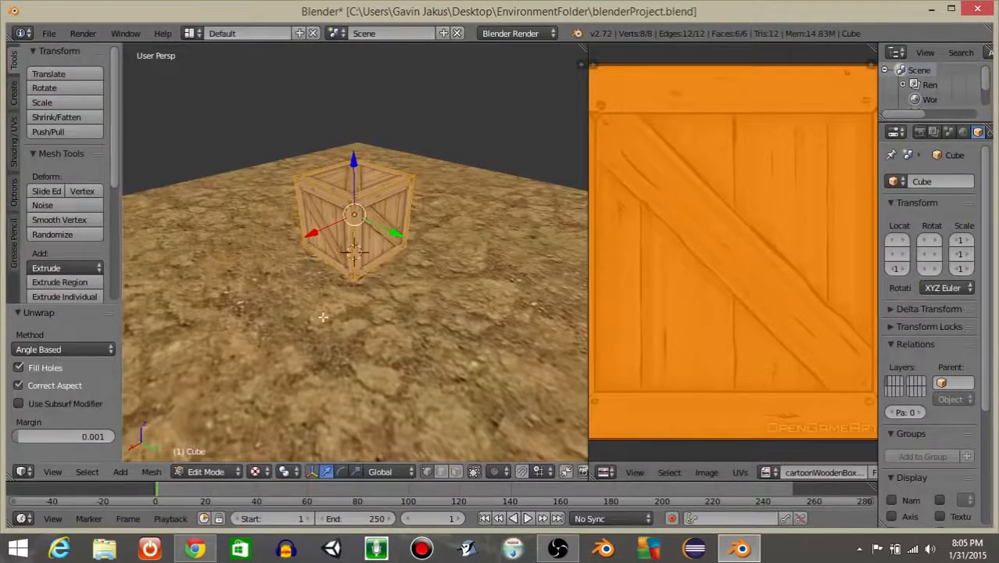
scroll(319, 268, "up", 4)
middle_click_drag(319, 268, 313, 297)
scroll(345, 278, "down", 3)
- Return the cube to Object Mode
left_click(205, 472)
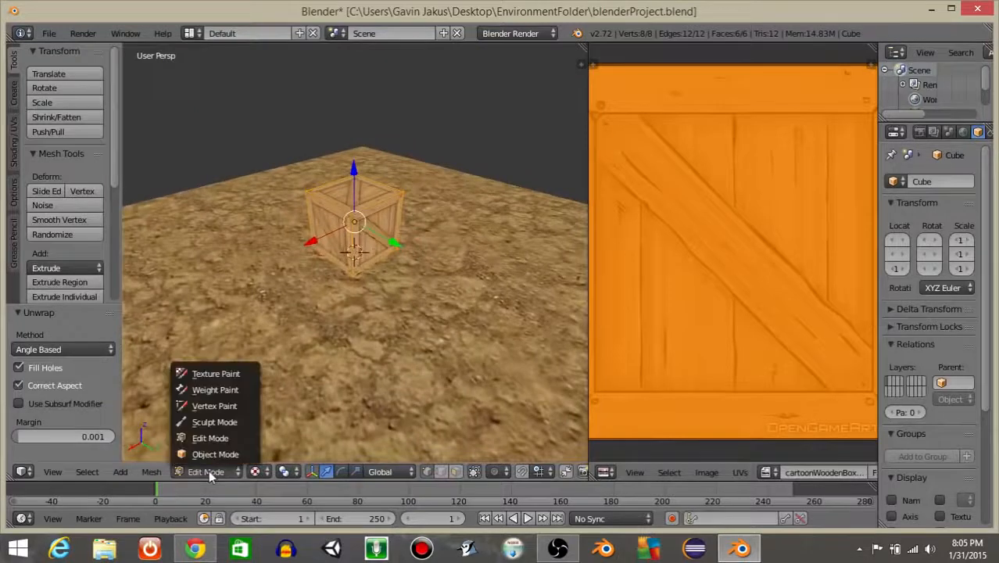
left_click(205, 454)
scroll(263, 288, "down", 4)
scroll(297, 281, "up", 4)
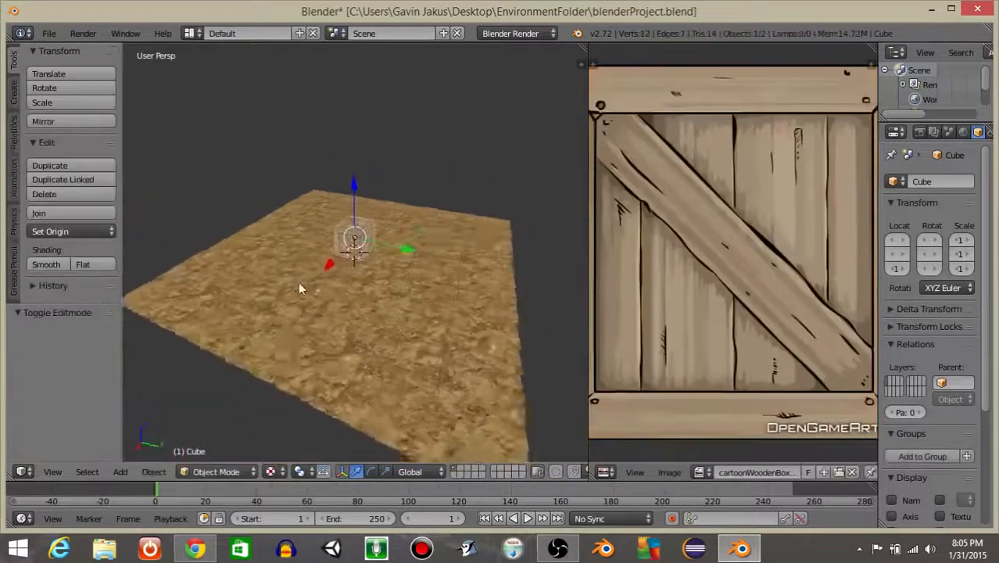
middle_click_drag(344, 301, 330, 352)
scroll(323, 307, "up", 1)
- Try to run the scene as a game and change the engine to Blender Game
key("p")
key("Escape")
scroll(377, 262, "up", 3)
scroll(330, 353, "down", 4)
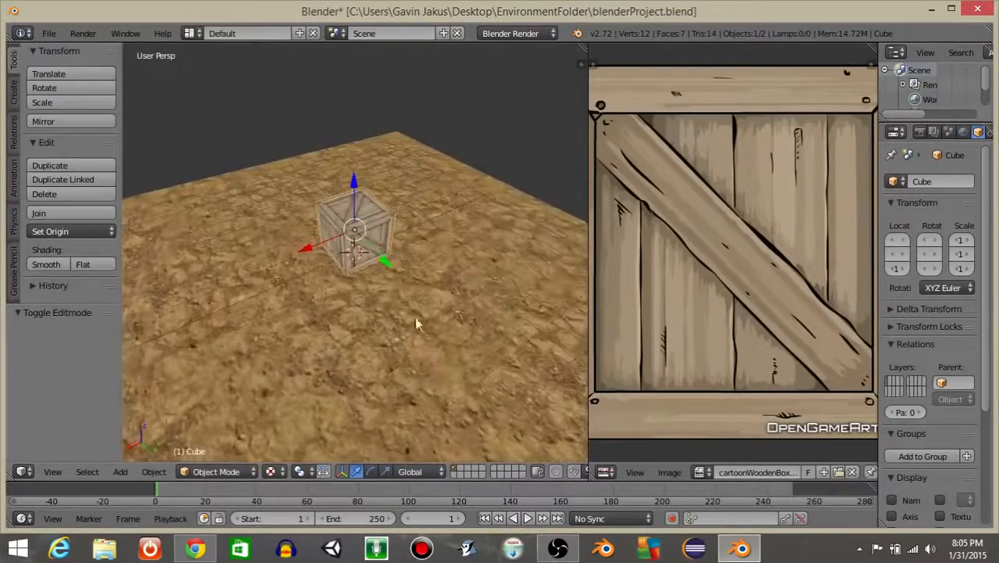
left_click(505, 33)
left_click(510, 50)
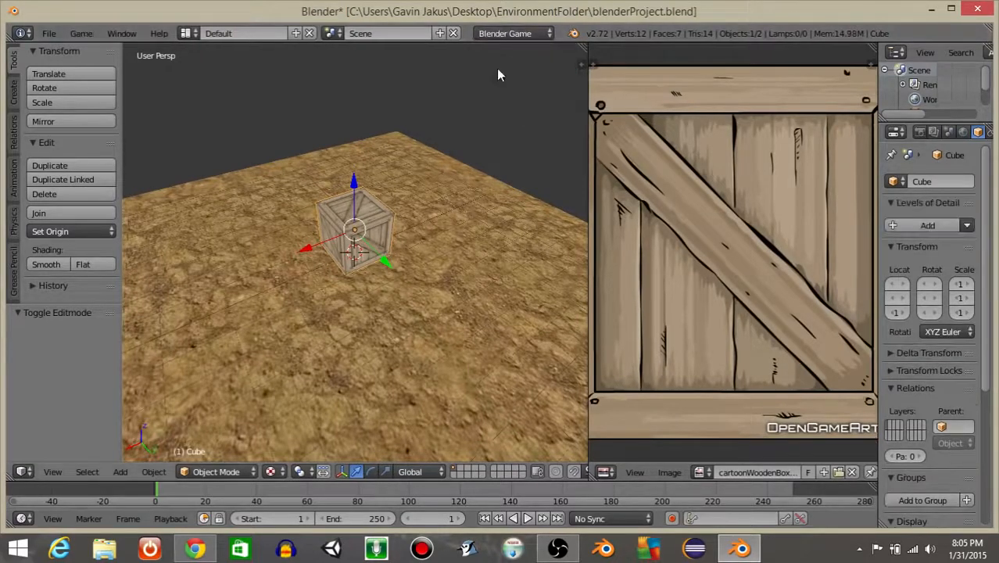
- Widen the properties area and give the cube the Character physics type with Actor enabled
left_click_drag(878, 205, 733, 227)
left_click(941, 130)
left_click(865, 197)
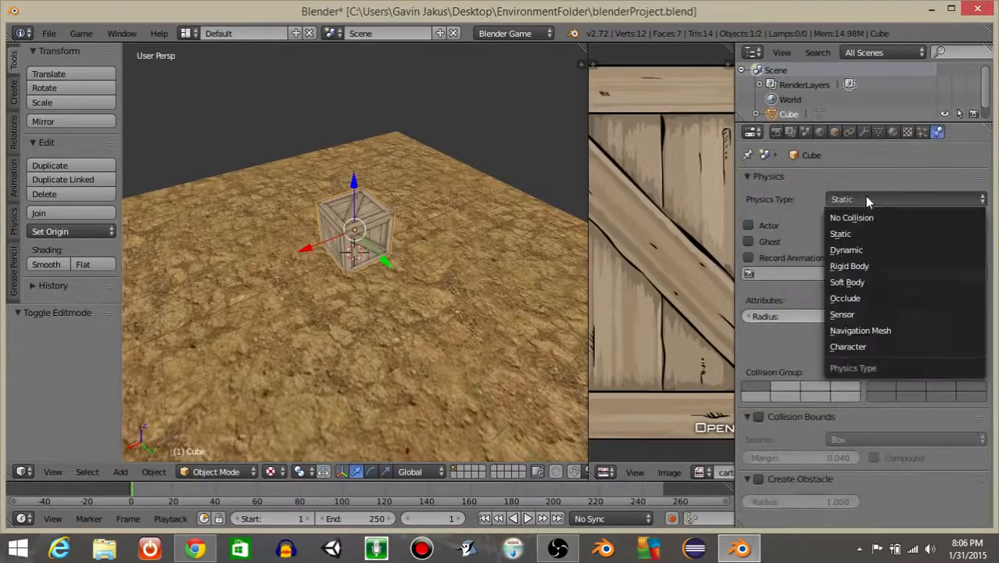
left_click(848, 346)
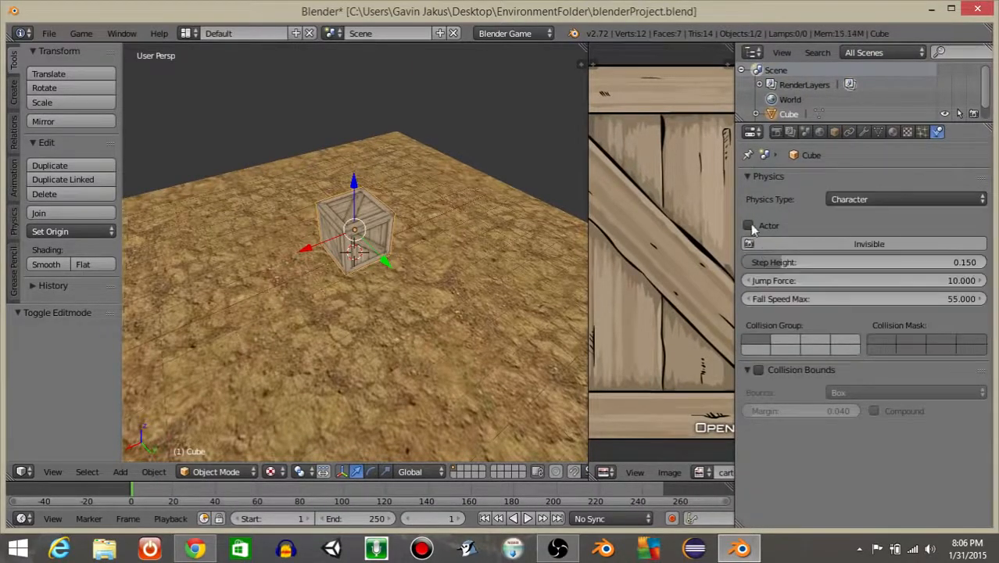
- Raise the cube about 3.182 units along Z and run the game briefly to test its fall
middle_click_drag(281, 218, 334, 183)
left_click_drag(357, 185, 396, 116)
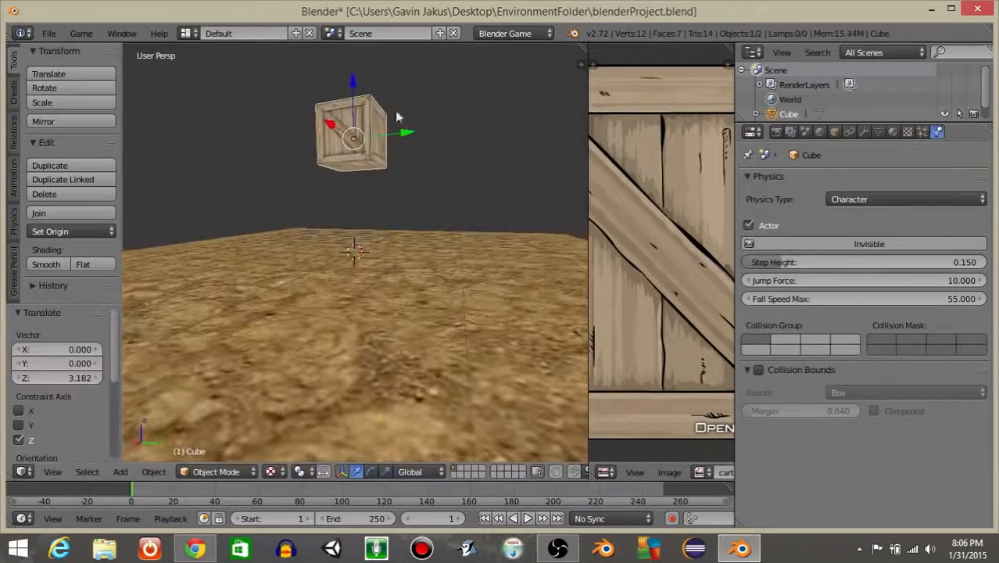
key("p")
key("Escape")
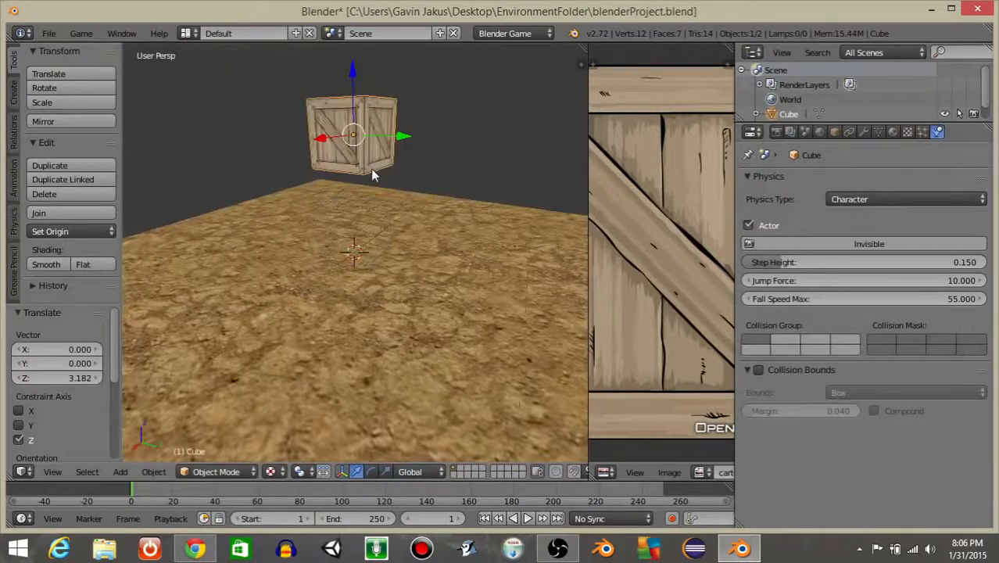
- Lower the crate along Z until it sits close to the floor
scroll(370, 168, "down", 3)
middle_click_drag(370, 168, 345, 194)
left_click_drag(354, 143, 357, 175)
scroll(356, 196, "up", 4)
middle_click_drag(355, 199, 301, 176)
left_click_drag(349, 139, 366, 157)
scroll(366, 157, "up", 3)
scroll(393, 197, "down", 3)
middle_click_drag(393, 197, 366, 206)
- Duplicate the crate and move the copy along Y so it stands beside the original
key("shift+d")
left_click(364, 201)
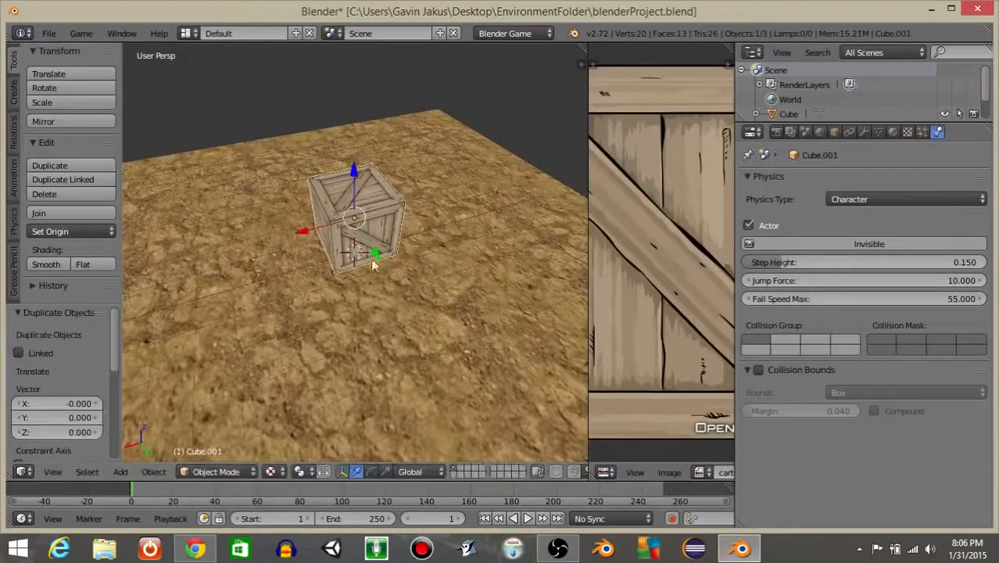
left_click_drag(376, 254, 358, 210)
- Duplicate both crates together, shift the copies about -2.614 units along X, and select all four crates
right_click(343, 195, "shift")
key("shift+d")
left_click(297, 204)
right_click(357, 211, "shift")
right_click(328, 141, "shift")
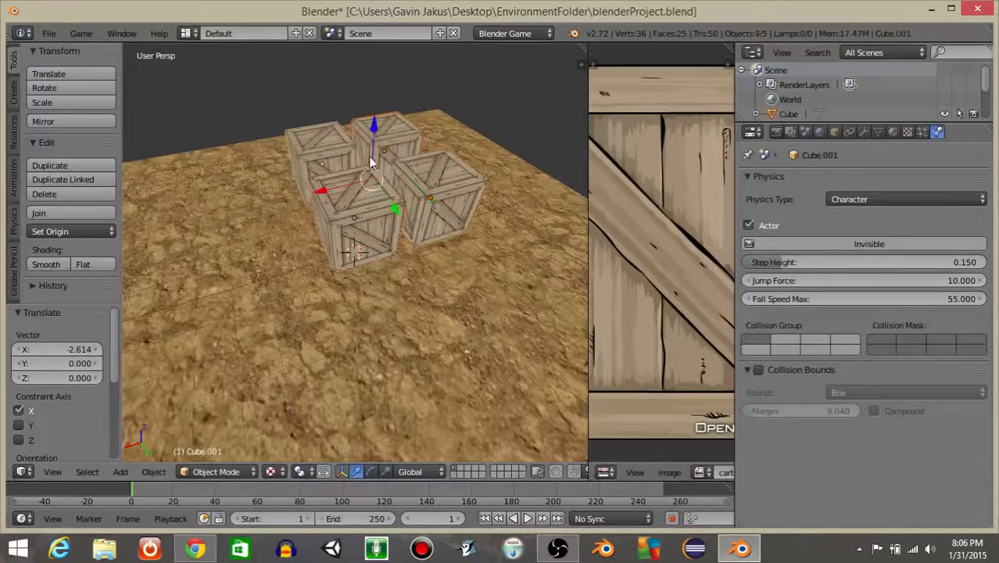
- Duplicate the four crates and raise the copies about 2.467 units along Z as a second layer
key("shift+d")
left_click(369, 151)
left_click_drag(376, 122, 381, 57)
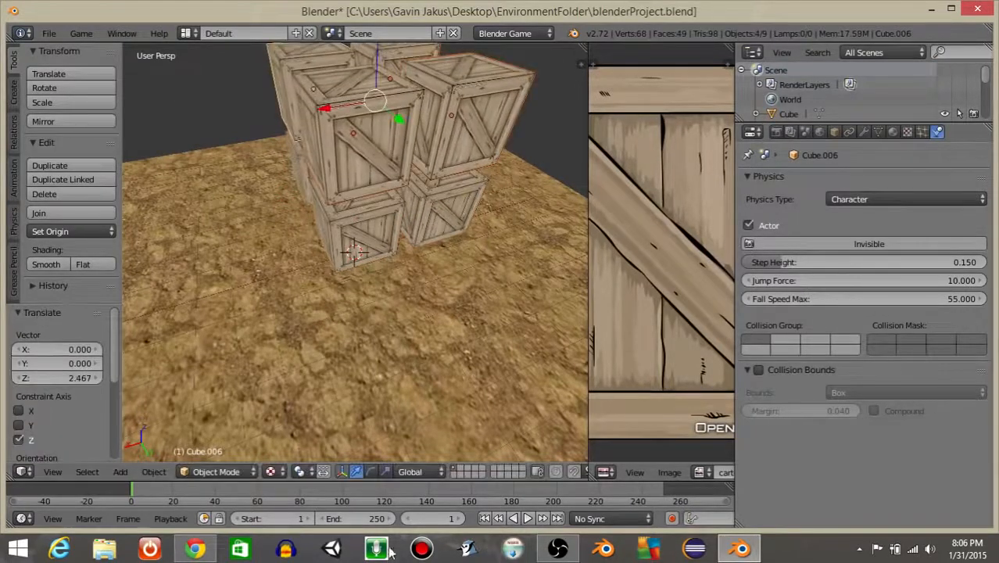
scroll(380, 518, "down", 2)
scroll(373, 380, "down", 5)
middle_click_drag(312, 324, 345, 286)
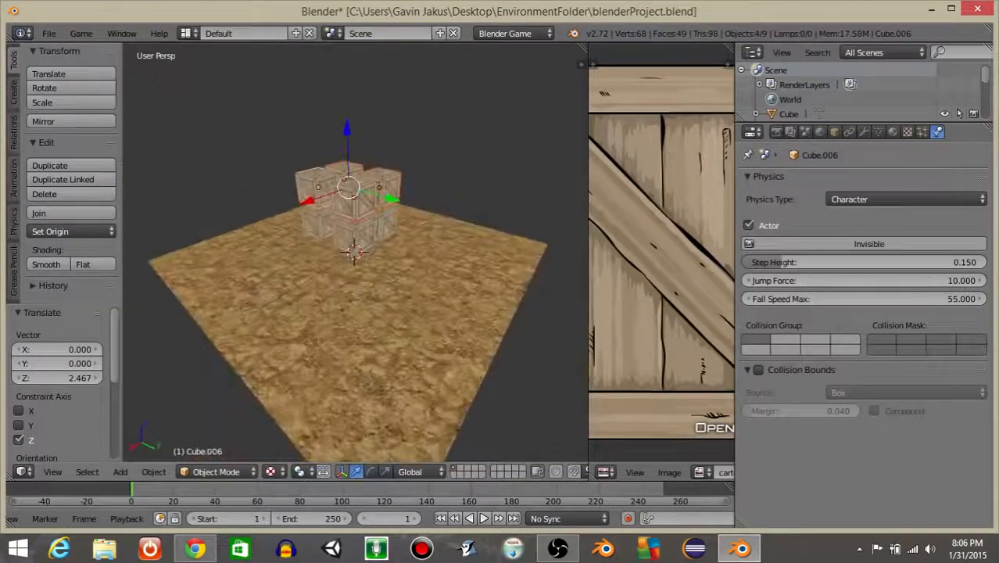
- Run the game briefly to test how the two layers of crates settle on the floor
key("p")
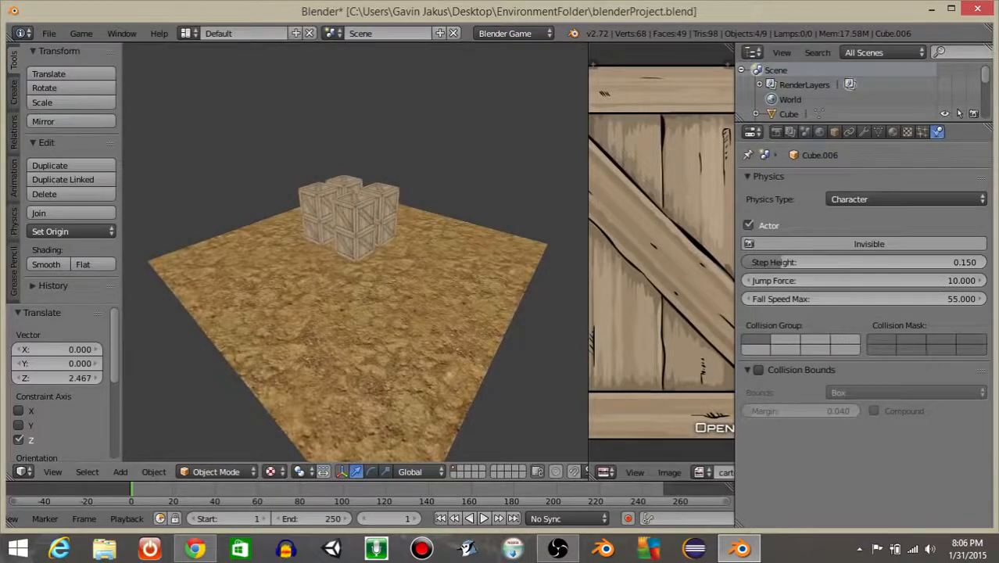
key("Escape")
scroll(346, 290, "up", 3)
middle_click_drag(346, 291, 425, 220)
scroll(324, 285, "down", 4)
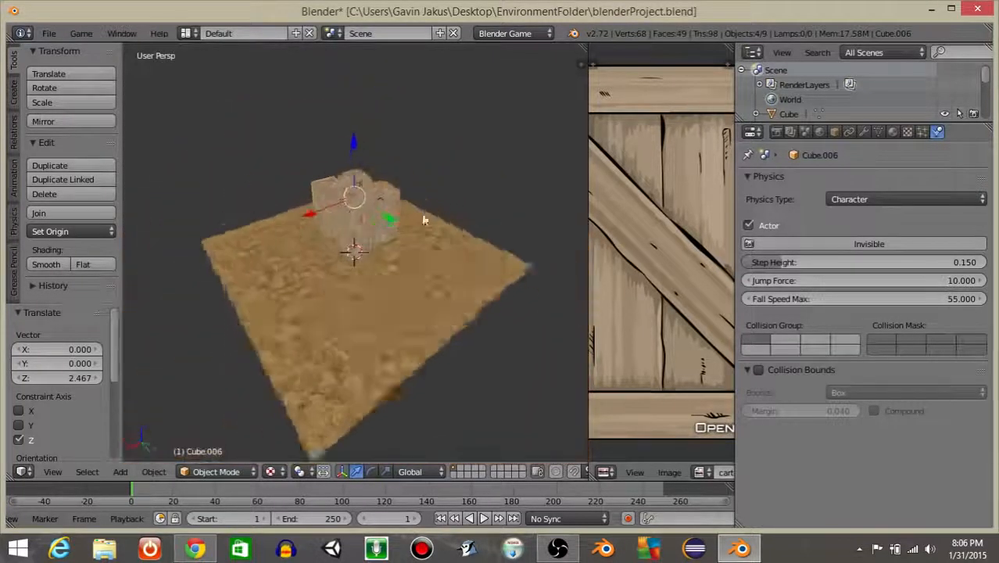
- Widen the 3D view by narrowing the UV/Image Editor beside it
right_click(588, 254)
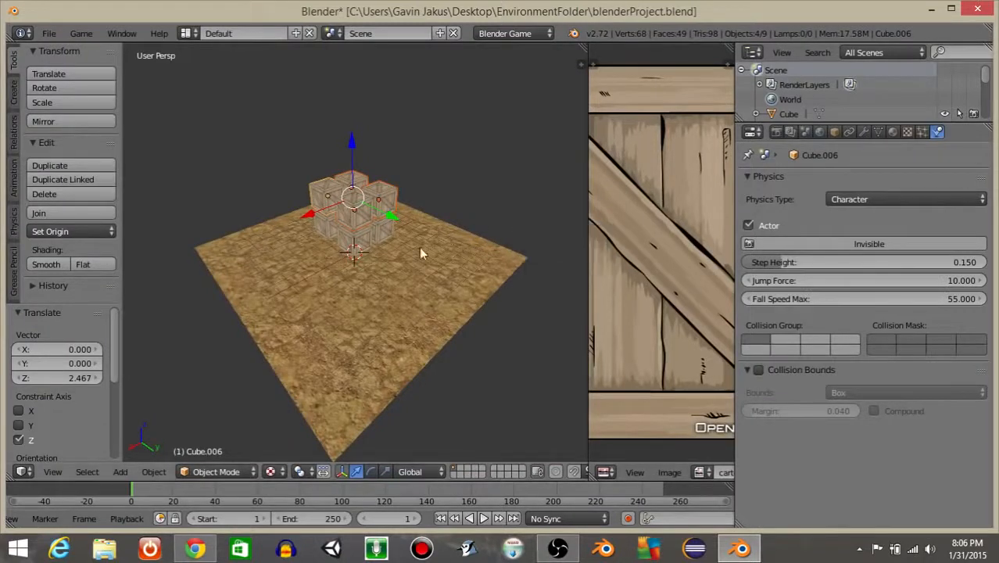
middle_click_drag(423, 248, 569, 250)
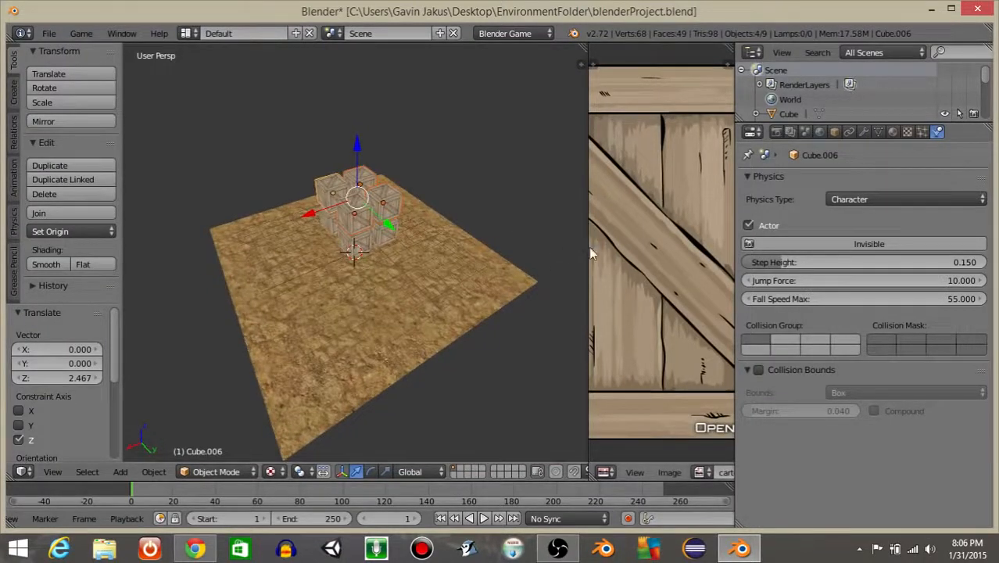
left_click_drag(588, 256, 647, 256)
- Add a new cube, move it away from the crates and raise it about 2.201 units along Z
scroll(457, 292, "up", 3)
middle_click_drag(457, 292, 391, 277)
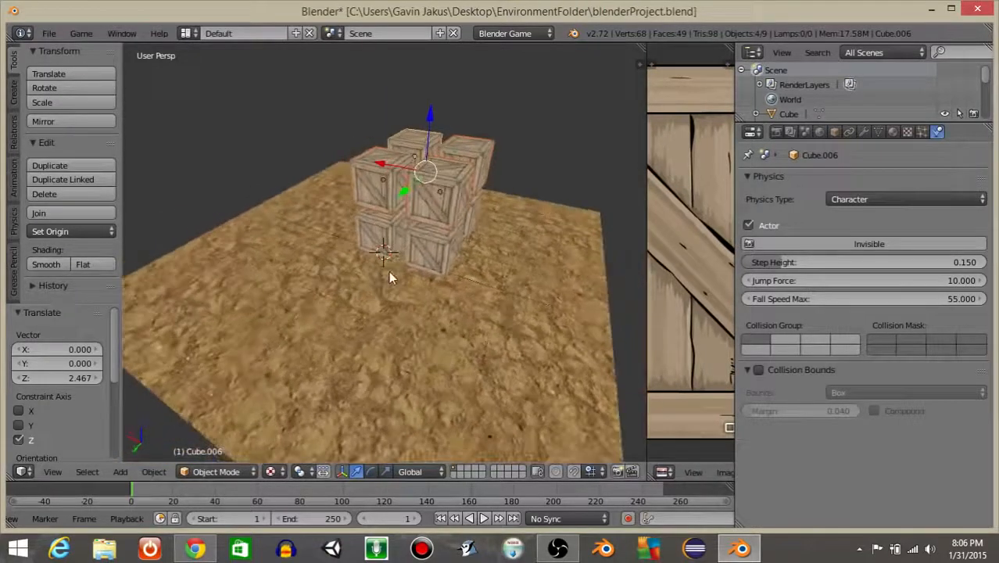
key("space")
type("add cu")
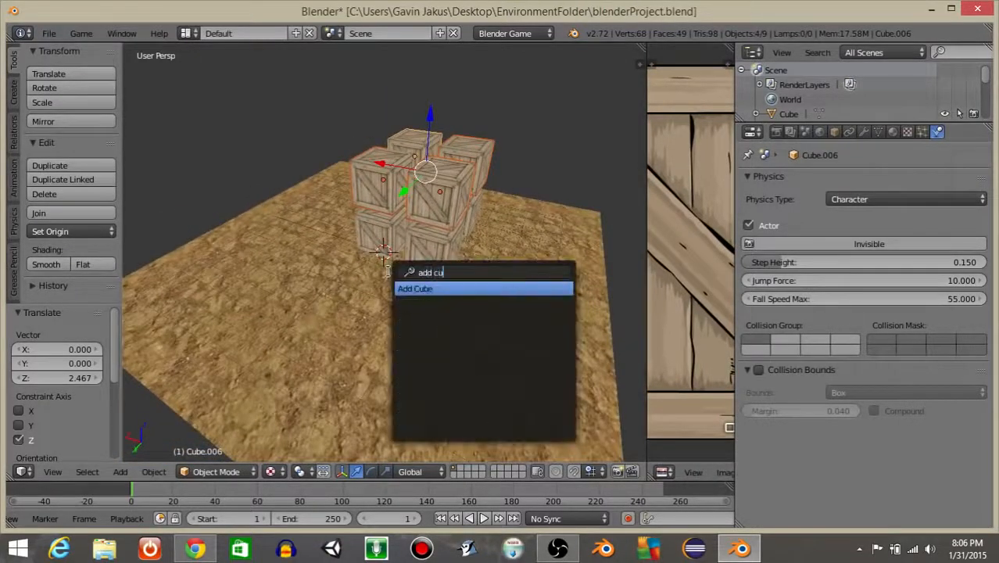
key("Return")
left_click_drag(356, 285, 321, 297)
left_click_drag(333, 260, 334, 237)
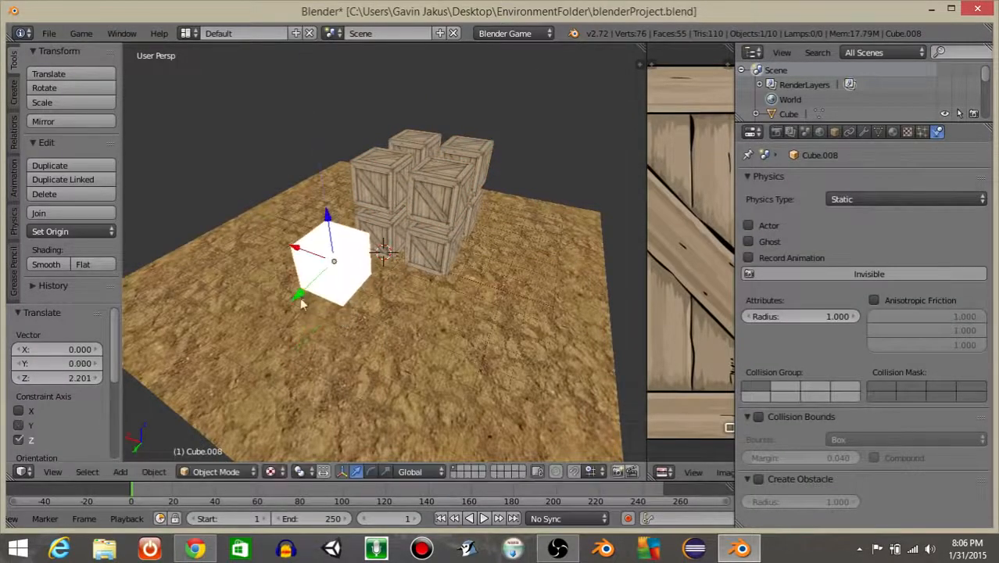
- Put the new cube in Edit Mode and unwrap its whole mesh with the standard Unwrap method
middle_click_drag(336, 243, 306, 418)
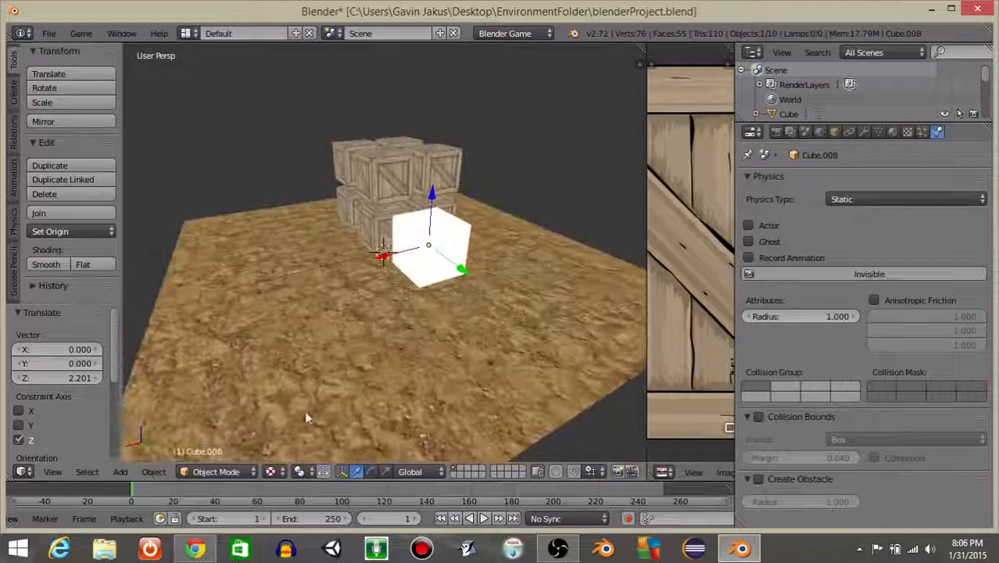
left_click(207, 472)
left_click(207, 440)
scroll(289, 337, "up", 4)
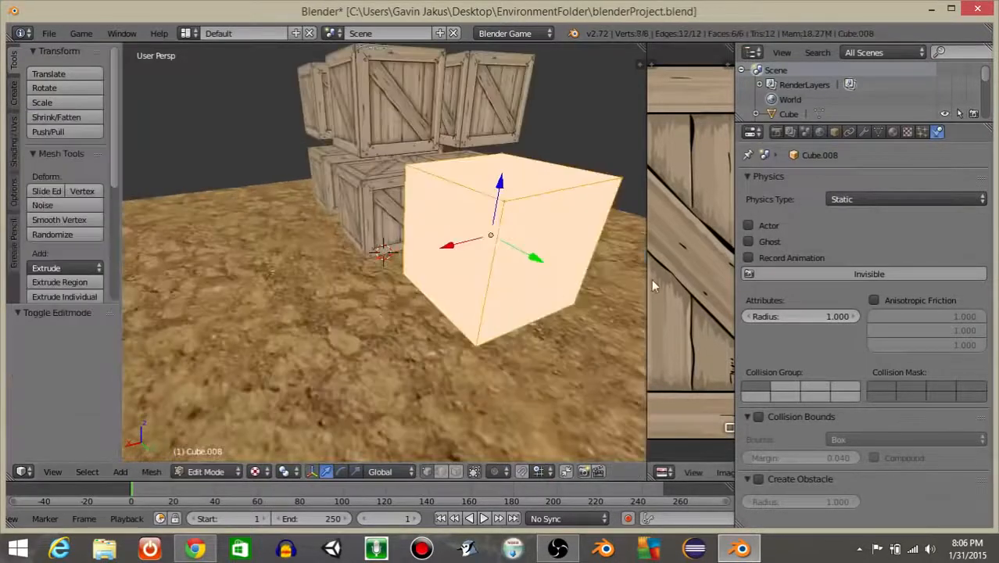
scroll(491, 263, "down", 4)
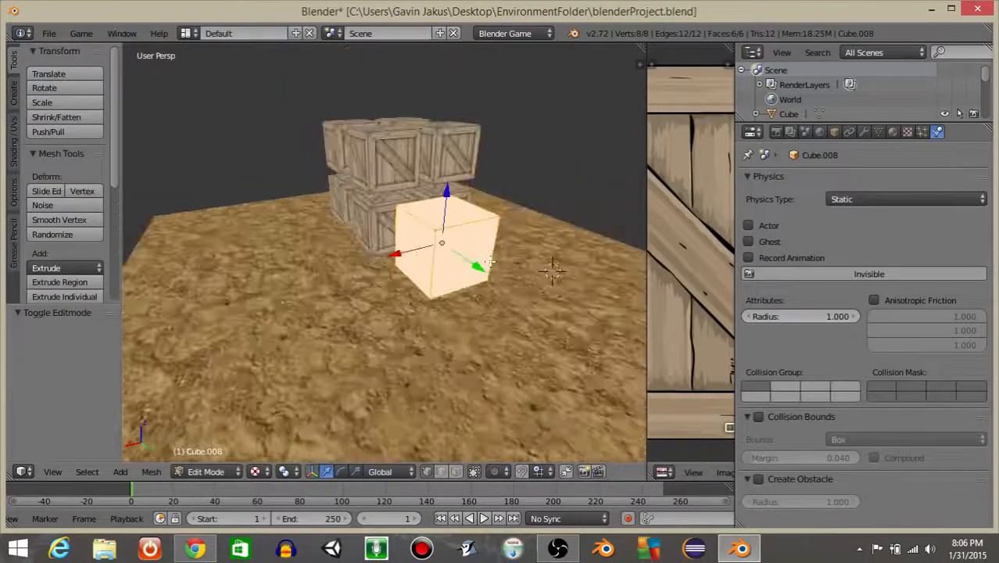
key("u")
left_click(386, 250)
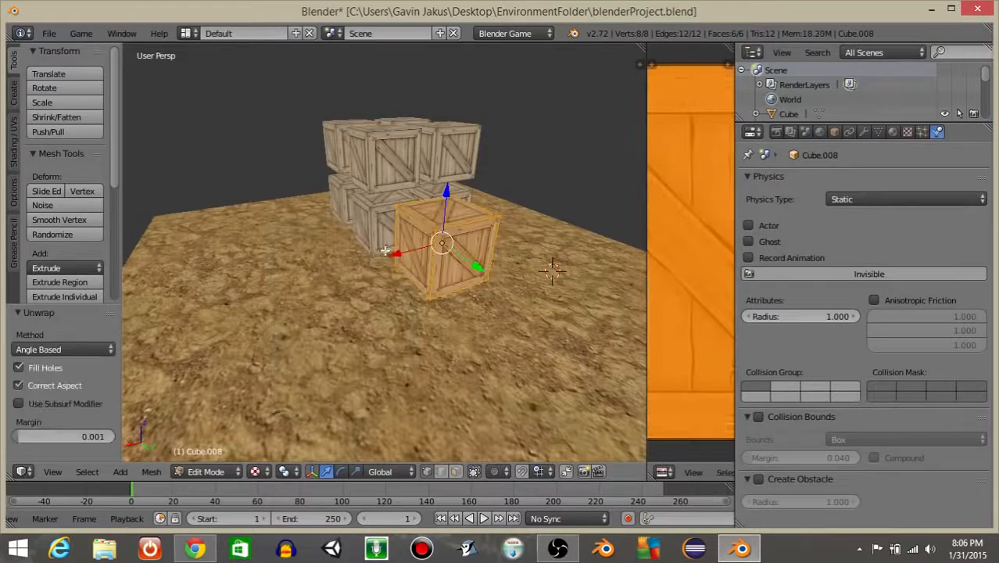
- Widen the UV/Image Editor and apply brickWallTexture.jpg as the new cube's texture
left_click(645, 257)
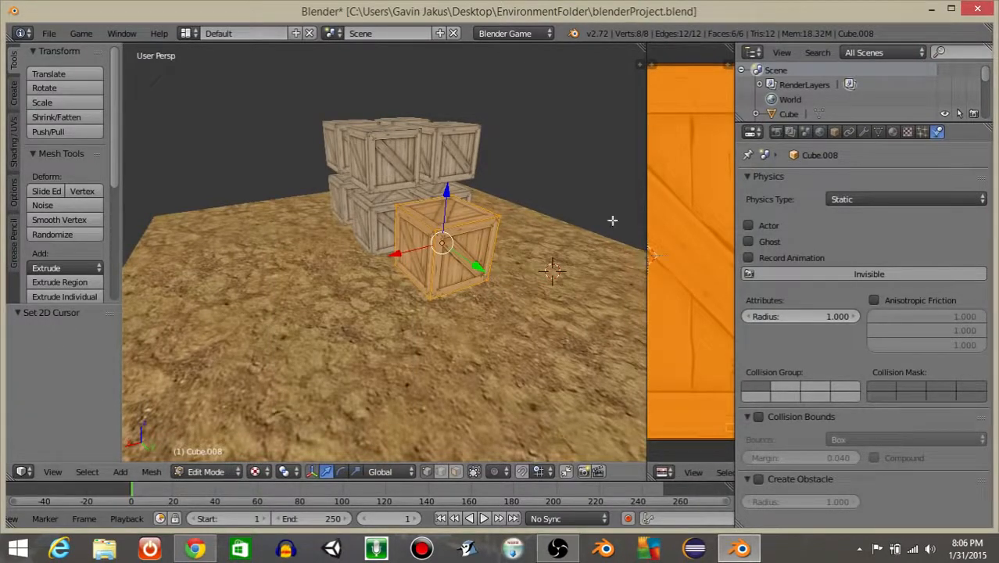
left_click_drag(646, 217, 431, 217)
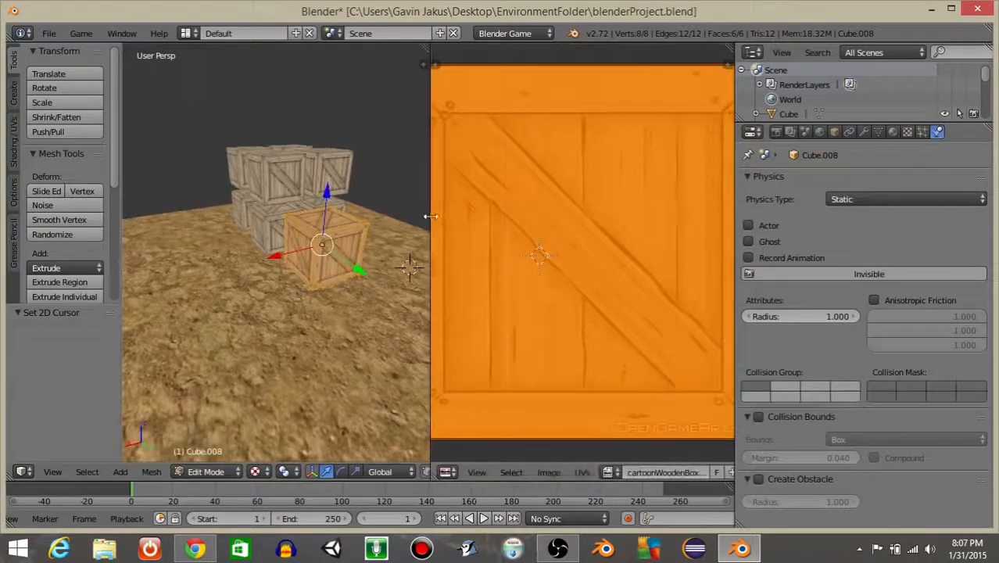
left_click(546, 475)
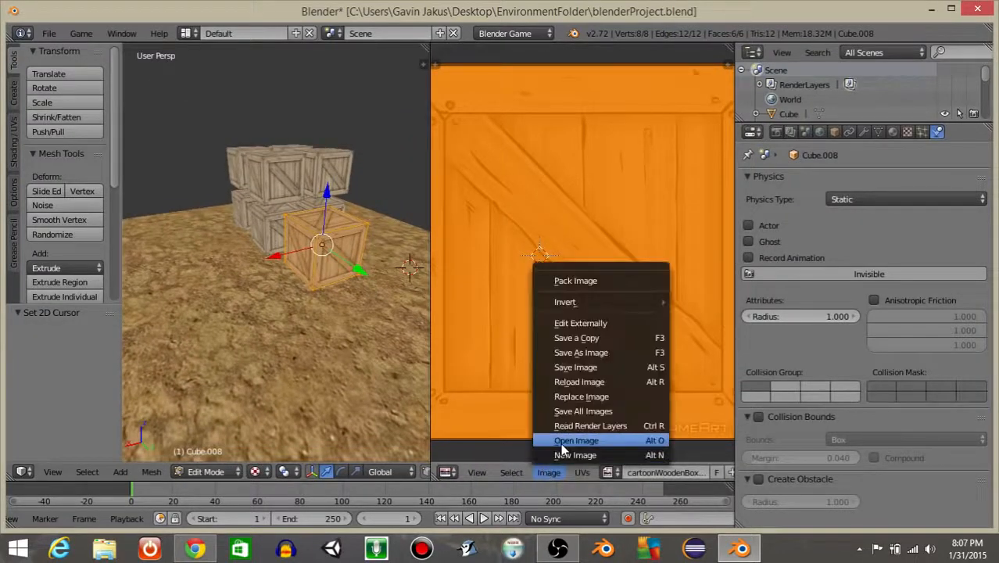
left_click(559, 440)
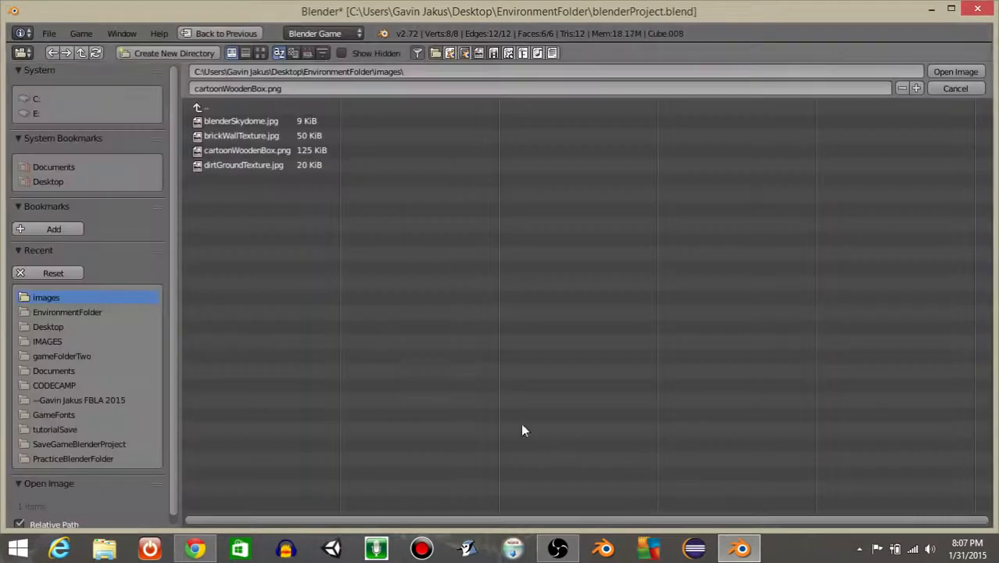
left_click(236, 137)
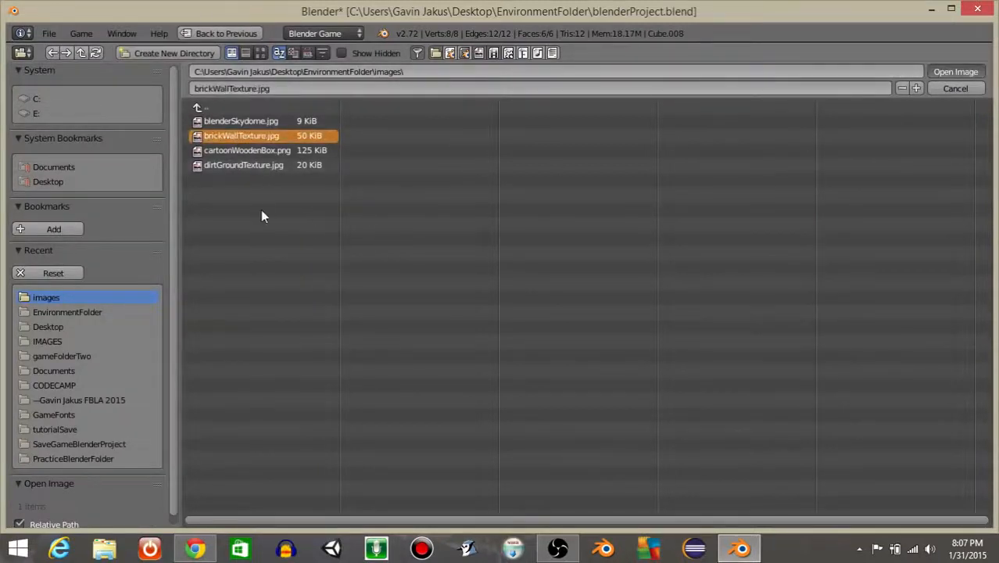
key("Return")
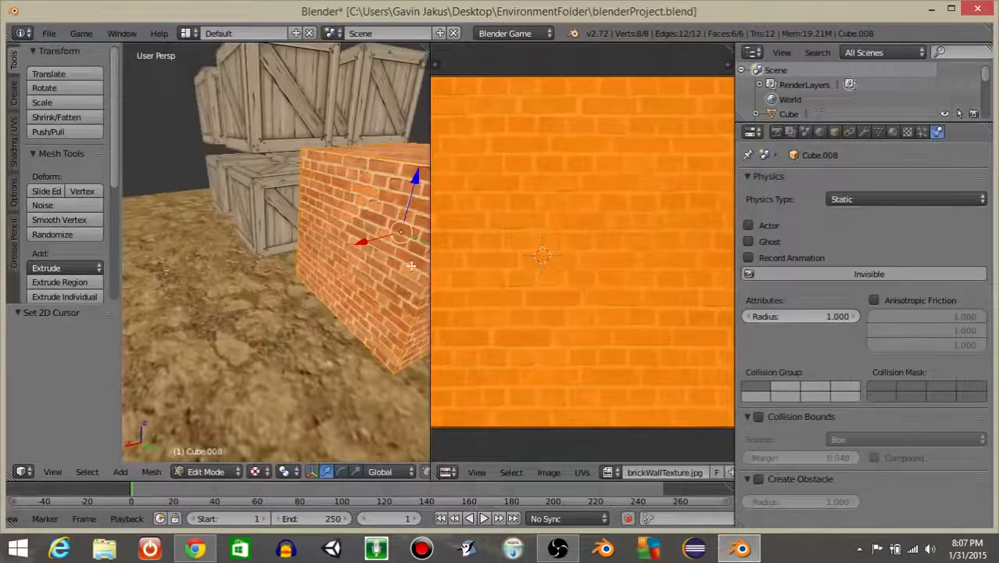
- Join the UV/Image Editor area into the 3D view and return the brick cube to Object Mode
right_click(429, 266)
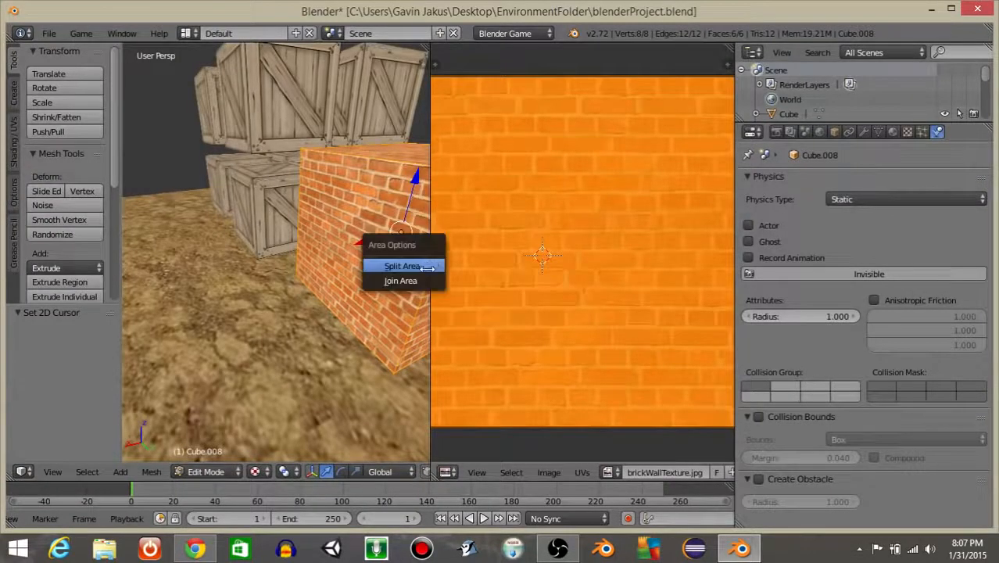
left_click(400, 280)
left_click(542, 286)
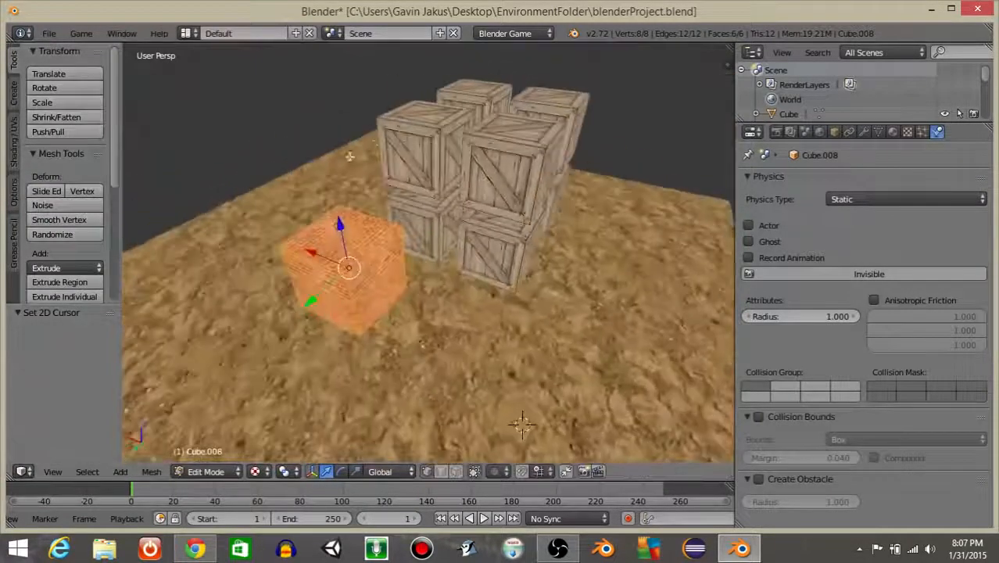
scroll(328, 227, "down", 6)
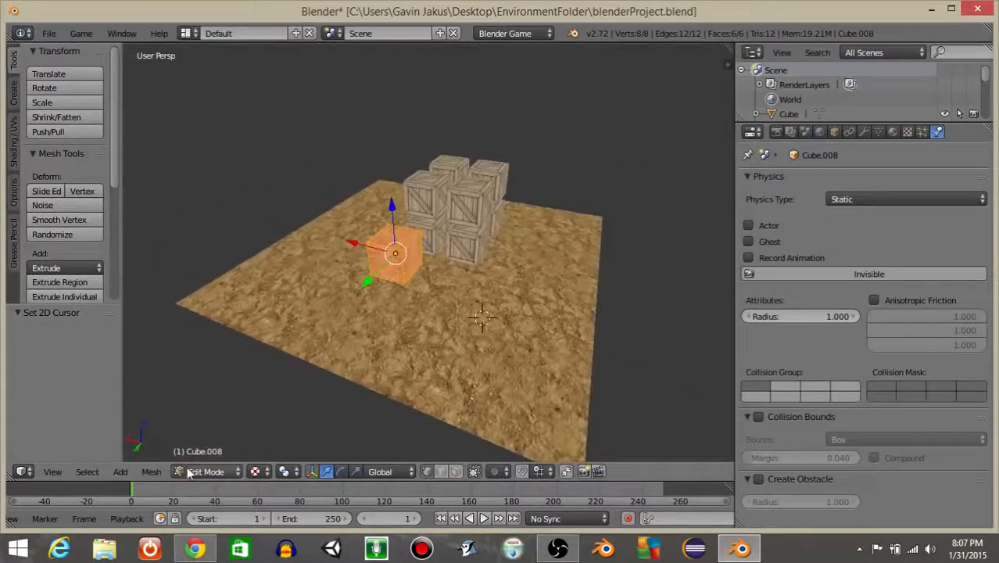
left_click(187, 472)
left_click(204, 453)
- Move the brick cube about 4.608 units along Y, up to the edge of the dirt floor
middle_click_drag(432, 236, 277, 240)
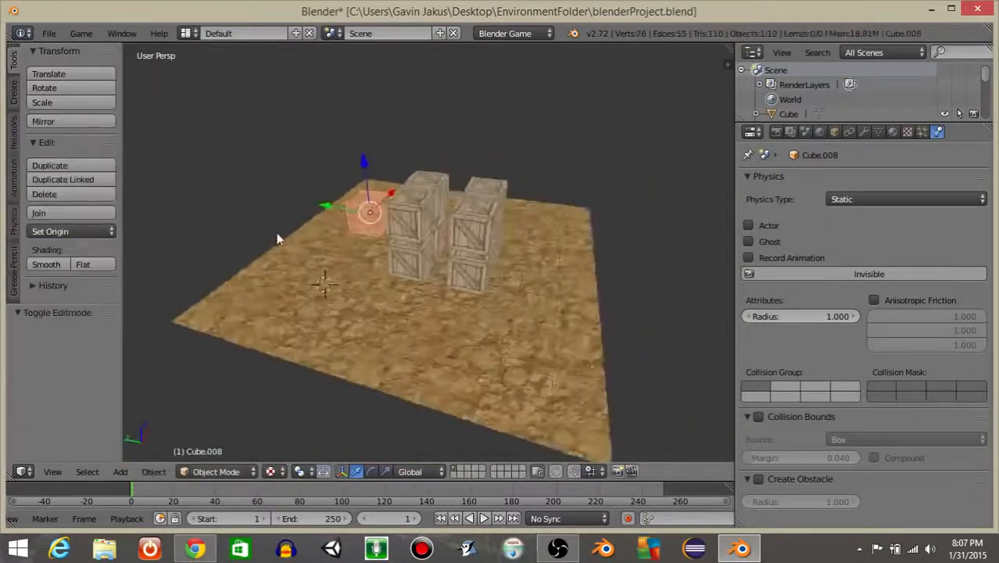
scroll(280, 238, "up", 6)
middle_click_drag(385, 226, 525, 201)
middle_click_drag(365, 246, 504, 265)
scroll(375, 266, "down", 5)
key("KP_7")
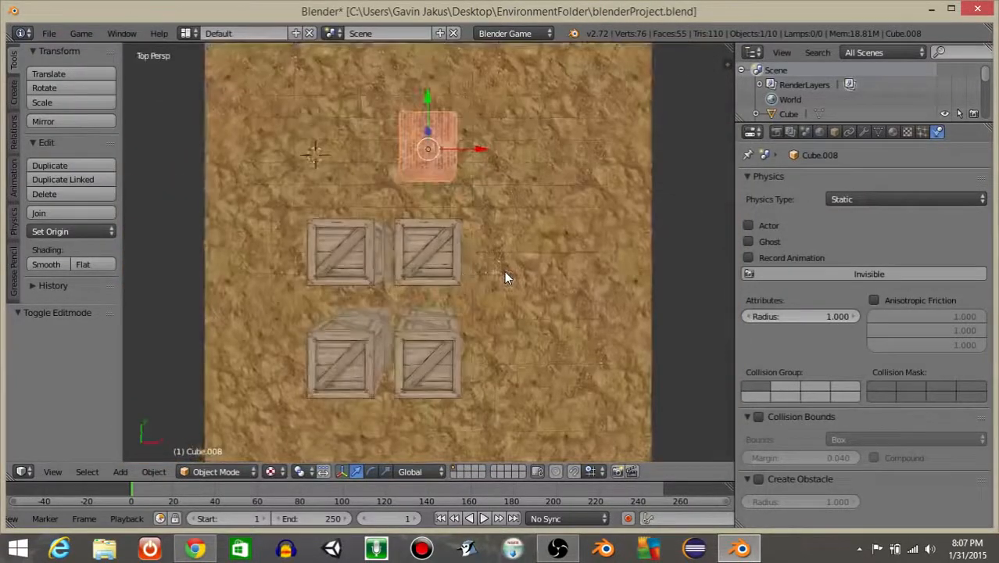
middle_click_drag(483, 162, 478, 279, "shift")
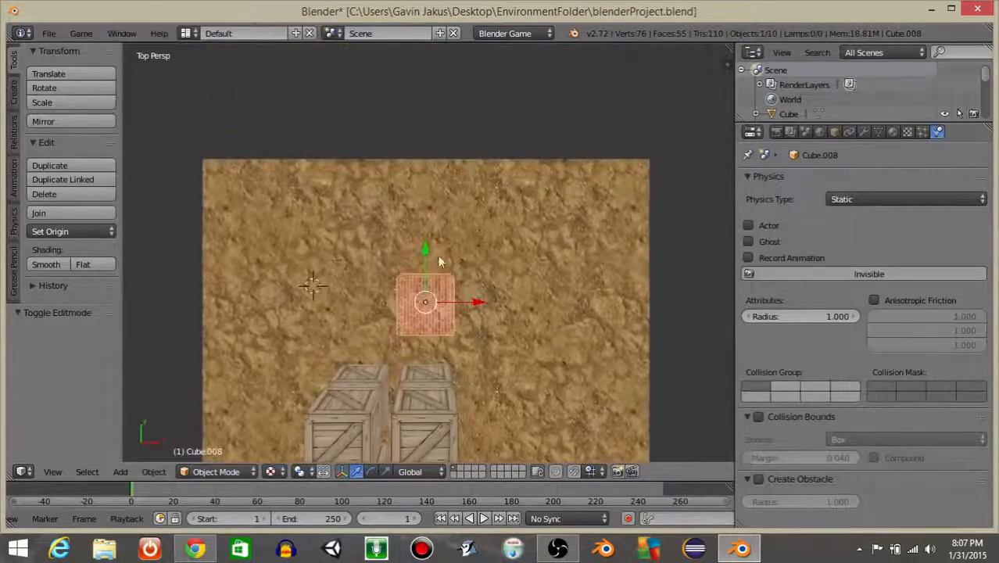
left_click_drag(420, 252, 426, 134)
middle_click_drag(439, 156, 465, 240, "shift")
key("s")
key("x")
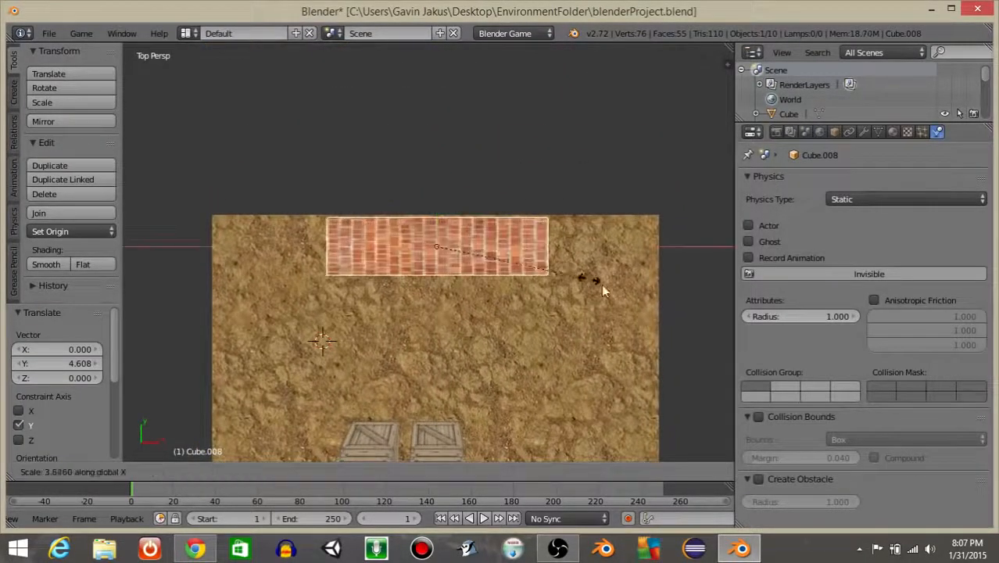
left_click(677, 302)
key("ctrl+z")
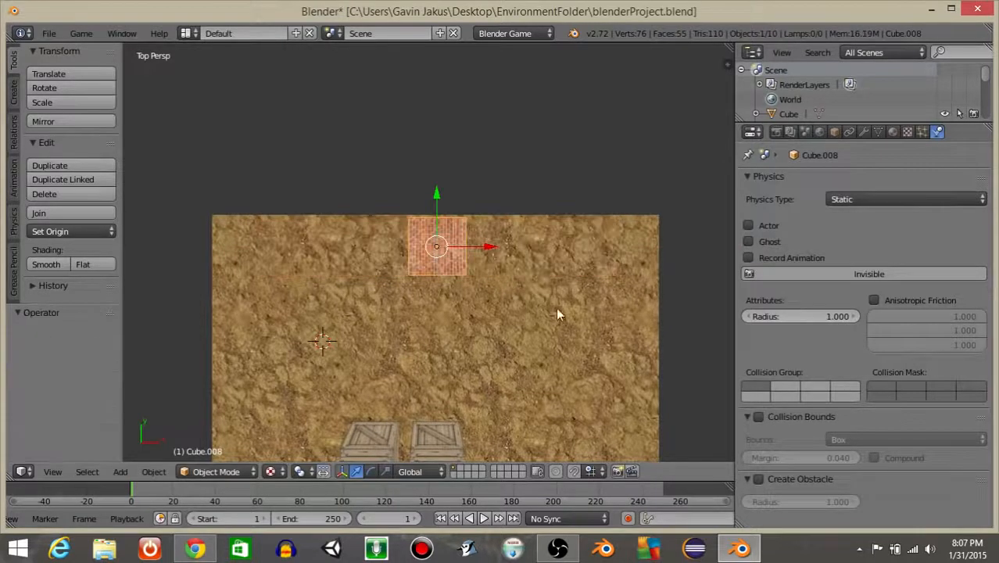
- Flatten the brick cube into a thin slab by scaling it to about 0.273 along Y
middle_click_drag(557, 312, 498, 310)
key("s")
key("y")
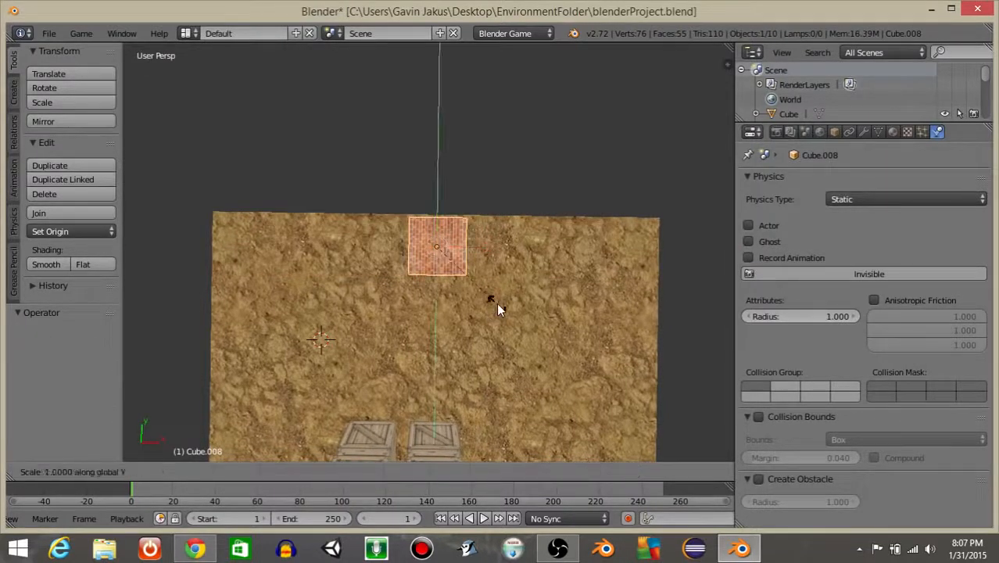
left_click(462, 247)
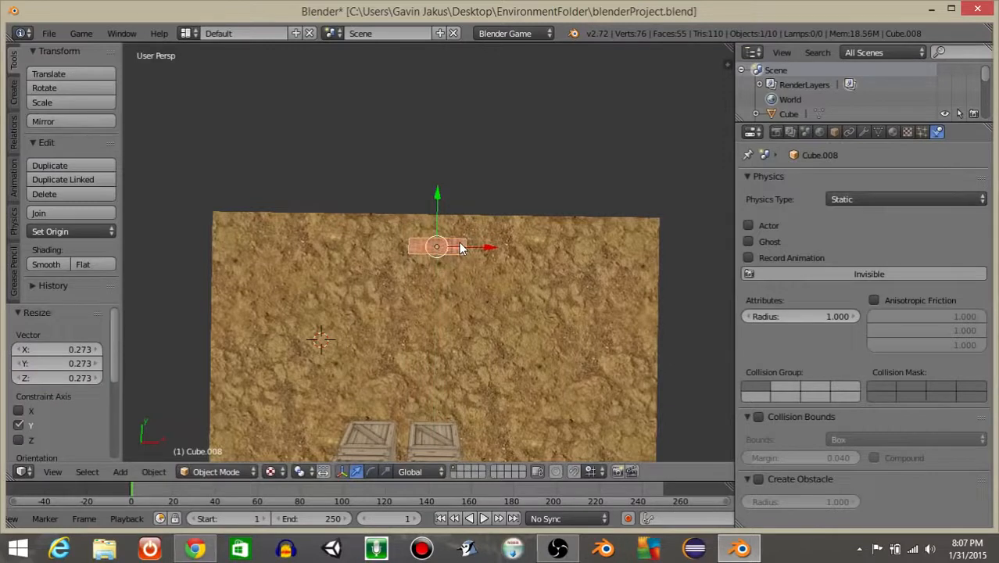
- Scale the brick slab by 5 along X and by 5 along Z to form a wall
key("KP_7")
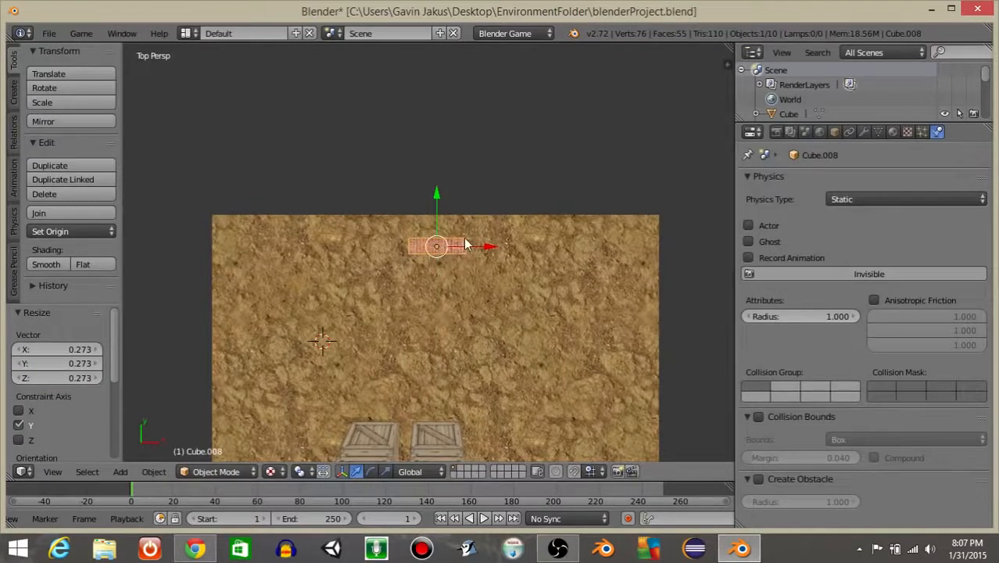
key("s")
key("5")
key("Return")
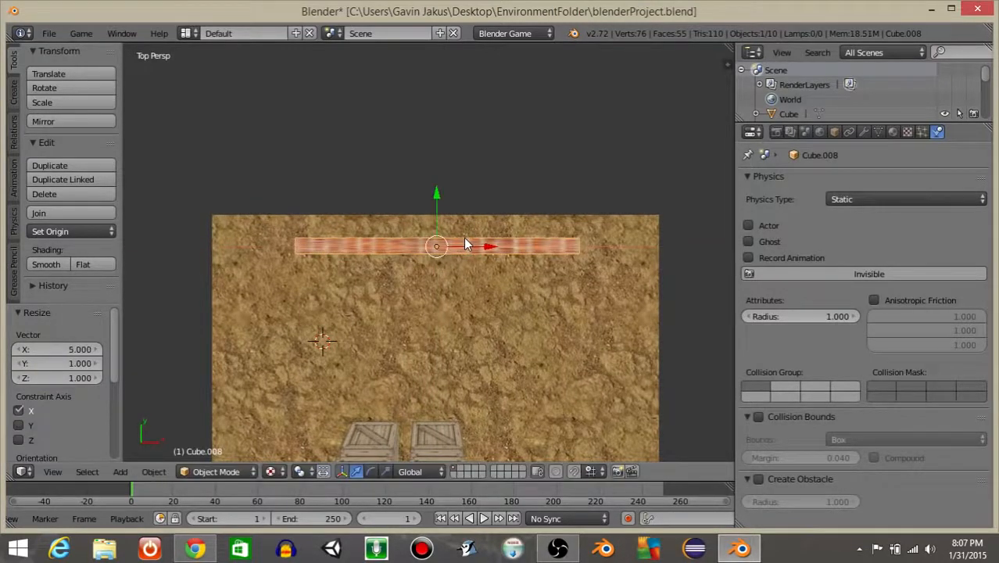
key("5")
key("Return")
- Move the brick wall about 1.090 units along Y to the floor's edge and raise it about 2.243 units along Z
middle_click_drag(465, 241, 447, 227)
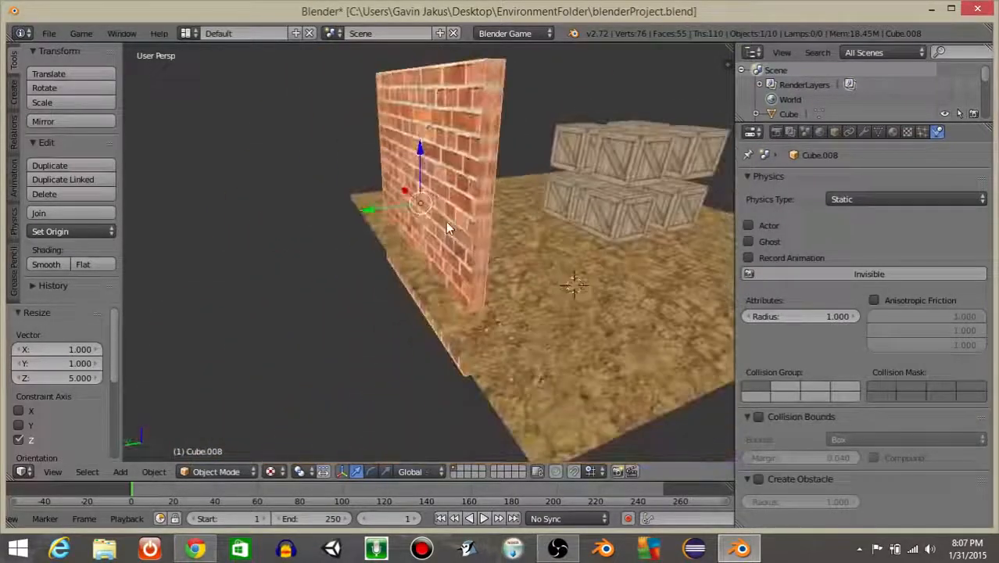
left_click_drag(369, 203, 353, 213)
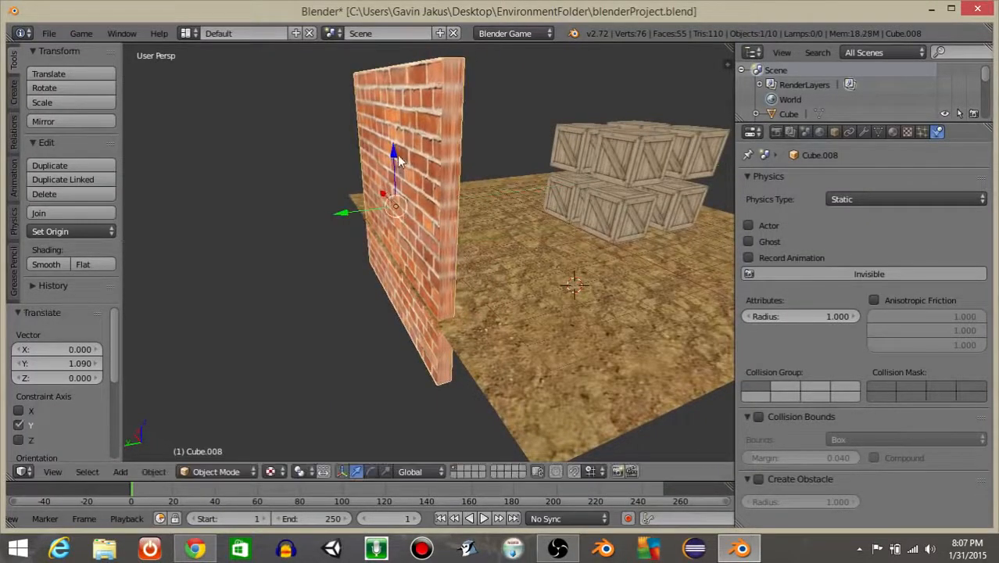
left_click_drag(398, 155, 413, 91)
- Scale the brick wall by about 1.970 along X so it spans the floor's full width
middle_click_drag(422, 109, 497, 135)
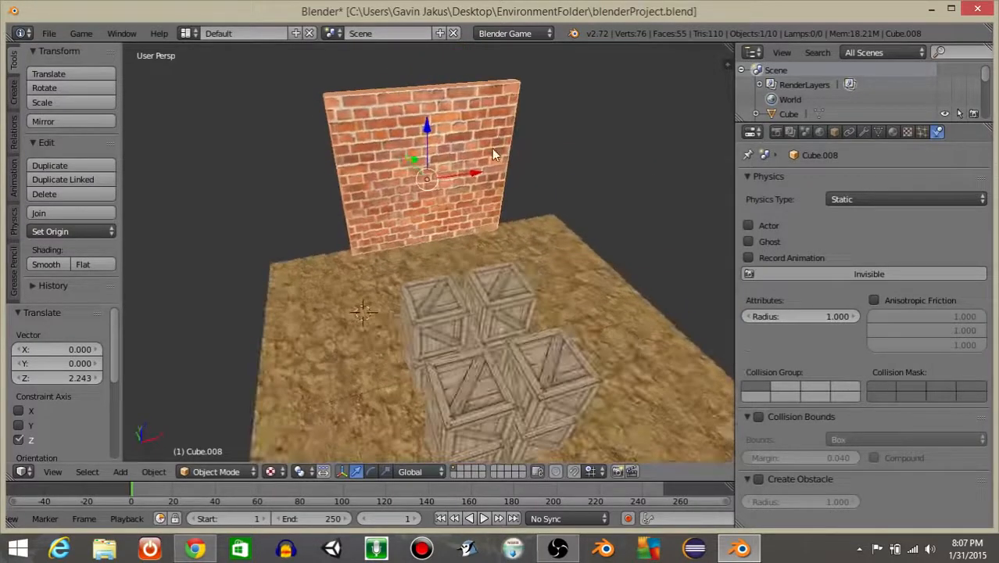
key("s")
key("x")
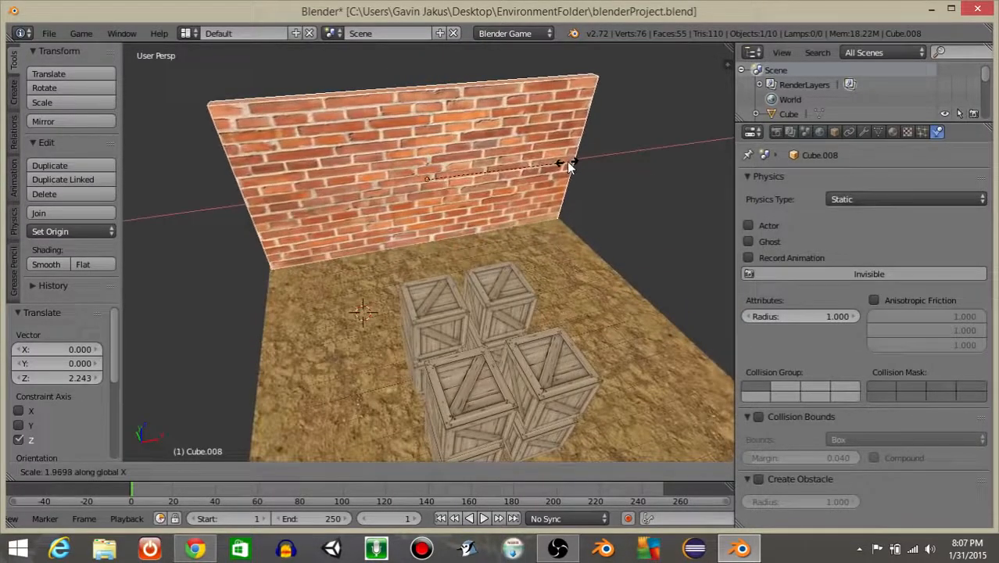
left_click(567, 161)
- Duplicate the brick wall and move the copy along Y by about -17.747 and a further -1.502 units to the opposite floor edge
middle_click_drag(566, 161, 389, 213)
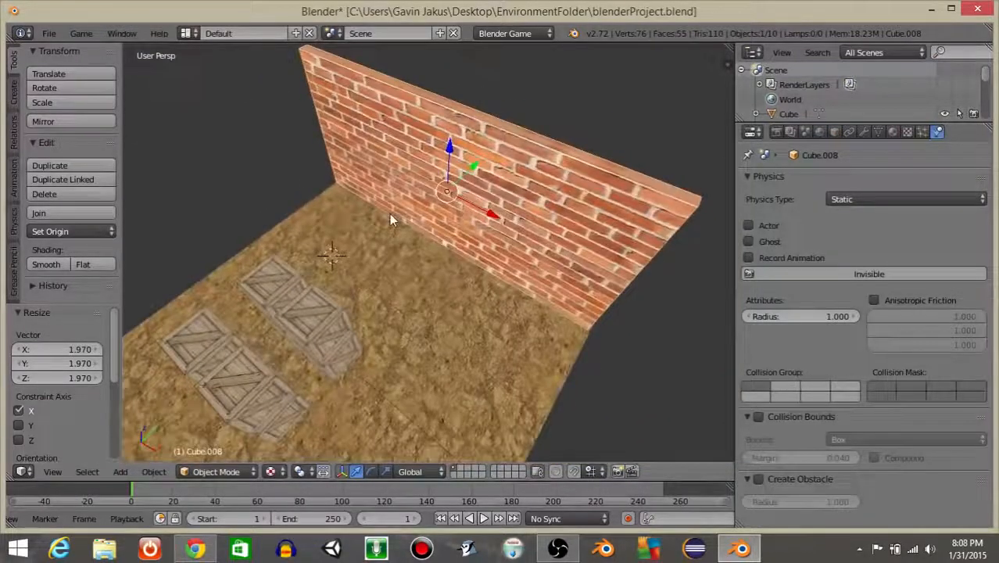
key("shift+d")
right_click(417, 217)
scroll(418, 217, "down", 3)
middle_click_drag(470, 216, 456, 208)
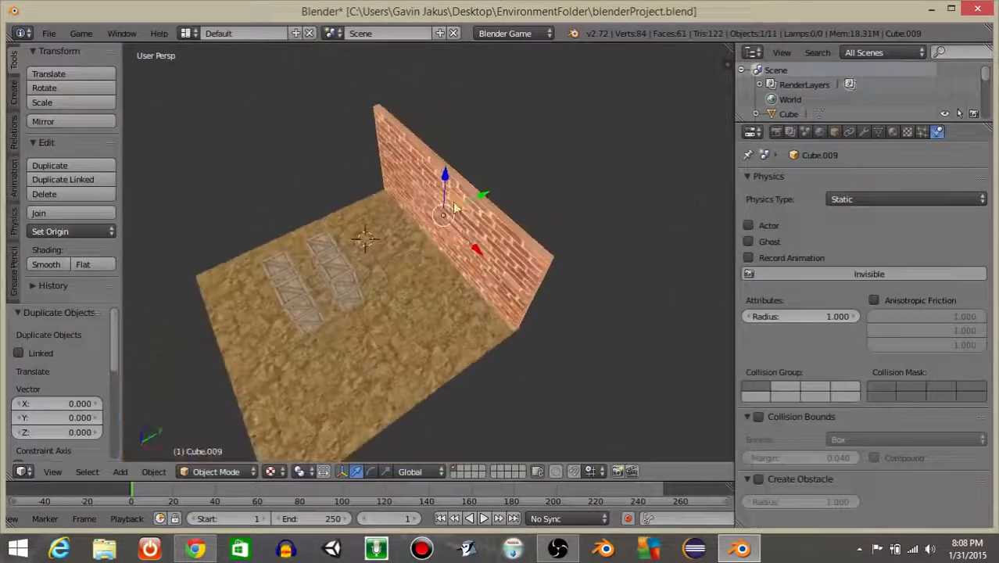
left_click_drag(487, 196, 292, 348)
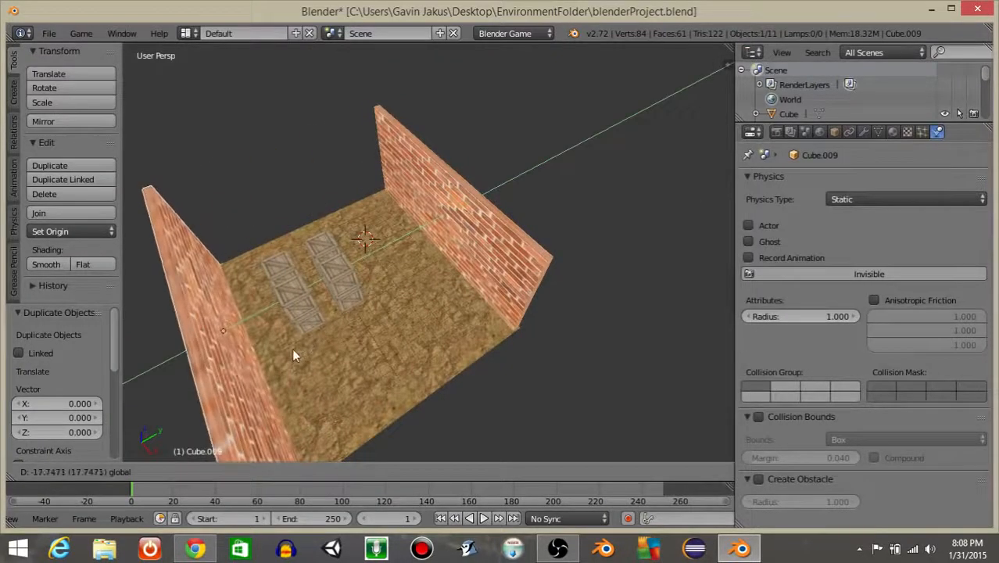
middle_click_drag(292, 348, 377, 295)
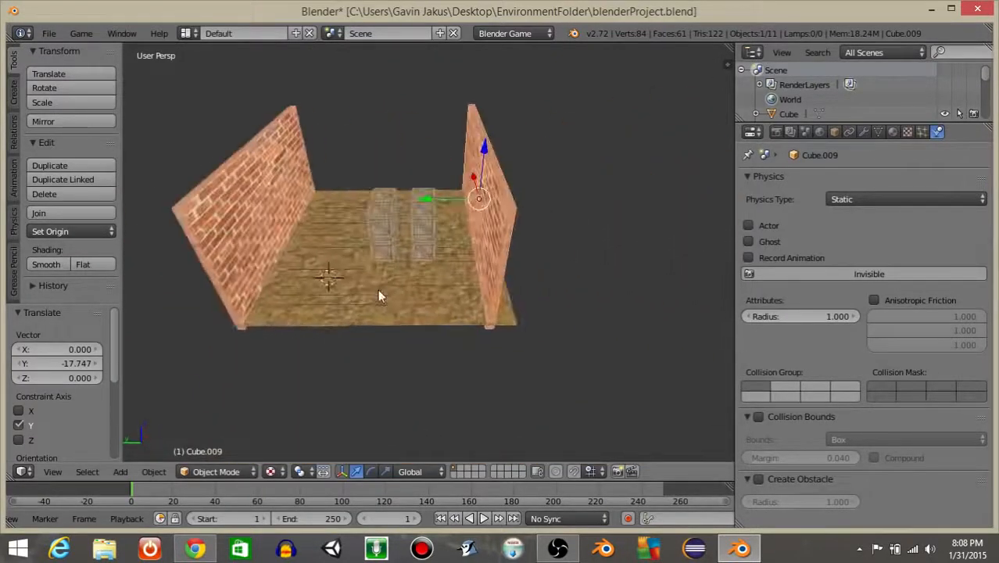
left_click_drag(429, 200, 446, 193)
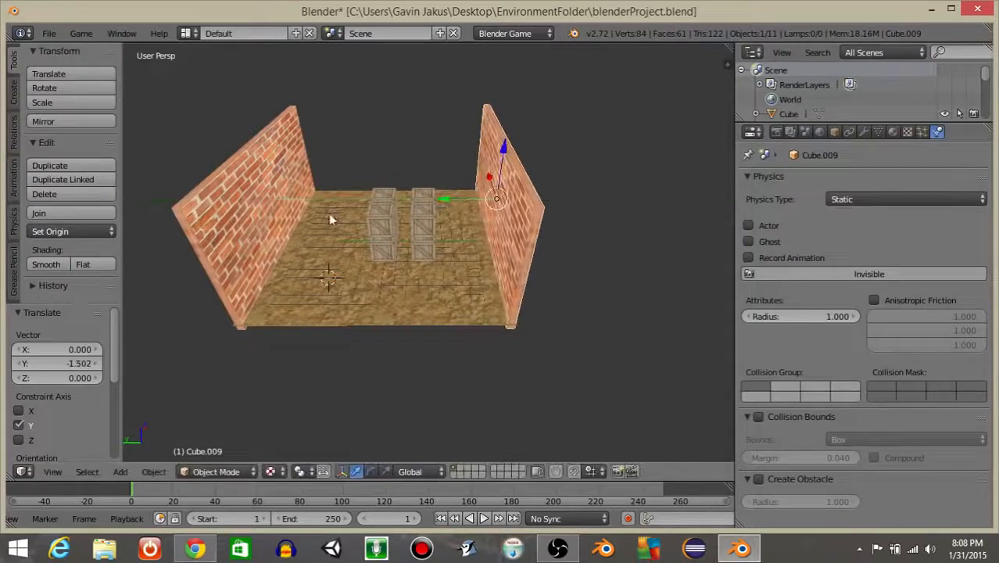
- Duplicate both brick walls together and rotate the copies 90° about Z to enclose the floor
middle_click_drag(328, 213, 298, 229)
right_click(258, 177, "shift")
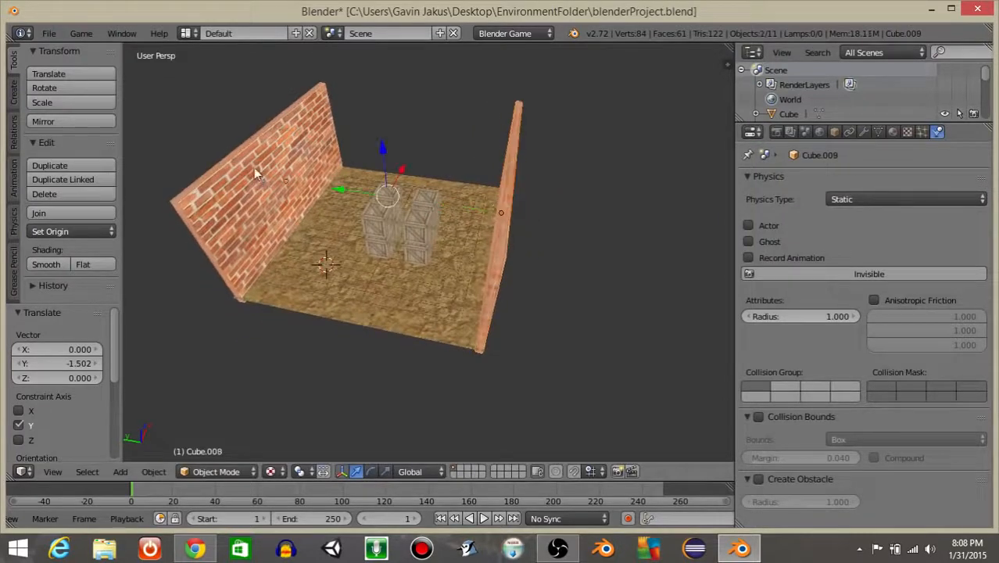
middle_click_drag(258, 177, 356, 186)
key("shift+d")
right_click(355, 185)
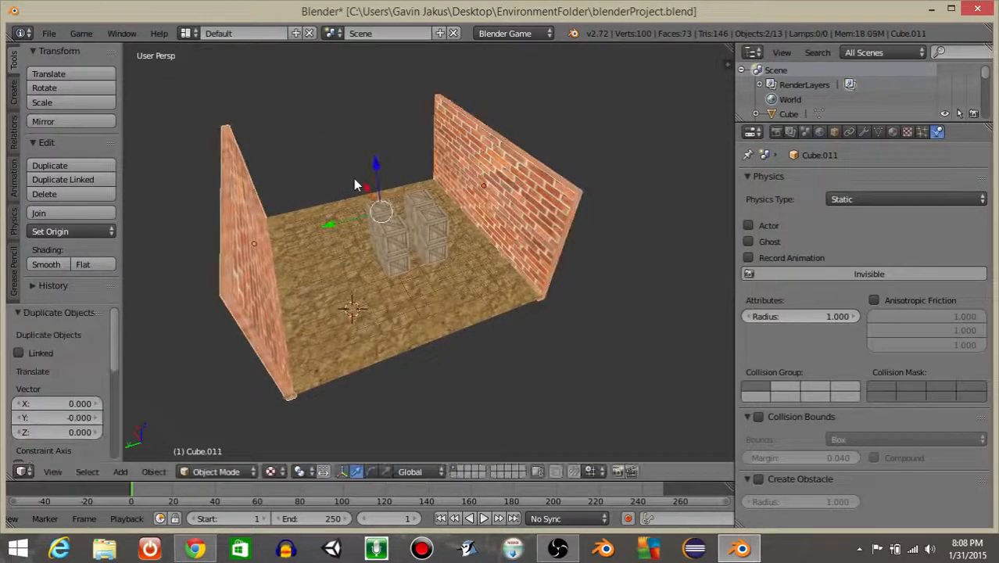
type("r90")
key("Return")
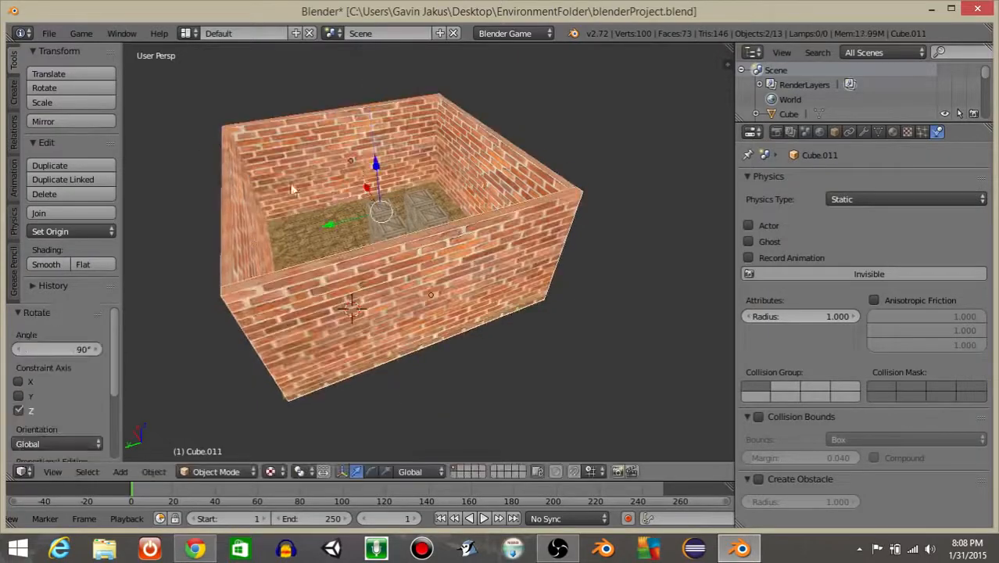
- Duplicate a lower crate and shift it along Y, away from the stack, then place another copy about 5.085 units along X
middle_click_drag(355, 185, 365, 259)
scroll(439, 225, "up", 6)
scroll(314, 204, "down", 6)
scroll(378, 268, "up", 3)
right_click(369, 265)
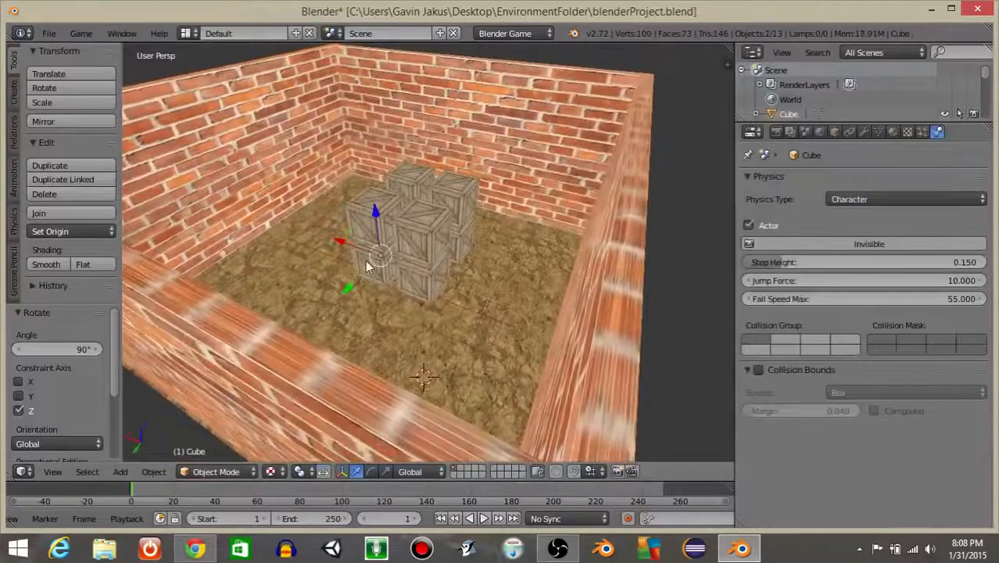
key("shift+d")
key("y")
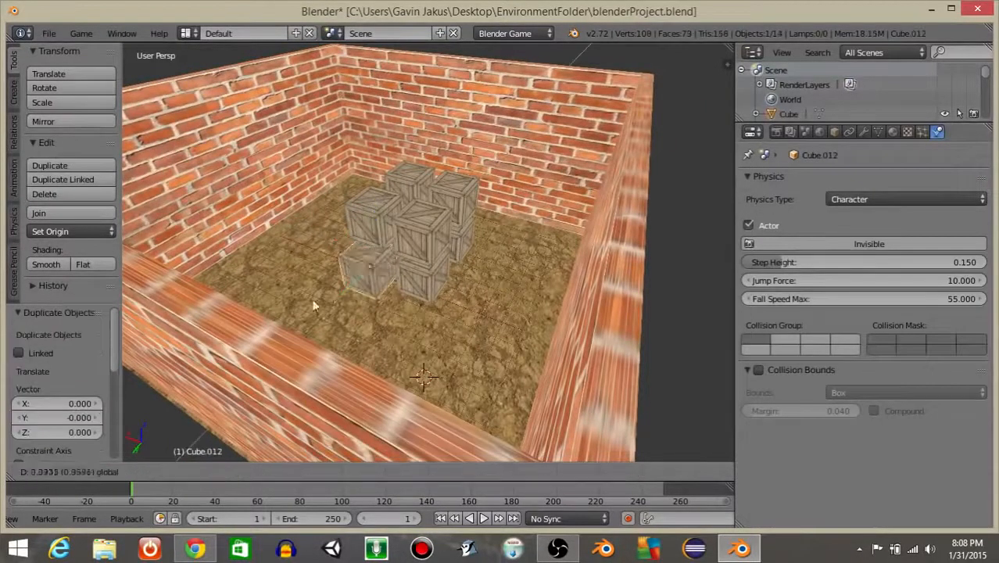
left_click(328, 324)
left_click_drag(293, 289, 223, 255)
- Run the game from a viewpoint inside the walled room, stop it, and inspect the brick enclosure from outside and above
scroll(341, 248, "up", 6)
middle_click_drag(344, 250, 484, 249)
scroll(484, 249, "down", 4)
scroll(483, 248, "up", 1)
scroll(484, 249, "down", 1)
key("p")
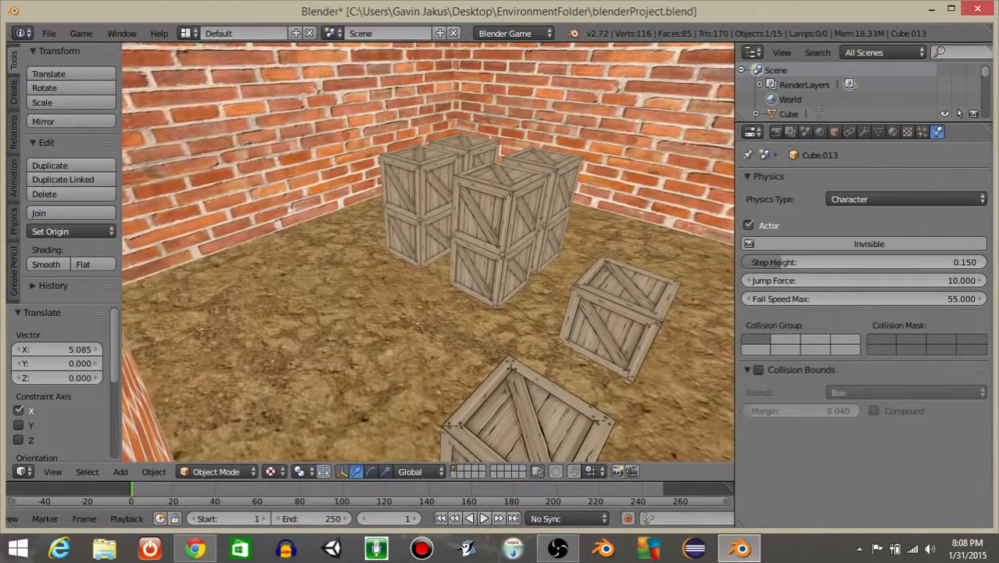
key("Escape")
scroll(488, 250, "down", 5)
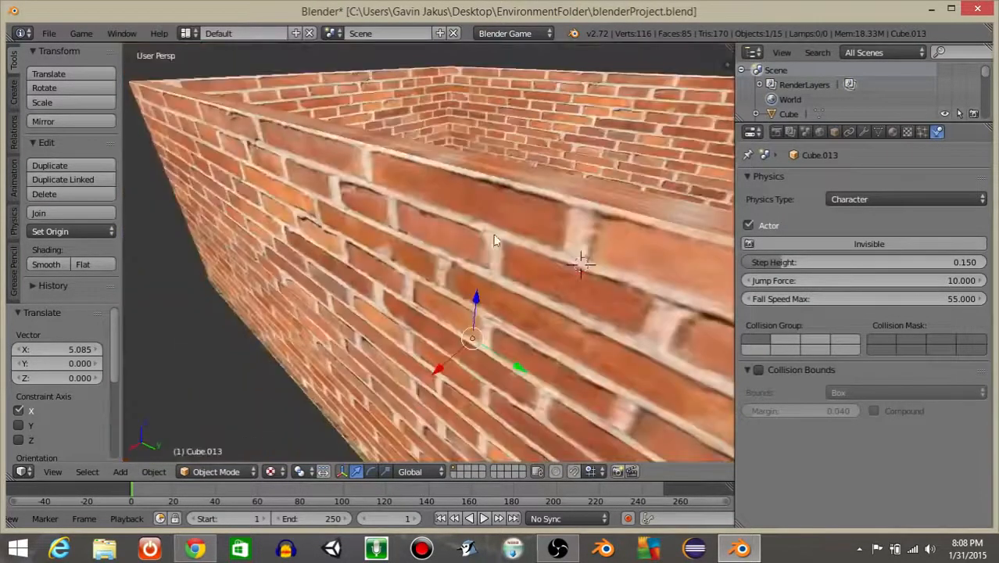
middle_click_drag(494, 238, 657, 245)
scroll(469, 235, "down", 3)
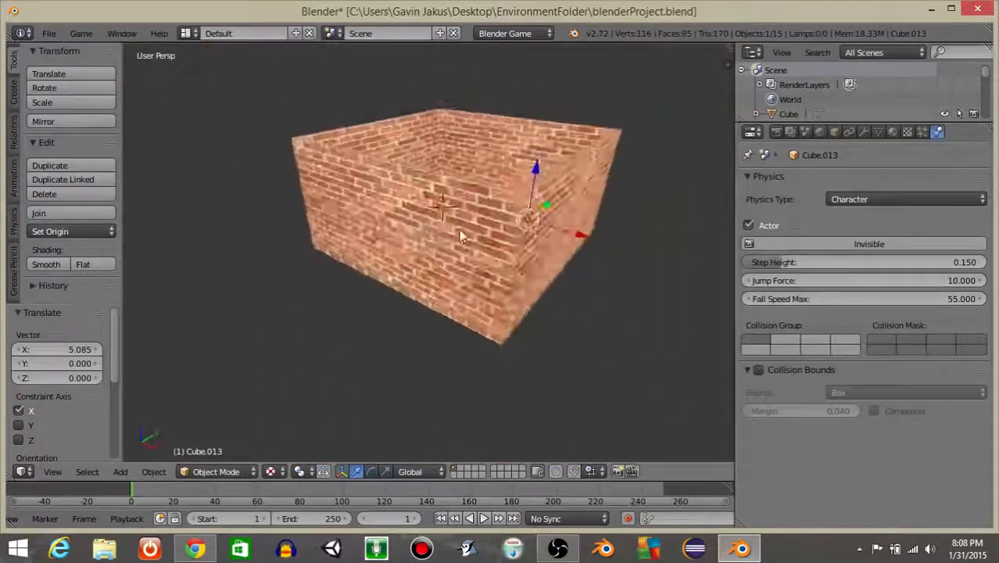
middle_click_drag(461, 234, 343, 299)
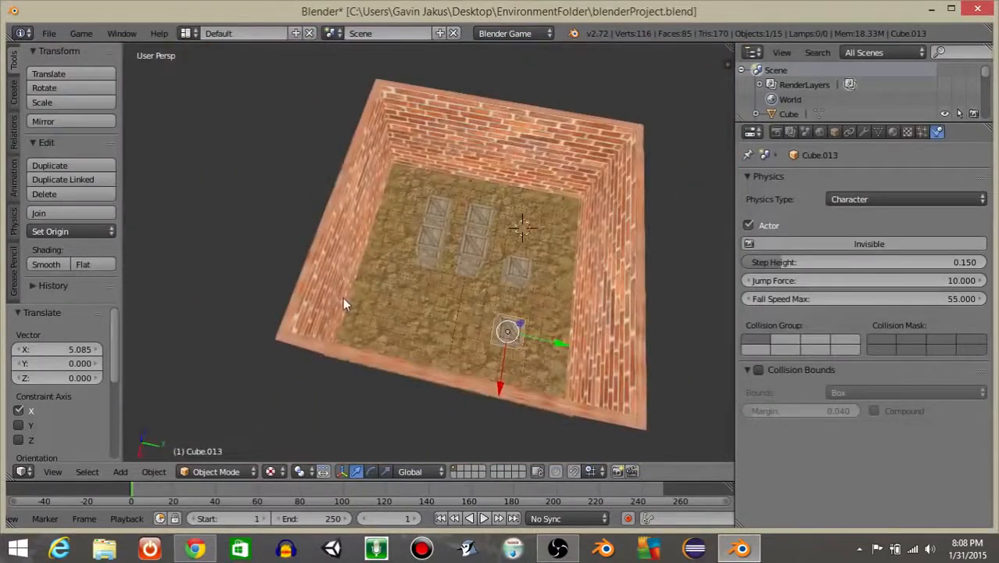
middle_click_drag(460, 222, 461, 250)
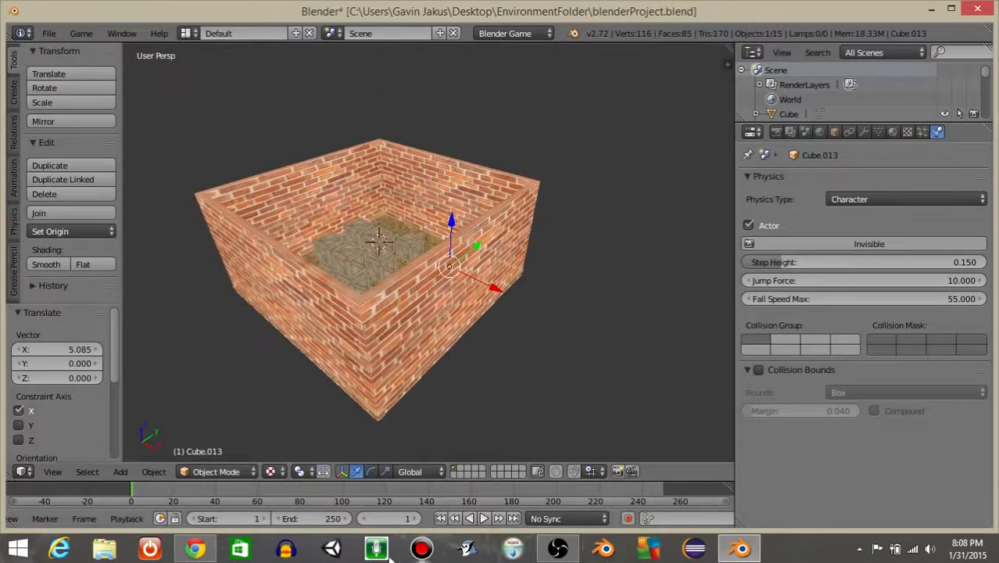
- Minimize Blender, open the images folder inside EnvironmentFolder, and view the blenderSkydome image before minimizing the viewer
left_click(931, 10)
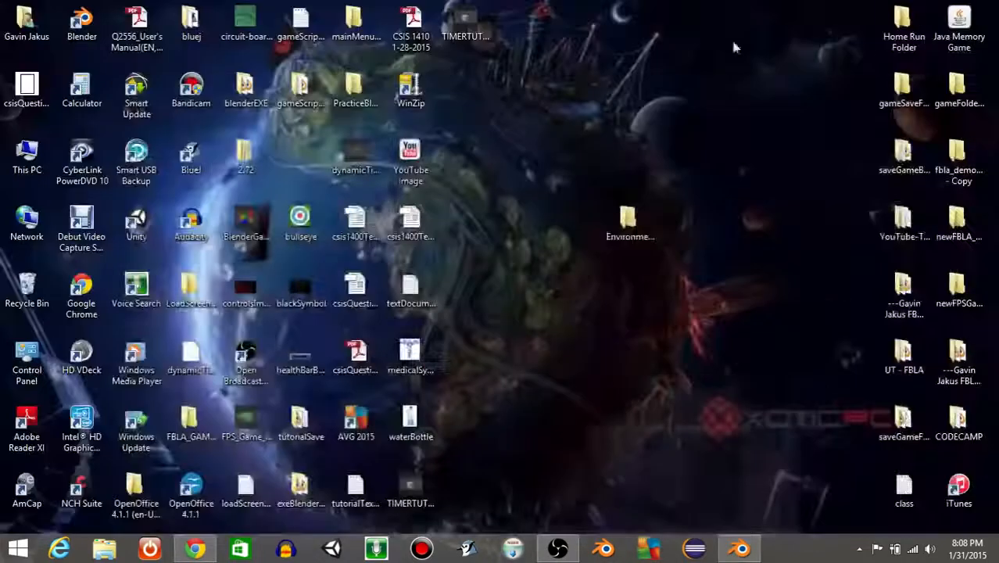
double_click(628, 223)
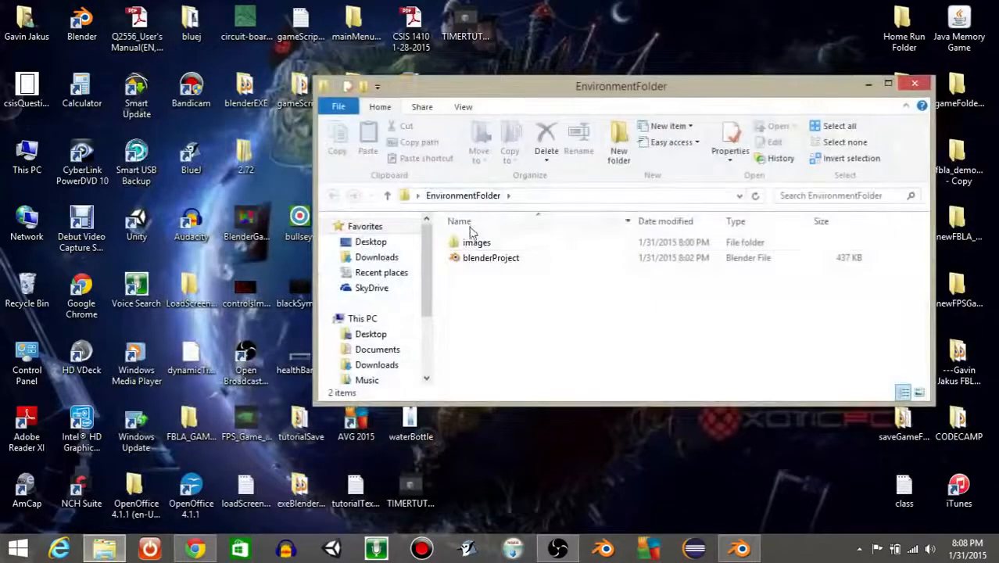
double_click(474, 242)
double_click(485, 244)
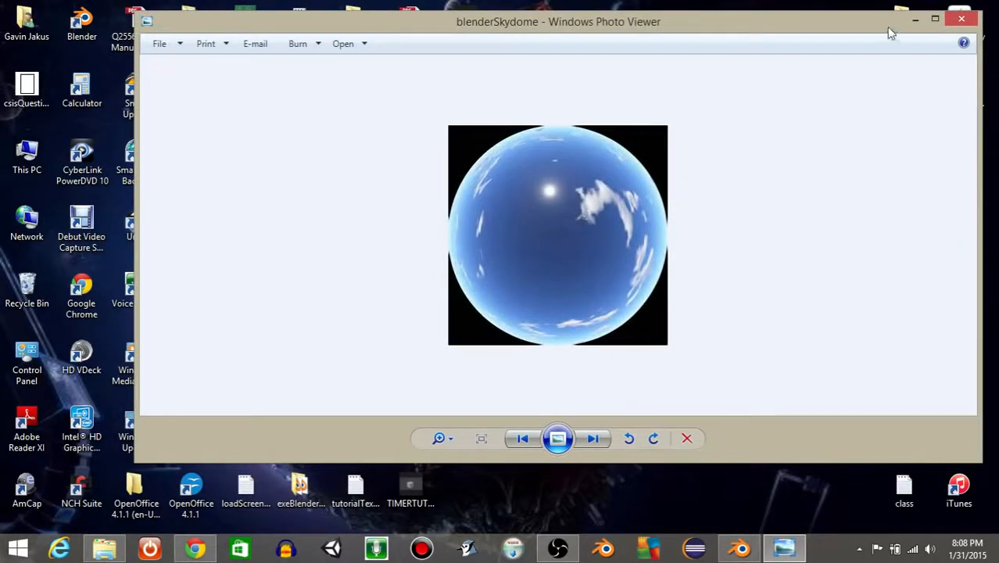
left_click(916, 19)
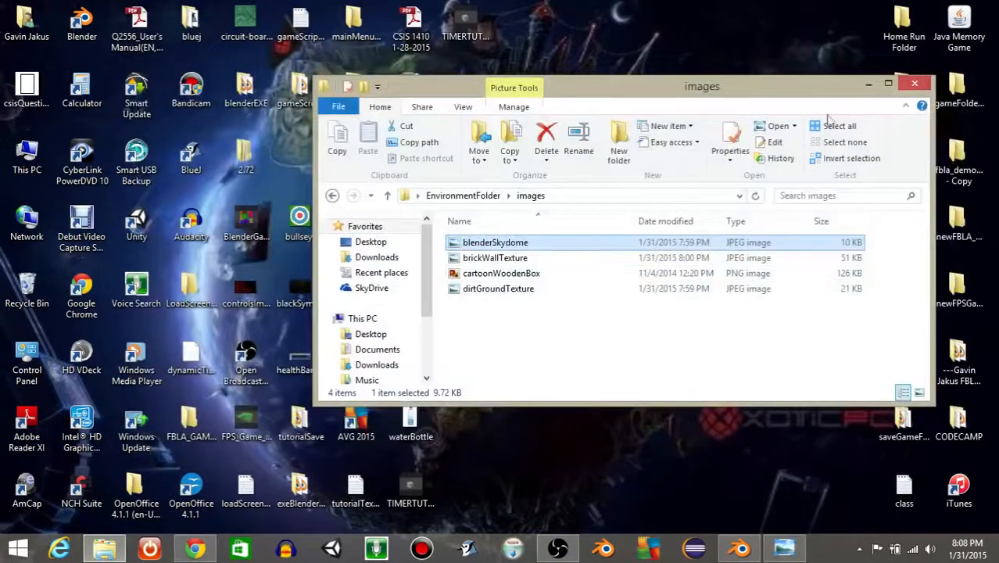
- Minimize the images folder, return to Blender, add a Surface Sphere and raise it about 13.052 units along Z
left_click(869, 82)
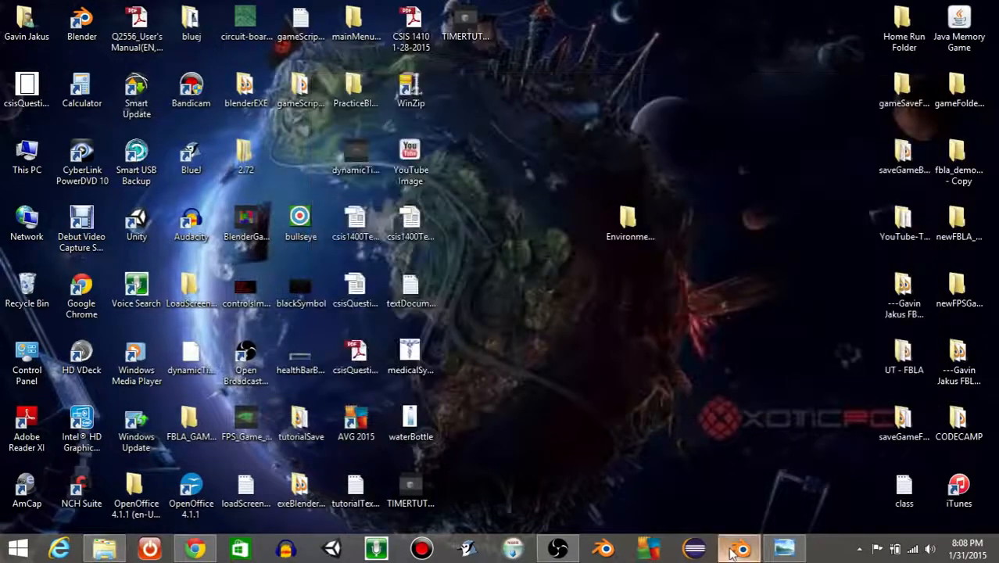
left_click(738, 549)
middle_click_drag(551, 210, 496, 275)
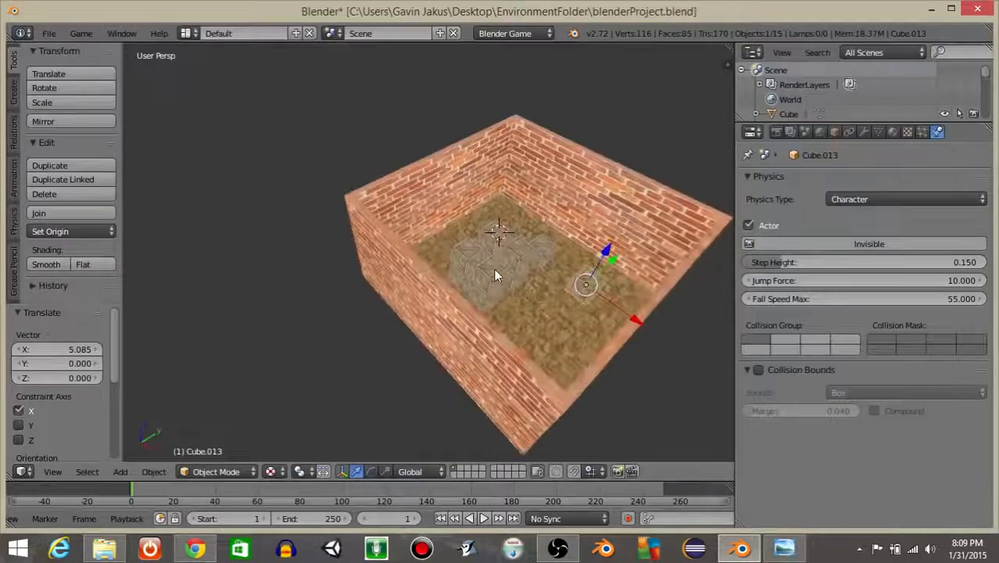
key("space")
type("add s")
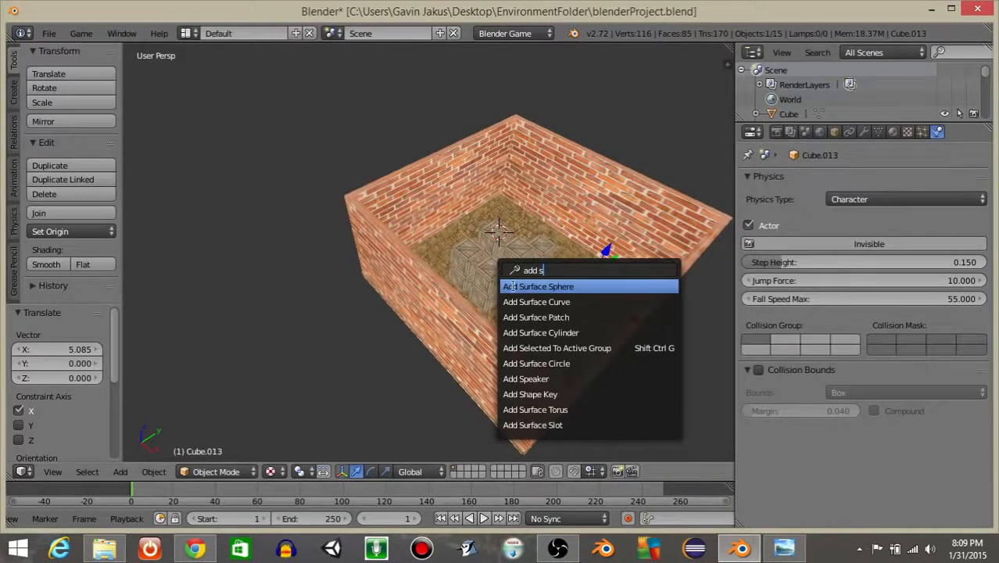
key("Return")
left_click_drag(509, 193, 517, 72)
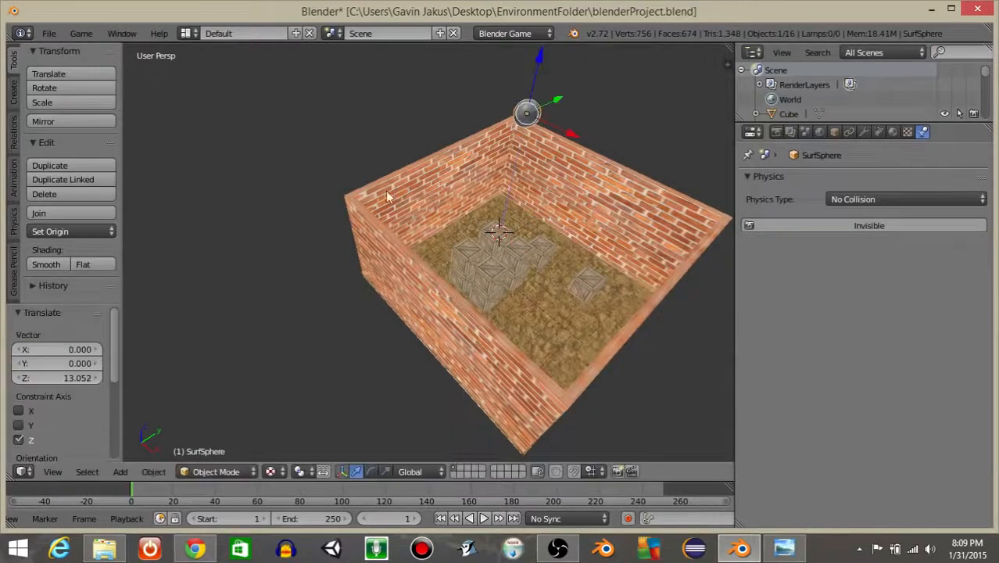
- Convert the surface sphere above the brick room into a mesh using Mesh from Curve/Meta/Surf/Text
mouse_move(386, 190)
middle_mouse_down()
mouse_move(462, 135)
mouse_move(458, 254)
mouse_move(532, 255)
middle_mouse_up()
scroll(458, 255, "up", 3)
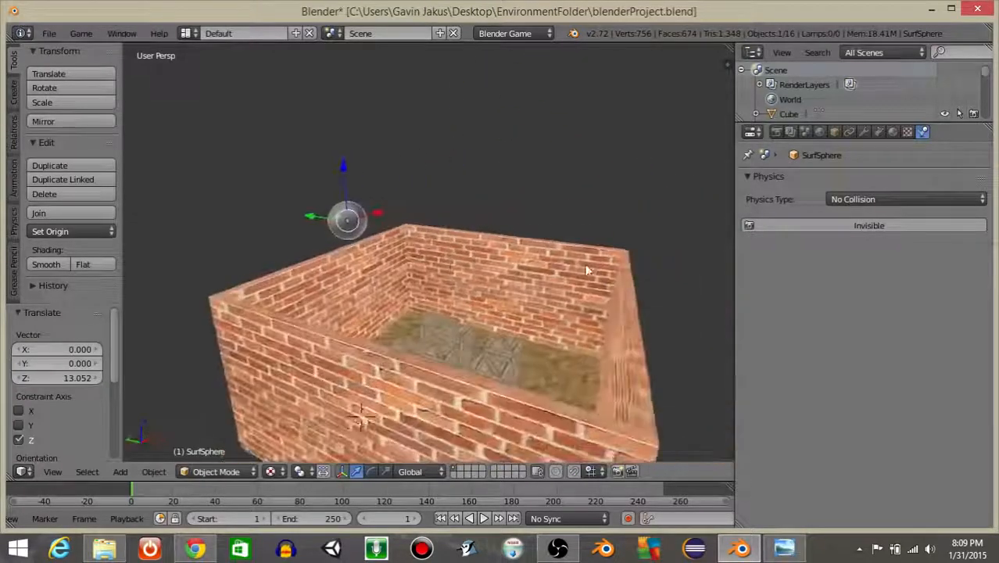
scroll(397, 275, "up", 3)
key("z")
scroll(317, 269, "down", 2)
mouse_move(314, 266)
middle_mouse_down()
mouse_move(337, 262)
mouse_move(330, 265)
middle_mouse_up()
key("KP_3")
key("KP_Decimal")
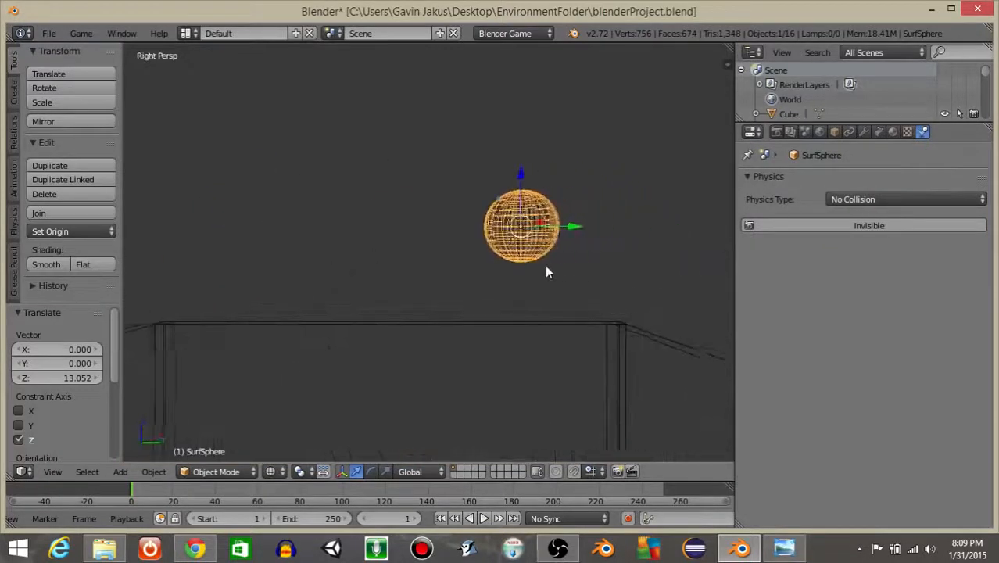
scroll(407, 313, "down", 5)
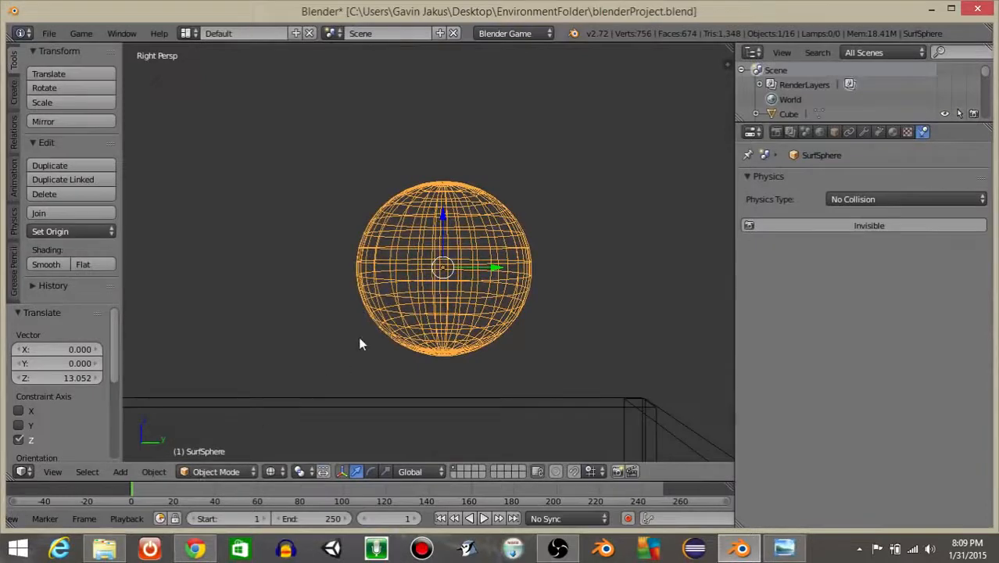
key("z")
key("alt+c")
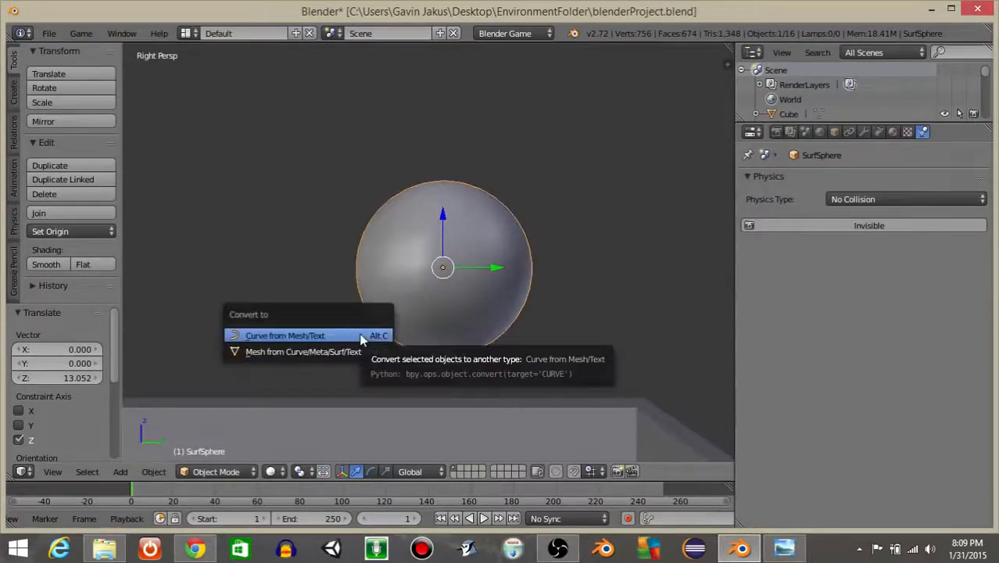
left_click(341, 351)
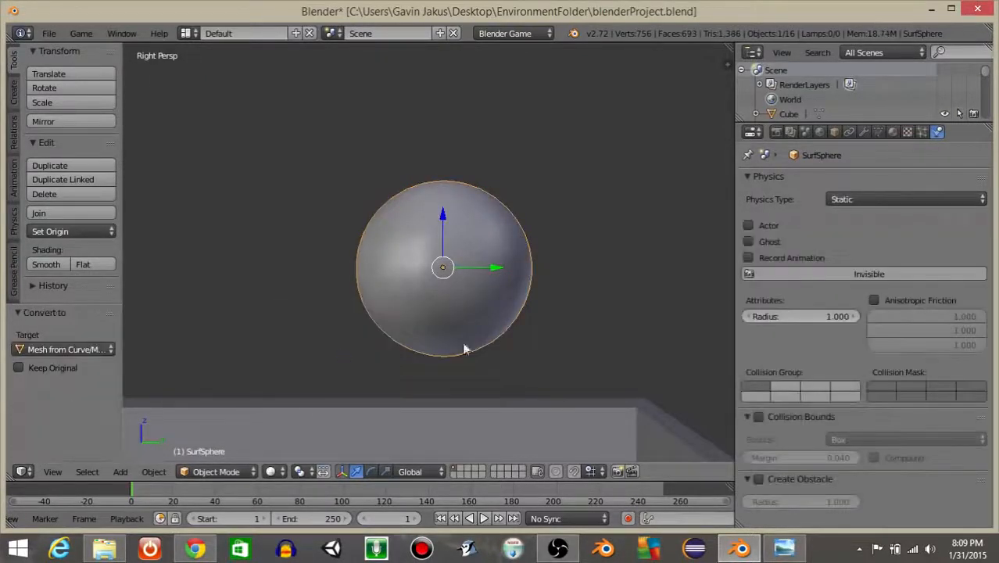
- Put the converted sphere into Edit Mode and switch to face selection
left_click(200, 474)
left_click(206, 435)
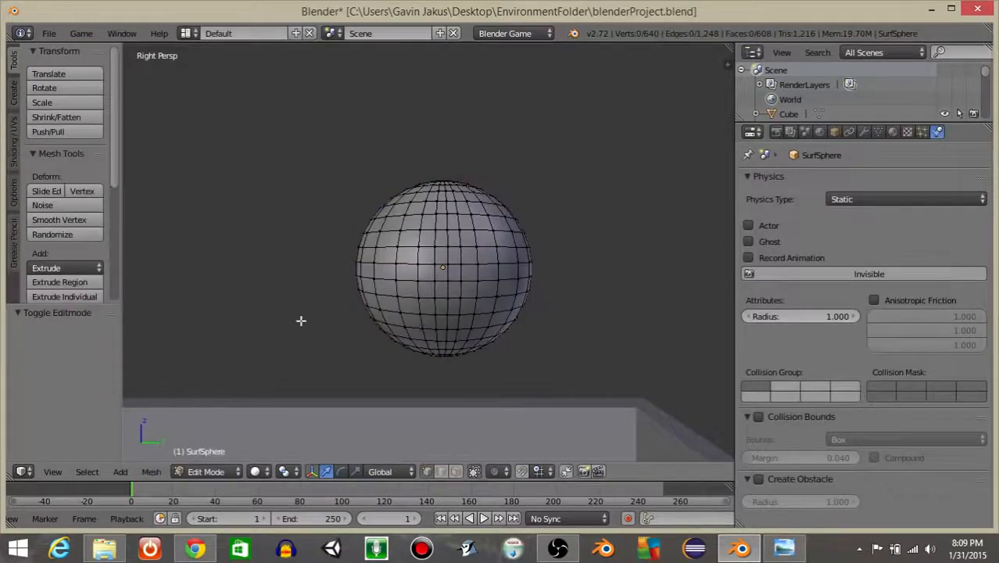
scroll(309, 314, "up", 2)
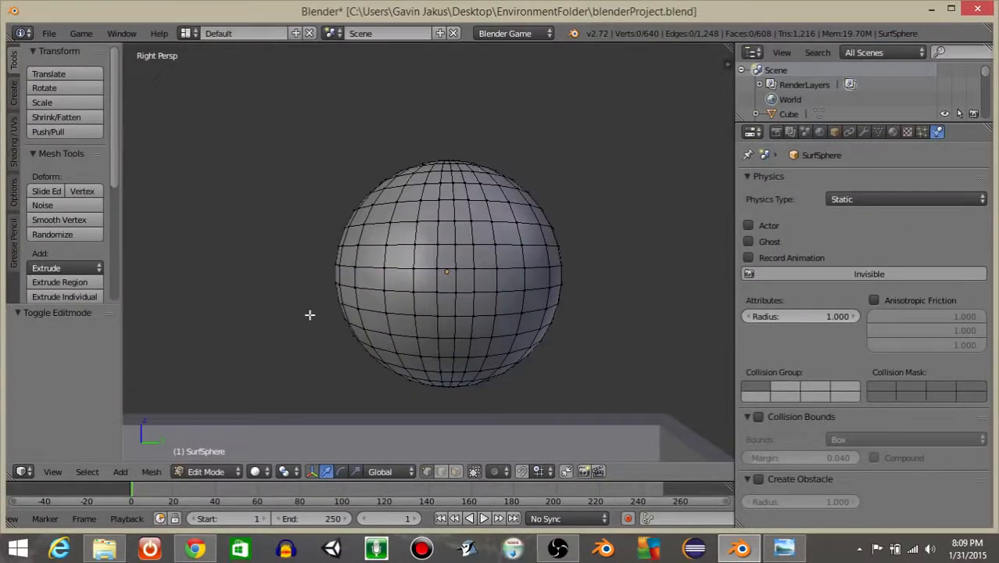
left_click(456, 470)
middle_click_drag(433, 347, 424, 318)
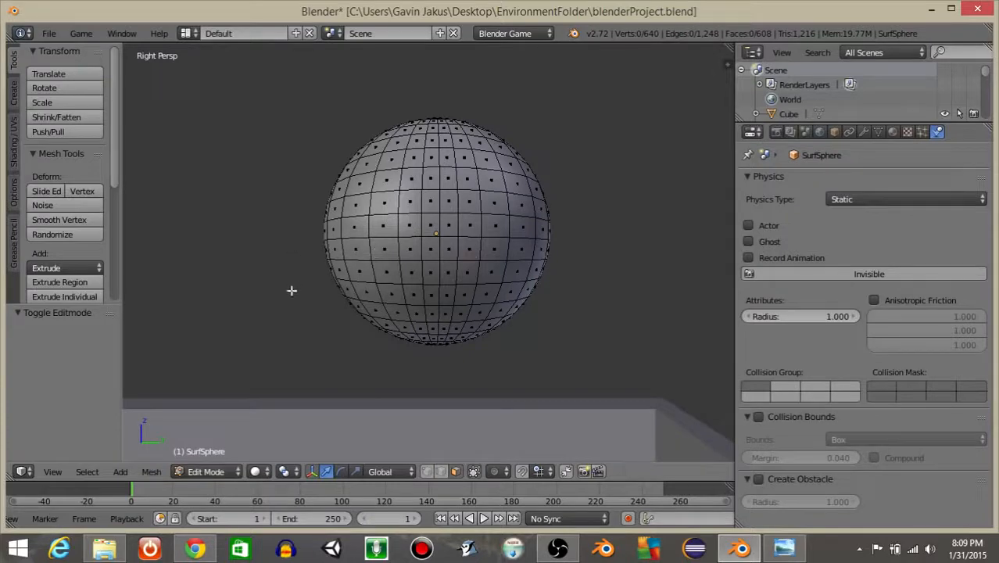
key("z")
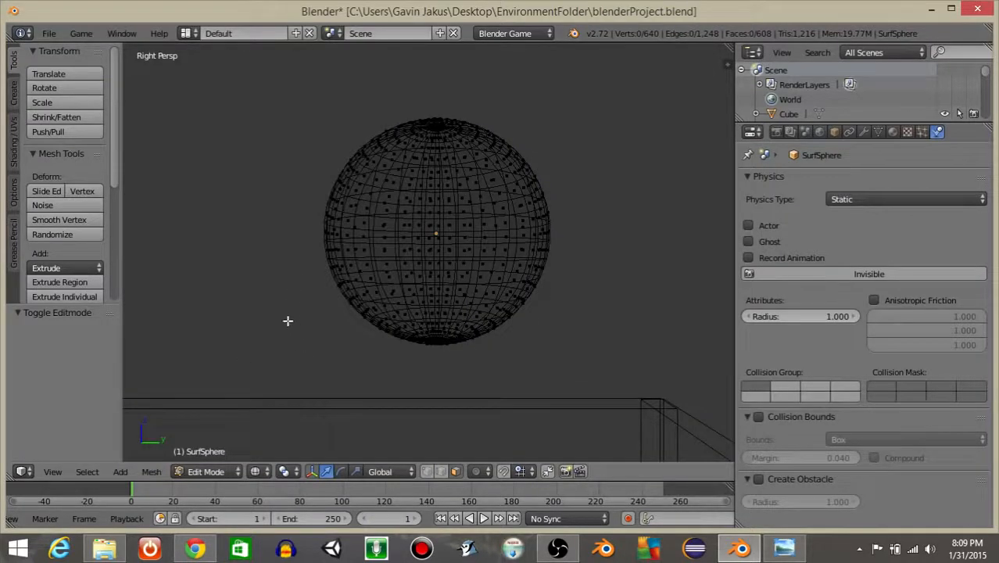
key("z")
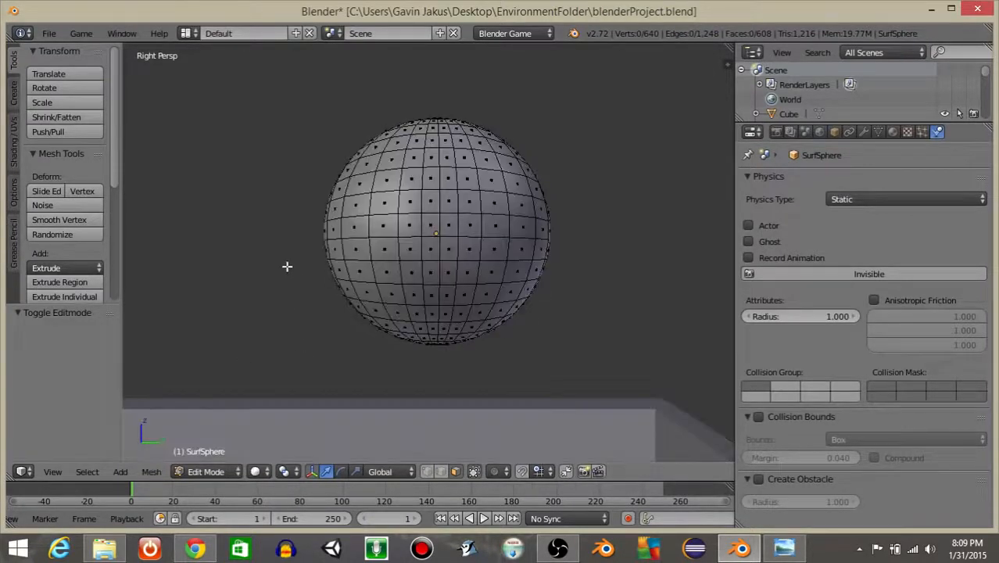
- Box-select the faces of the sphere's lower half from all around and delete them to form a dome
middle_click_drag(287, 266, 280, 259)
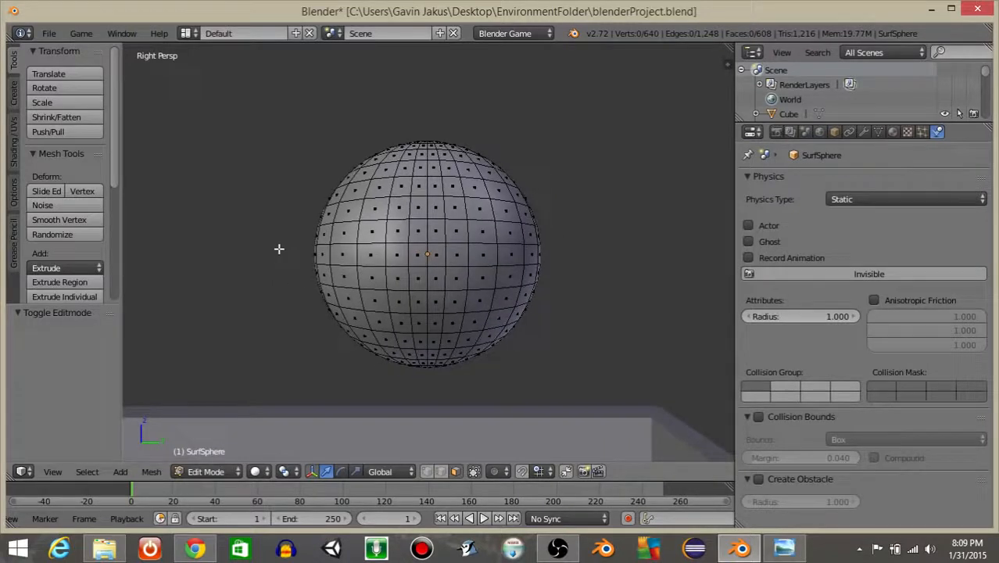
key("b")
left_click_drag(279, 248, 579, 389)
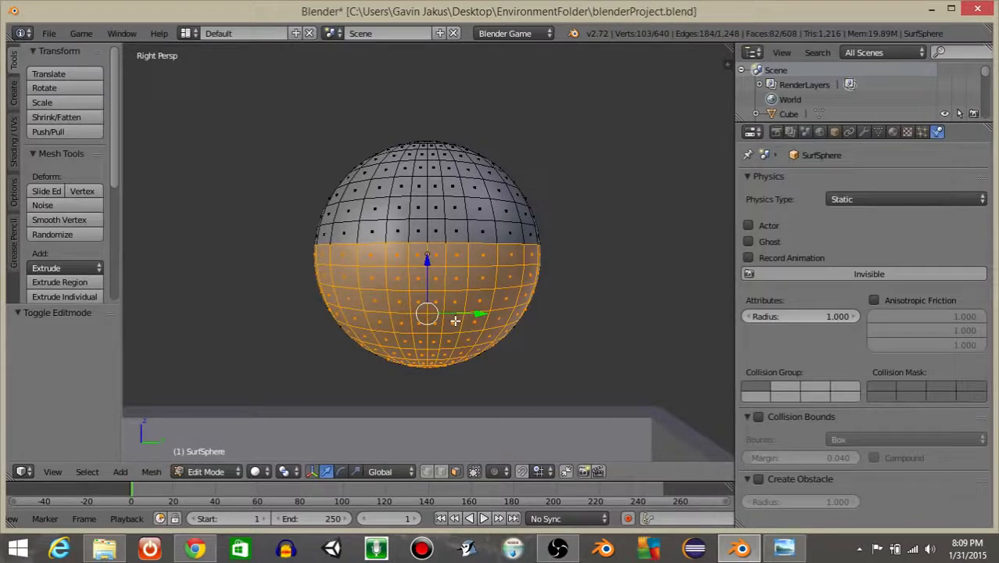
key("KP_1")
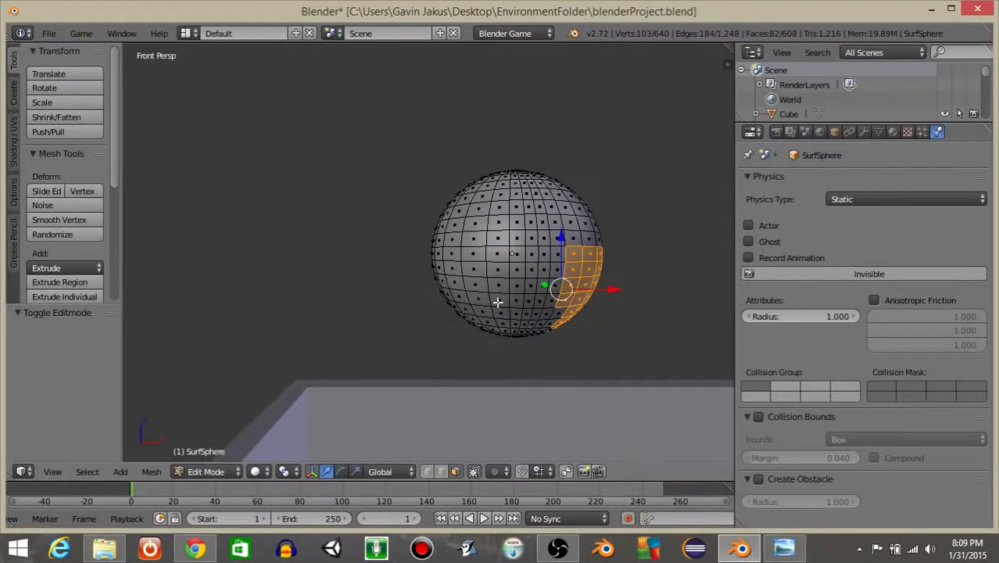
middle_click_drag(498, 303, 422, 285, "shift")
scroll(419, 284, "up", 1)
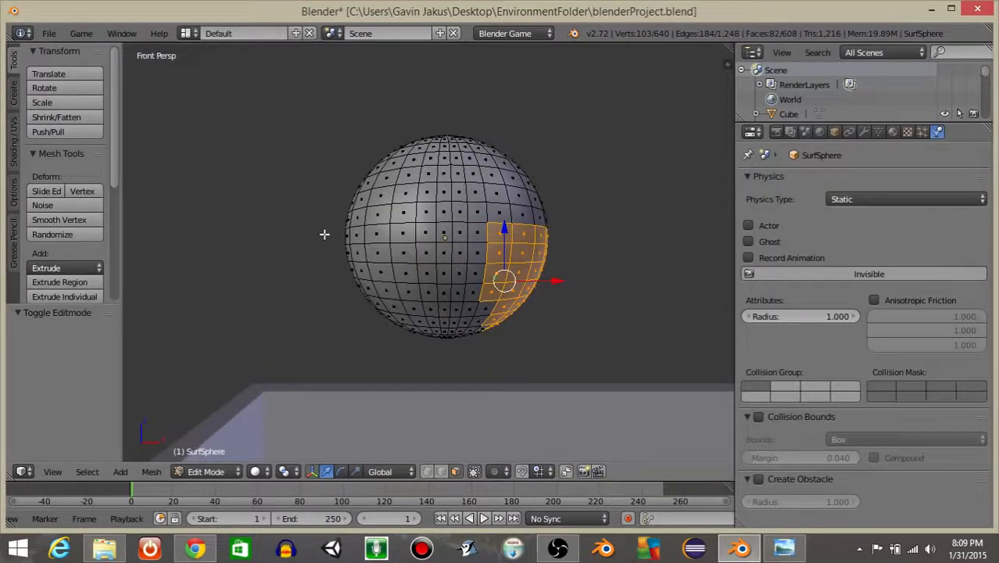
key("b")
left_click_drag(325, 234, 561, 386)
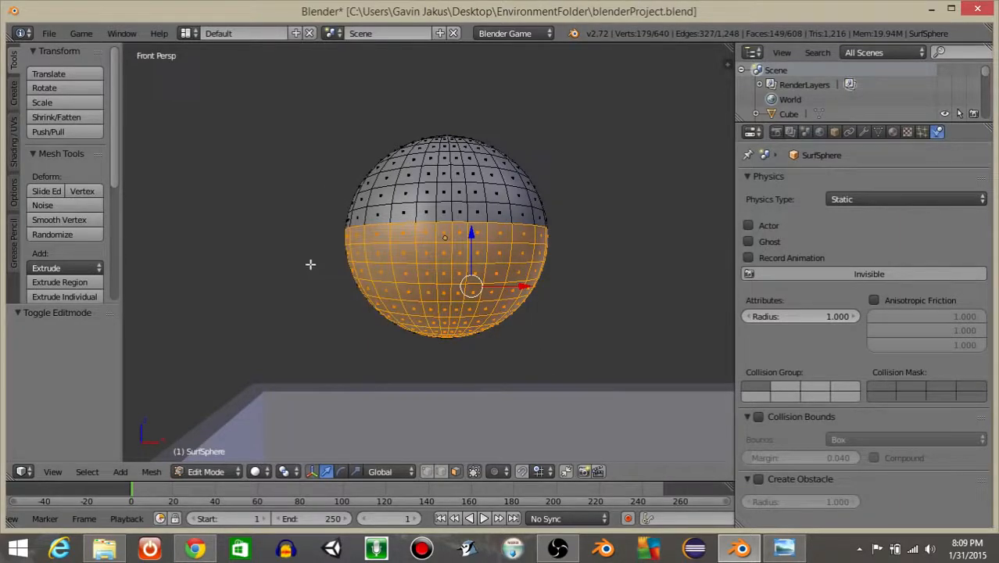
middle_click_drag(310, 264, 479, 260)
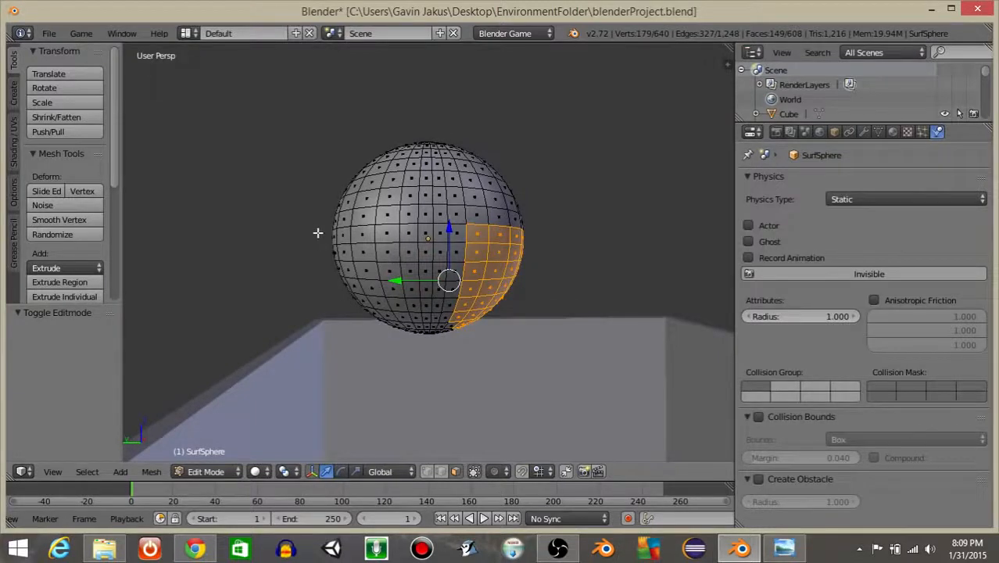
key("b")
left_click_drag(324, 237, 535, 368)
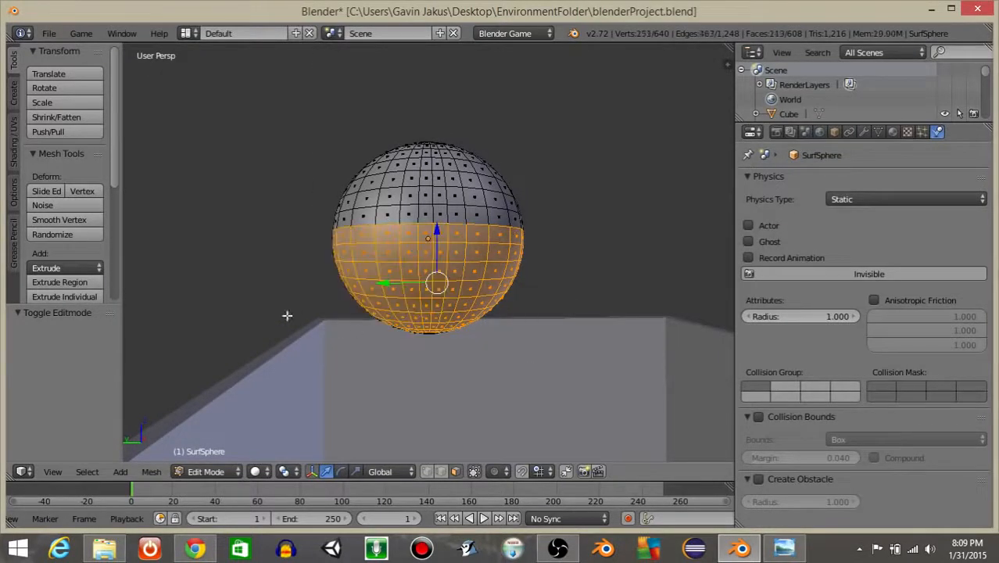
middle_click_drag(286, 315, 359, 237)
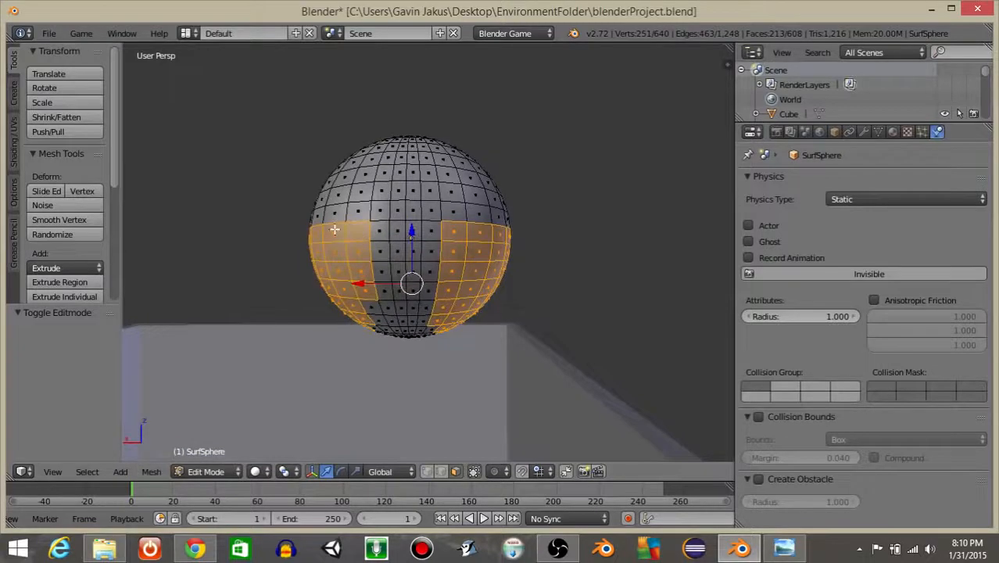
key("b")
left_click_drag(340, 228, 479, 329)
middle_click_drag(390, 339, 329, 201)
left_click_drag(372, 226, 457, 298)
scroll(396, 194, "down", 3)
middle_click_drag(396, 194, 432, 269)
scroll(446, 308, "up", 3)
key("x")
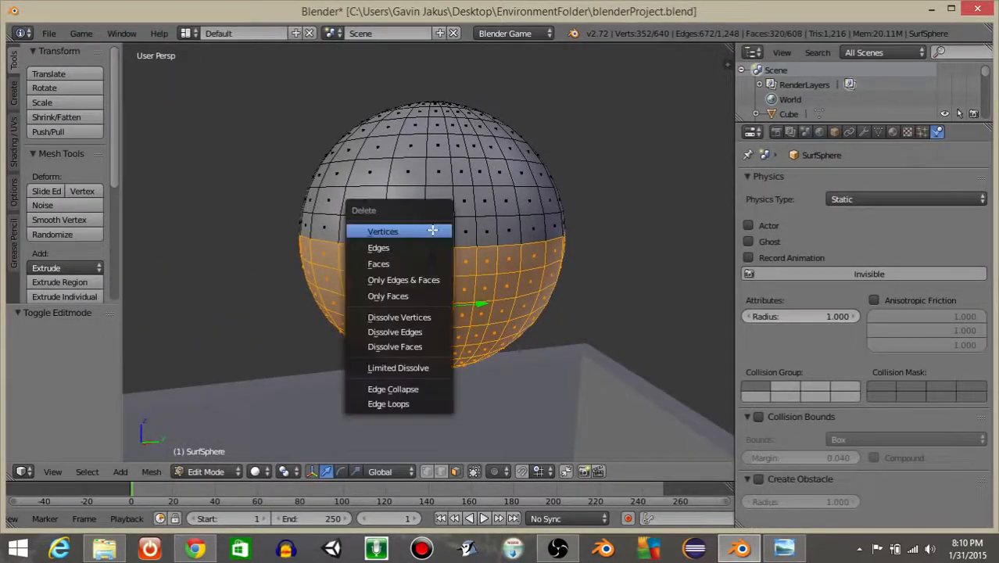
left_click(405, 264)
- Return the dome to Object Mode and split the 3D view vertically, turning the new area into a UV/Image Editor
scroll(499, 222, "down", 3)
middle_click_drag(499, 222, 367, 281)
left_click(196, 472)
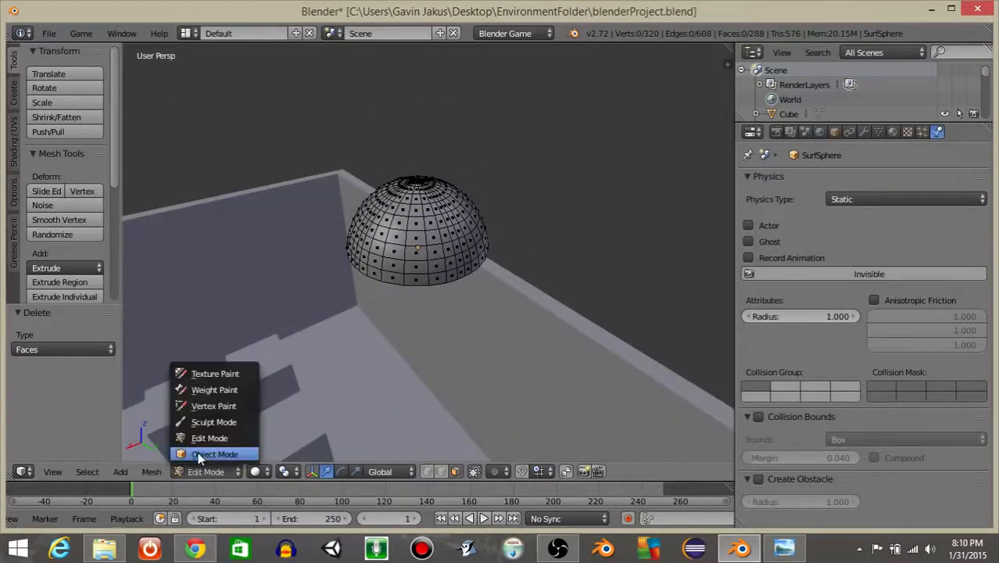
left_click(207, 454)
middle_click_drag(465, 277, 459, 311)
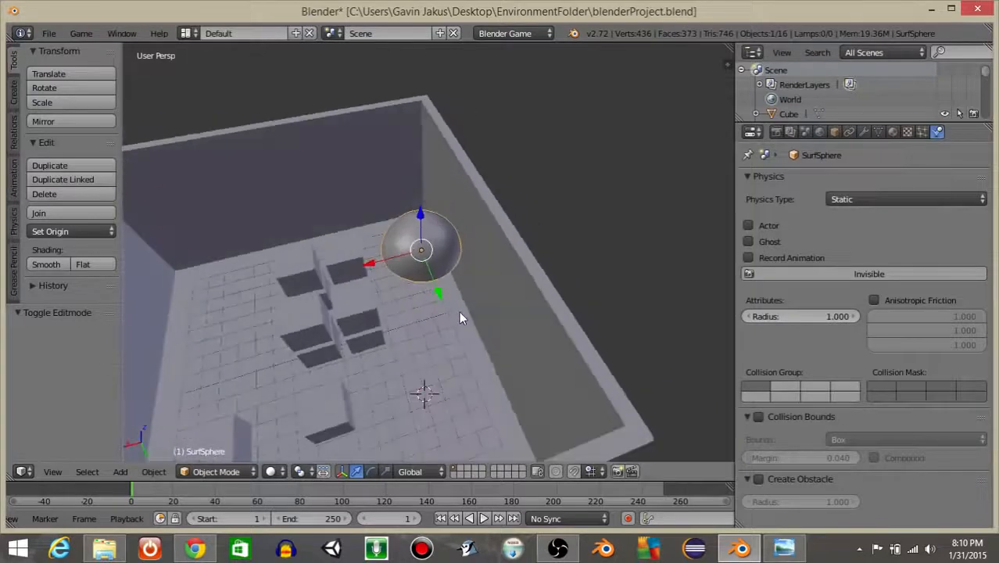
right_click(466, 481)
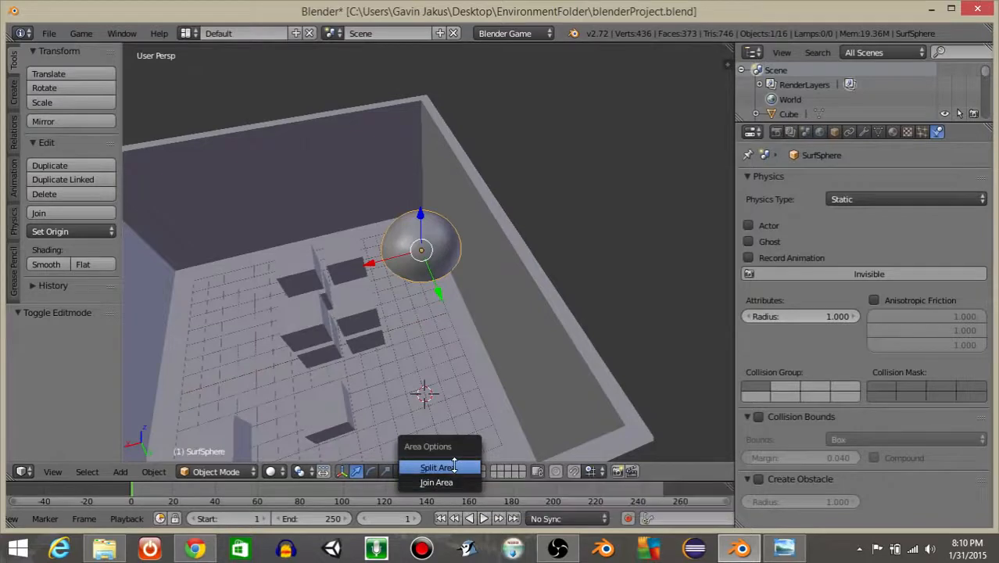
left_click(454, 466)
left_click(441, 398)
left_click(459, 471)
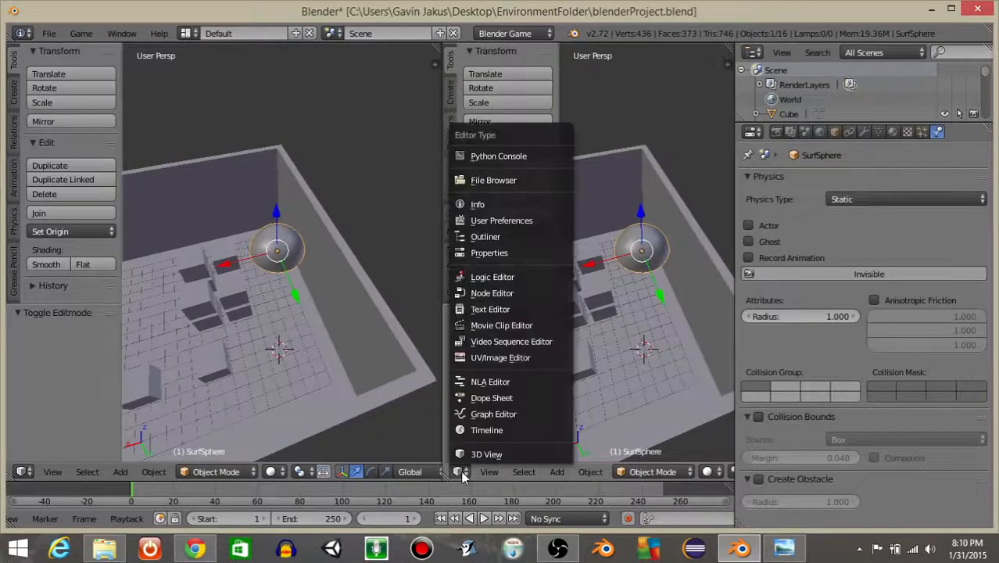
left_click(465, 364)
- Enter Edit Mode on the dome, select all of its faces and unwrap them
middle_click_drag(428, 336, 278, 387)
left_click(216, 471)
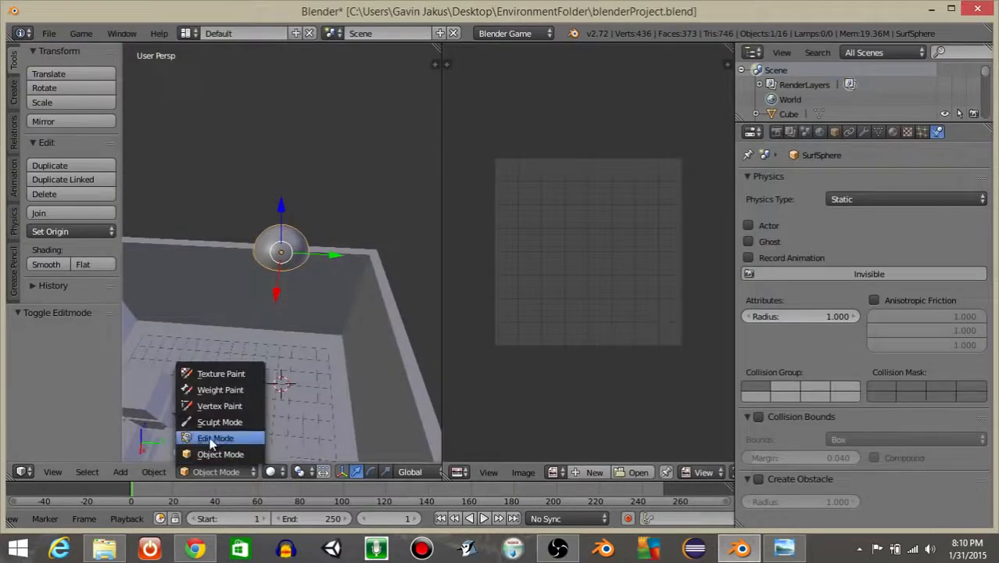
left_click(209, 437)
scroll(231, 287, "up", 4)
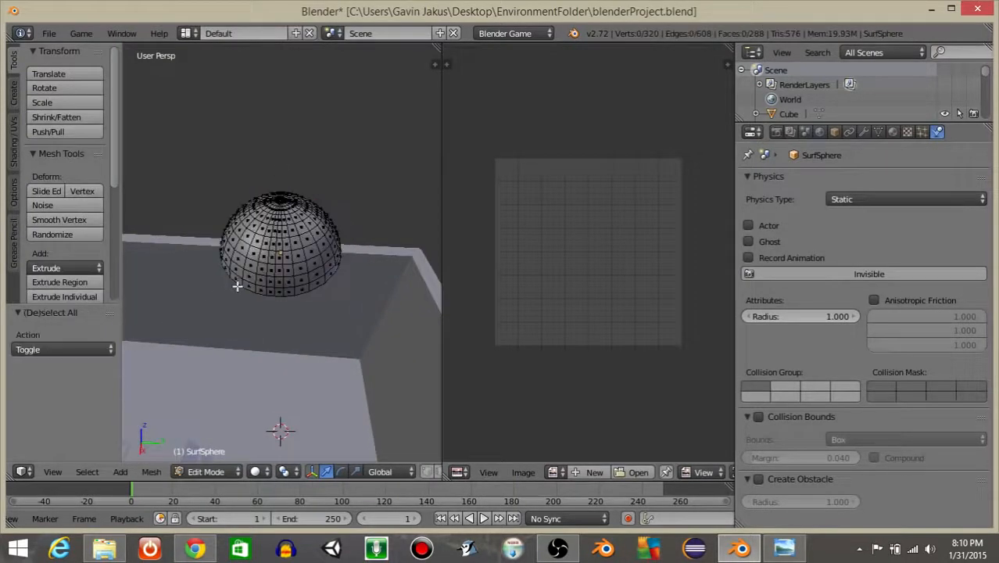
key("a")
middle_click_drag(274, 287, 335, 234)
scroll(308, 266, "up", 2)
scroll(308, 266, "down", 2)
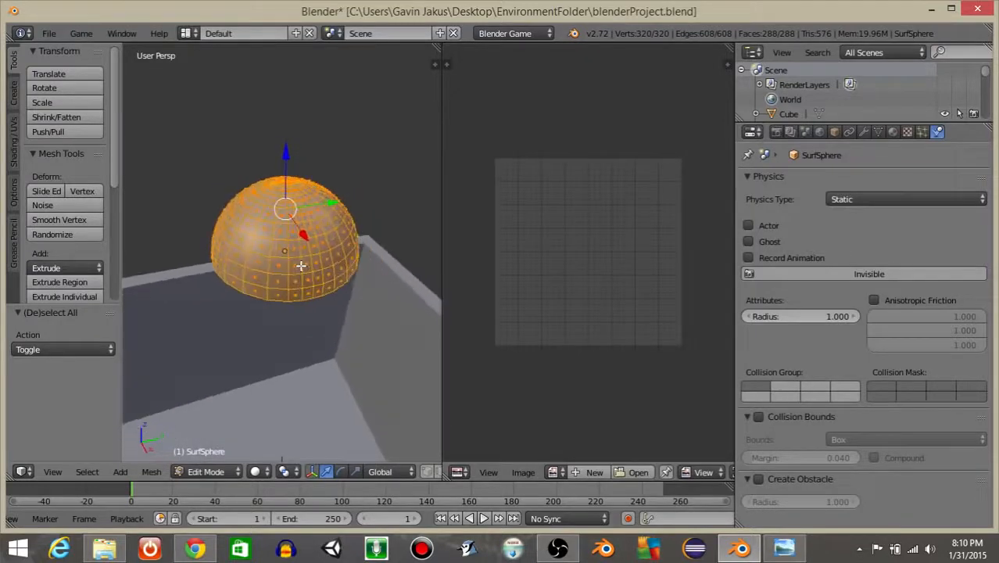
key("u")
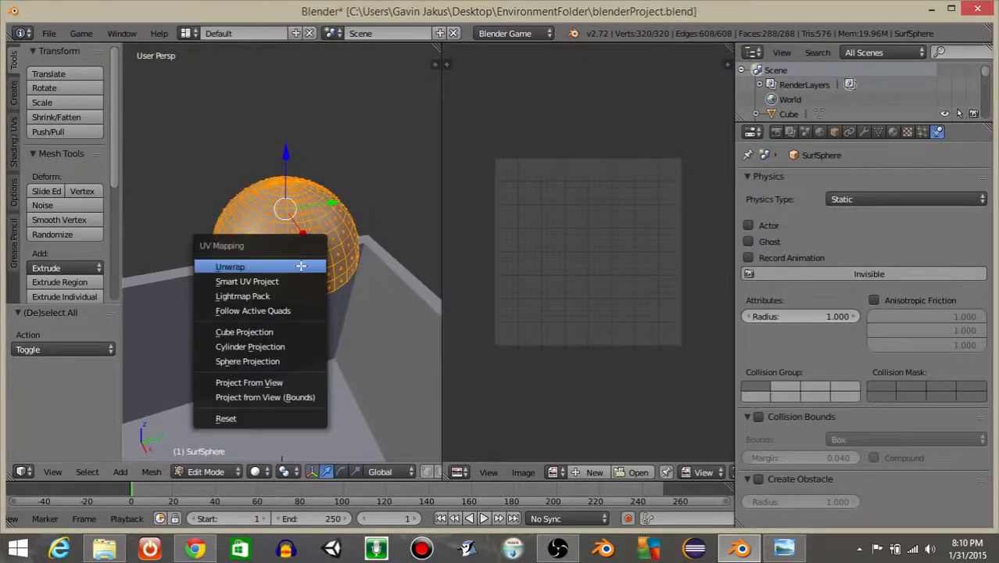
left_click(301, 265)
- Load blenderSkydome.jpg from the images folder as the image behind the dome's UV layout
left_click(557, 473)
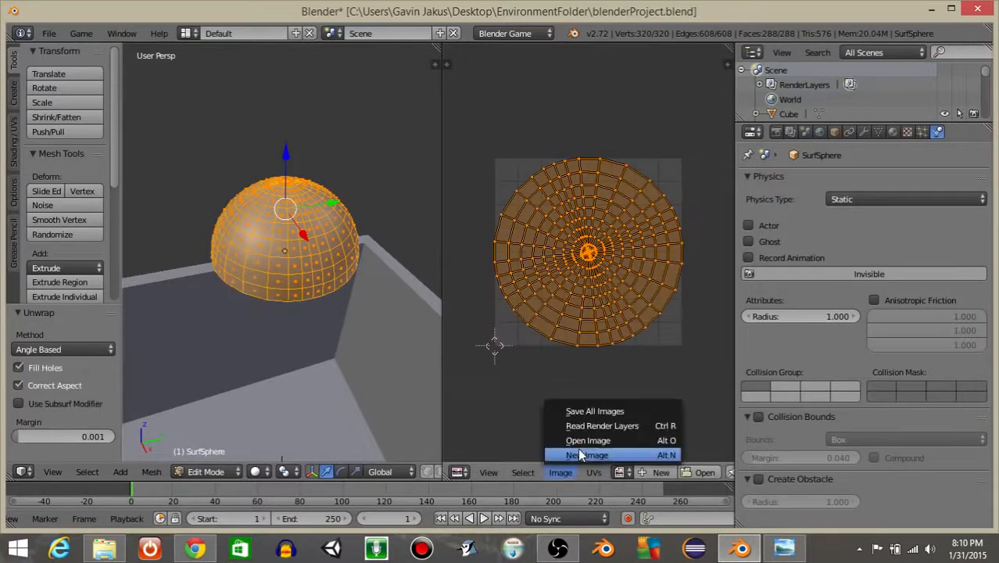
left_click(574, 437)
left_click(211, 122)
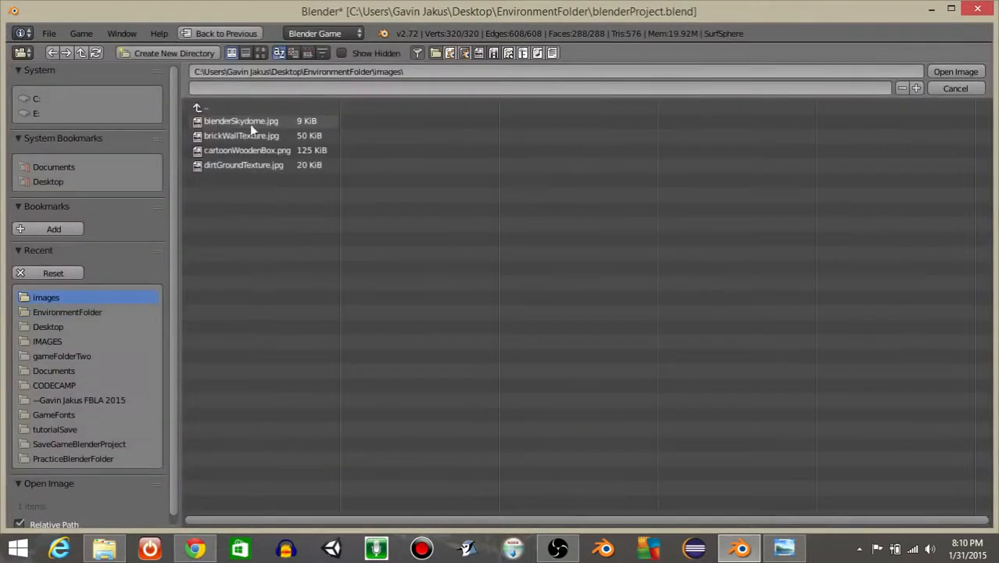
left_click(245, 122)
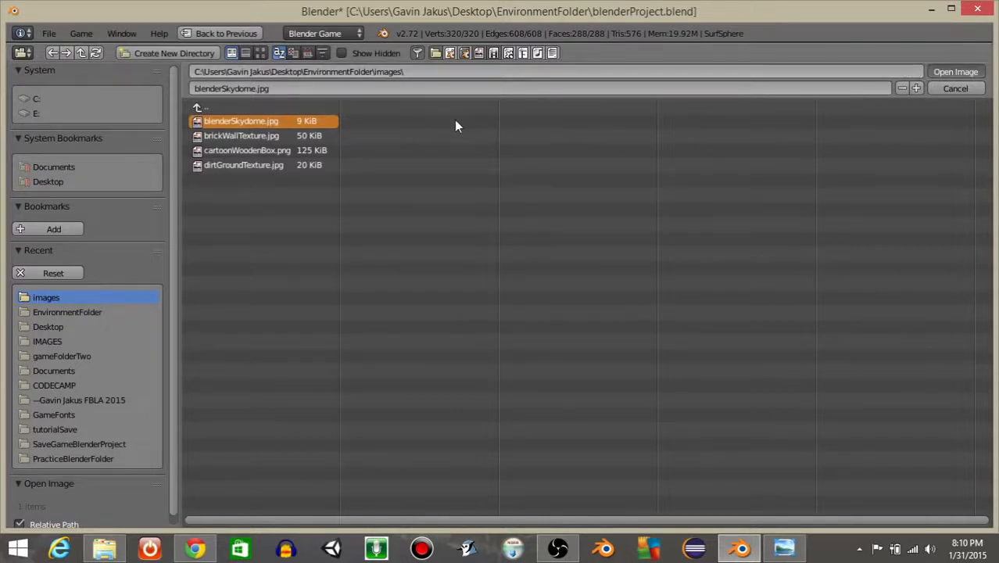
key("Return")
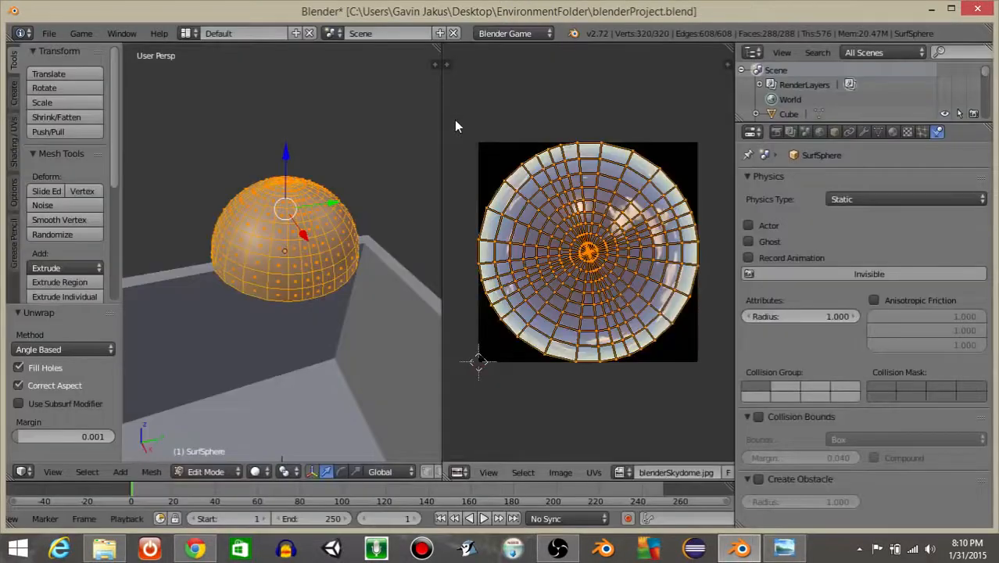
- Switch the 3D view to Texture shading and check the sky image on the dome
left_click(255, 471)
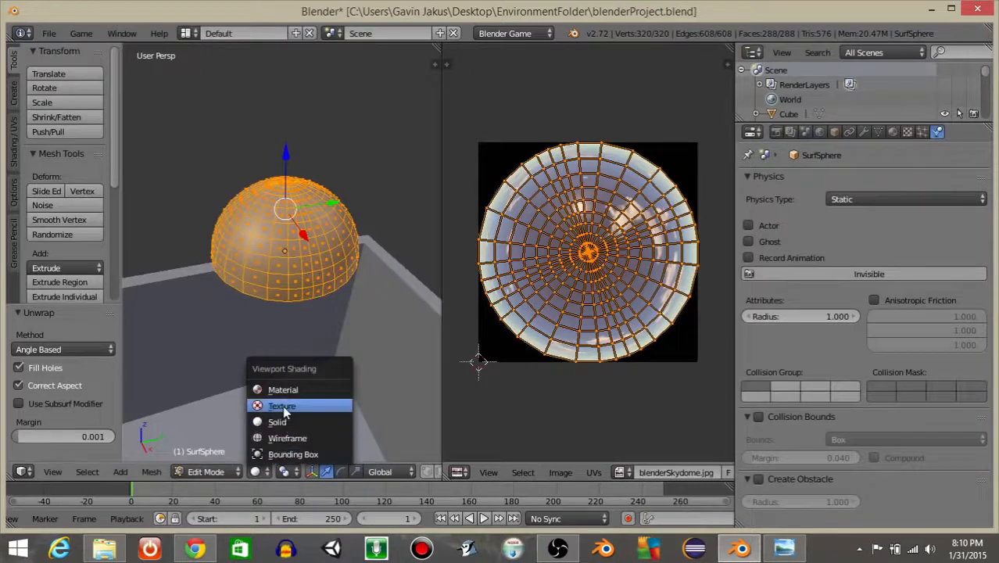
left_click(285, 410)
scroll(245, 280, "up", 4)
mouse_move(286, 225)
middle_mouse_down()
mouse_move(268, 270)
mouse_move(361, 175)
mouse_move(364, 160)
mouse_move(318, 154)
mouse_move(322, 137)
middle_mouse_up()
scroll(267, 269, "down", 4)
scroll(264, 232, "up", 4)
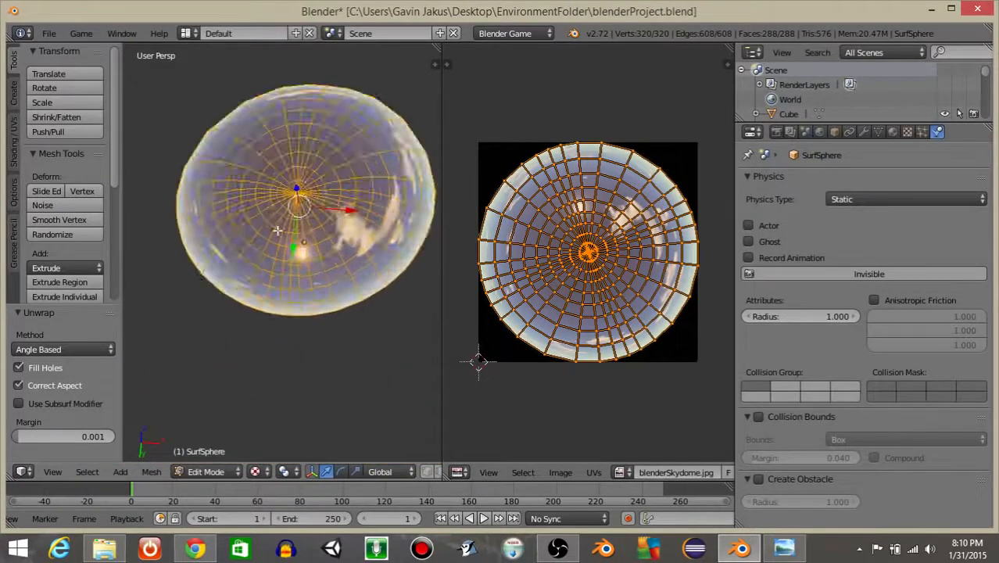
- Return the dome to Object Mode and inspect its sky texture from above and from the side
left_click(207, 471)
left_click(215, 454)
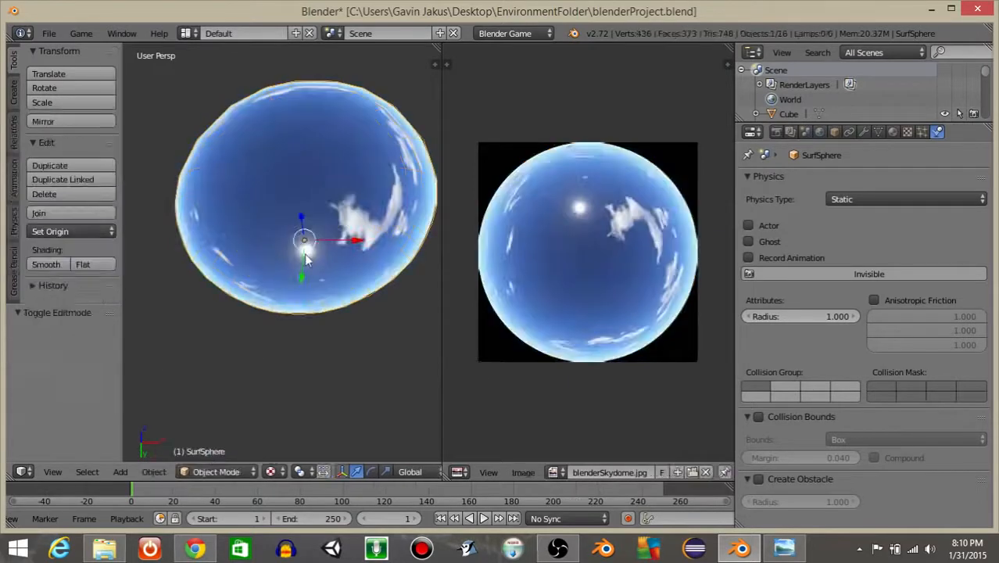
middle_click_drag(305, 259, 275, 238)
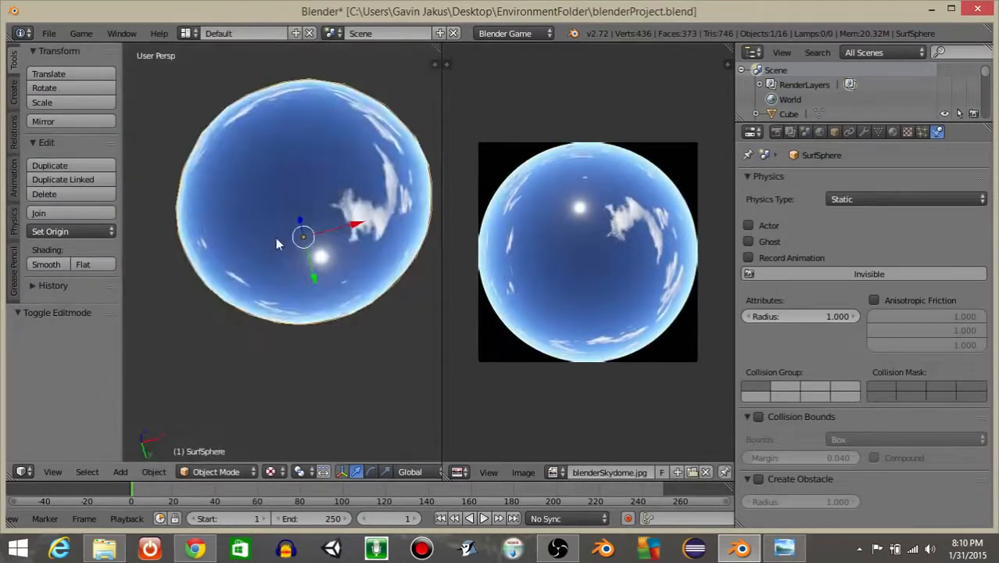
scroll(277, 237, "down", 2)
middle_click_drag(324, 213, 319, 337)
scroll(295, 220, "down", 1)
middle_click_drag(272, 265, 247, 294)
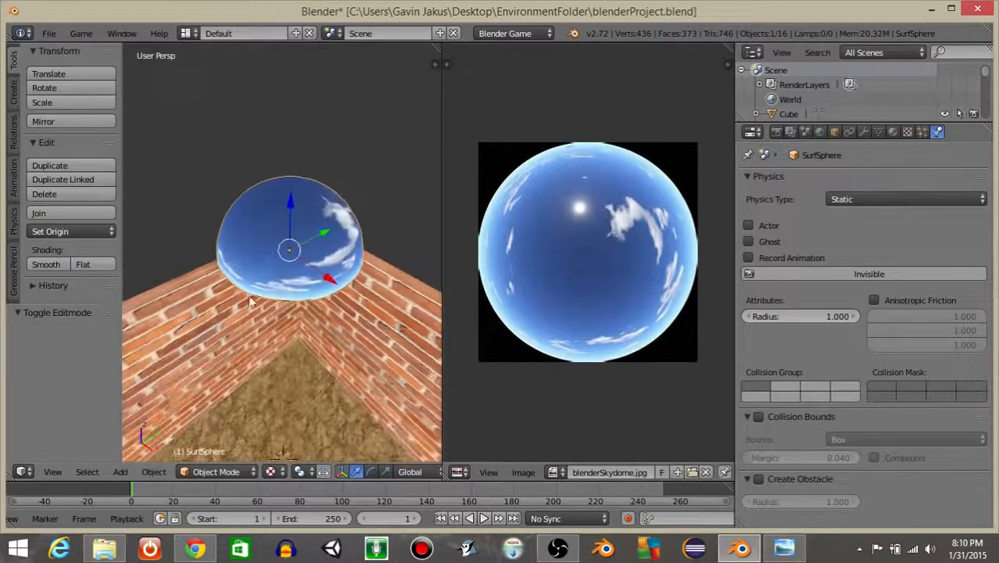
- Enter Edit Mode on the dome and flip the normals of all its faces
left_click(209, 473)
left_click(200, 438)
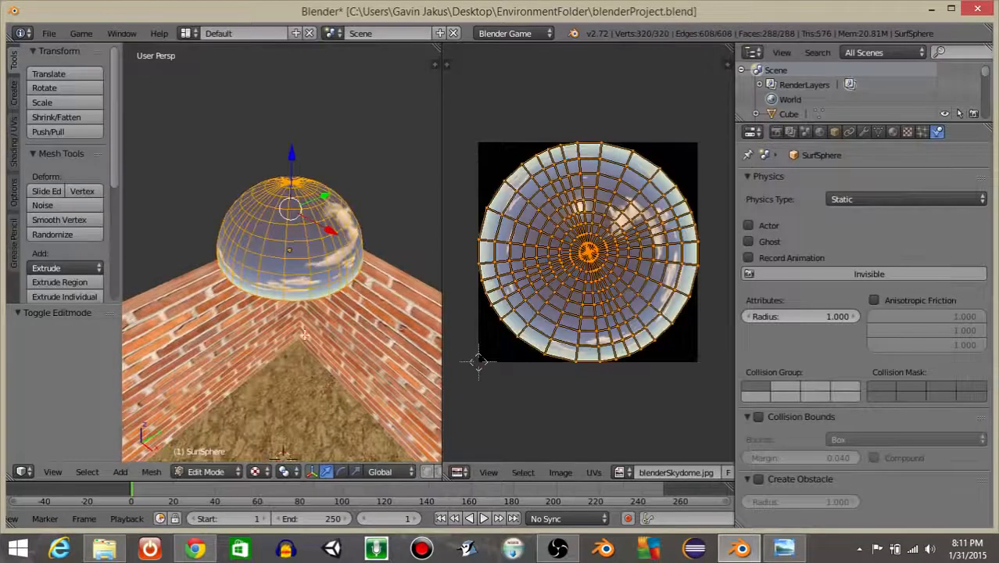
scroll(314, 374, "up", 1)
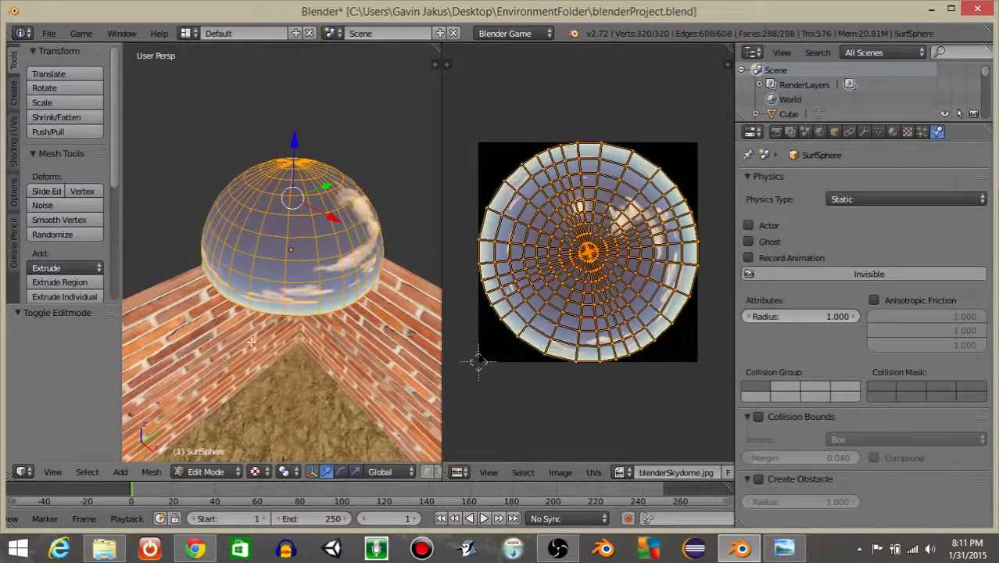
left_click(150, 472)
mouse_move(174, 239)
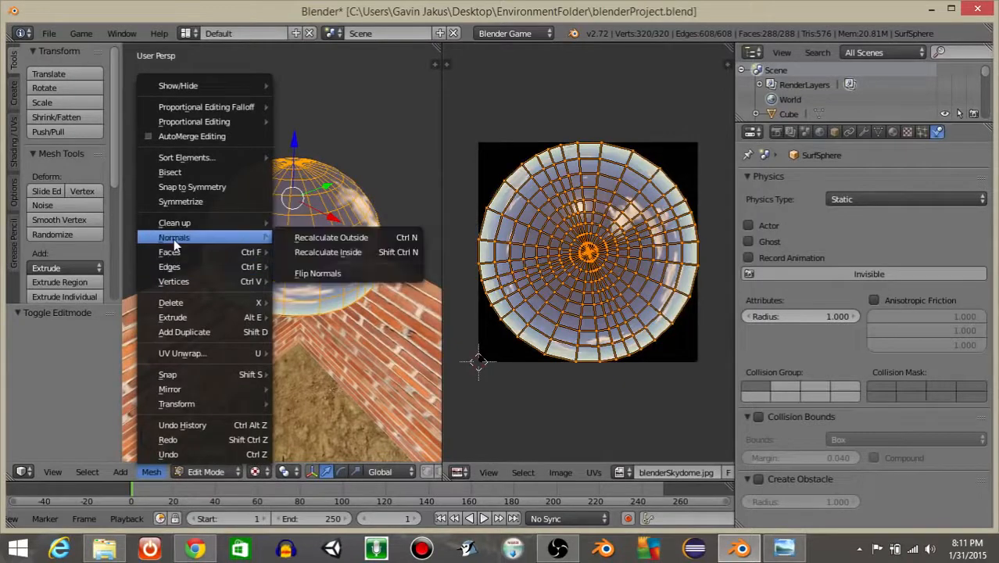
left_click(314, 273)
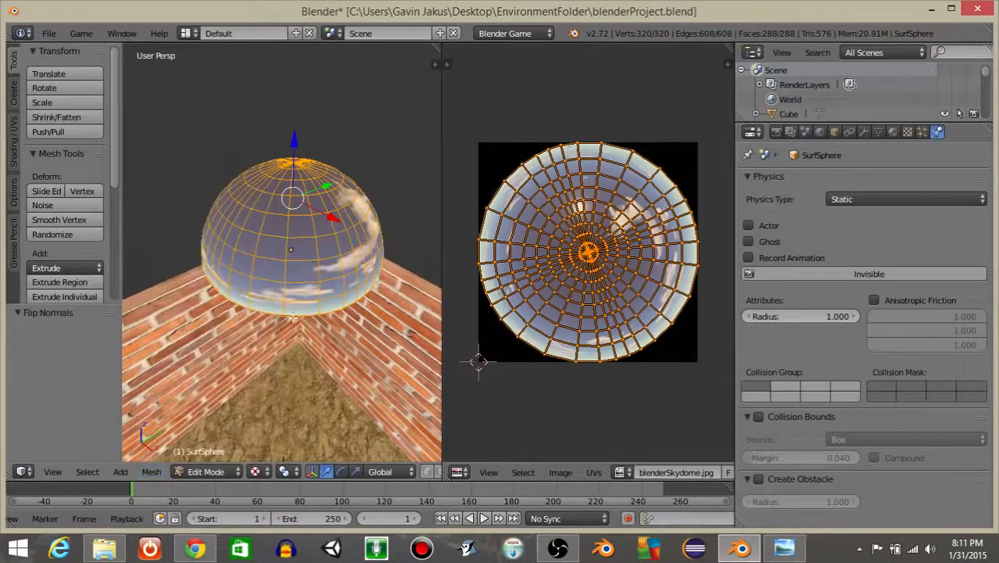
middle_click_drag(314, 273, 314, 228)
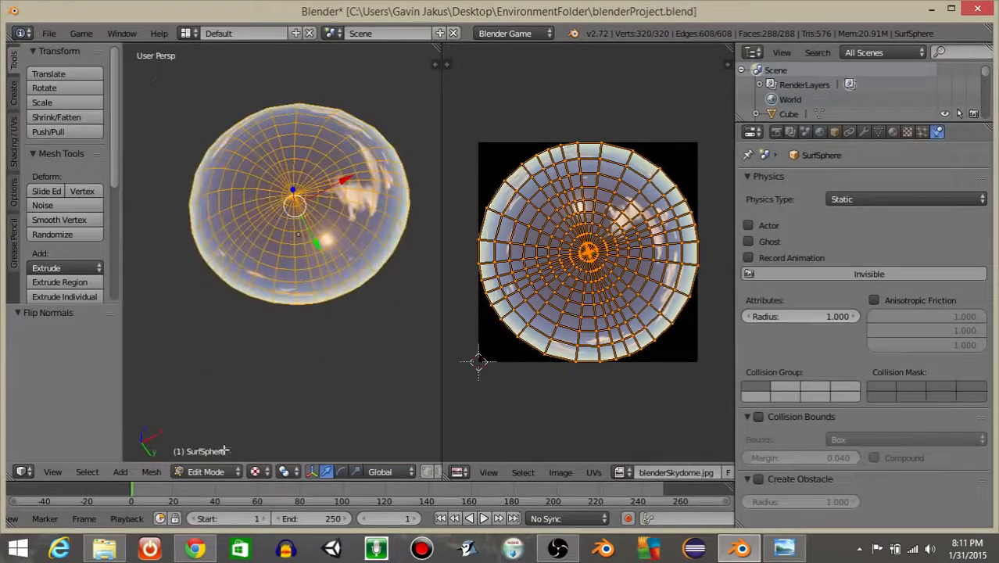
- Return the dome to Object Mode, test-run the game briefly and stop it
left_click(208, 471)
left_click(222, 454)
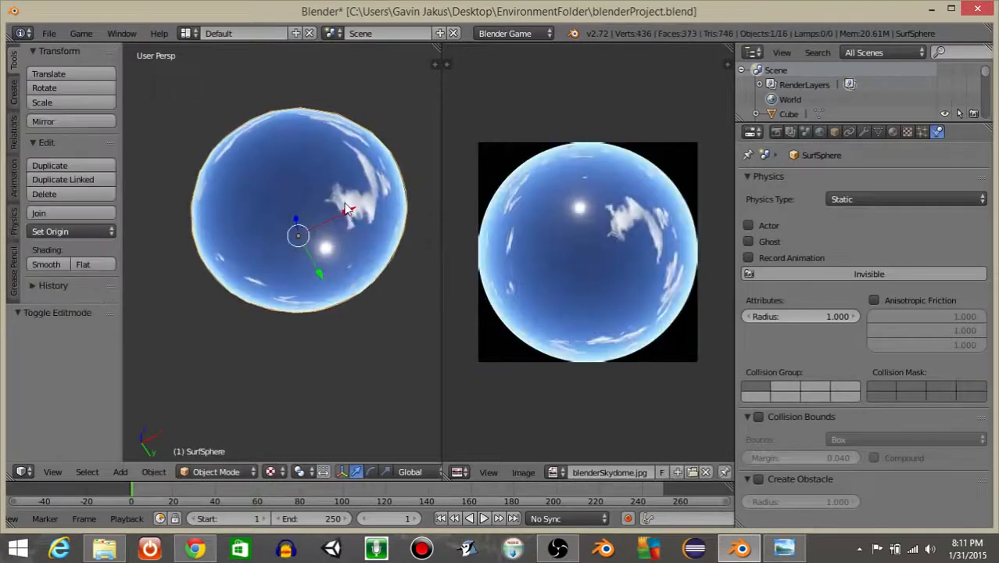
key("p")
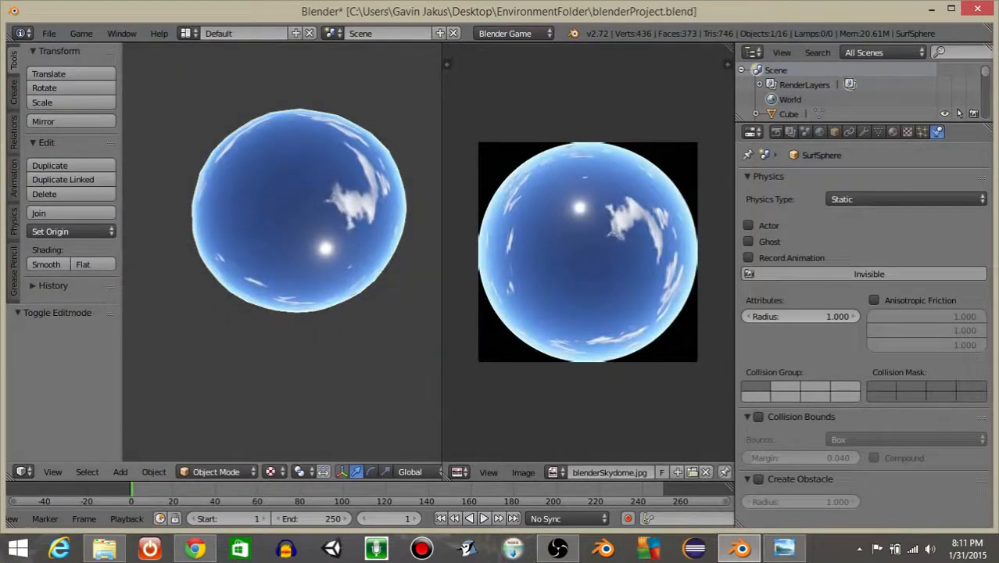
key("Escape")
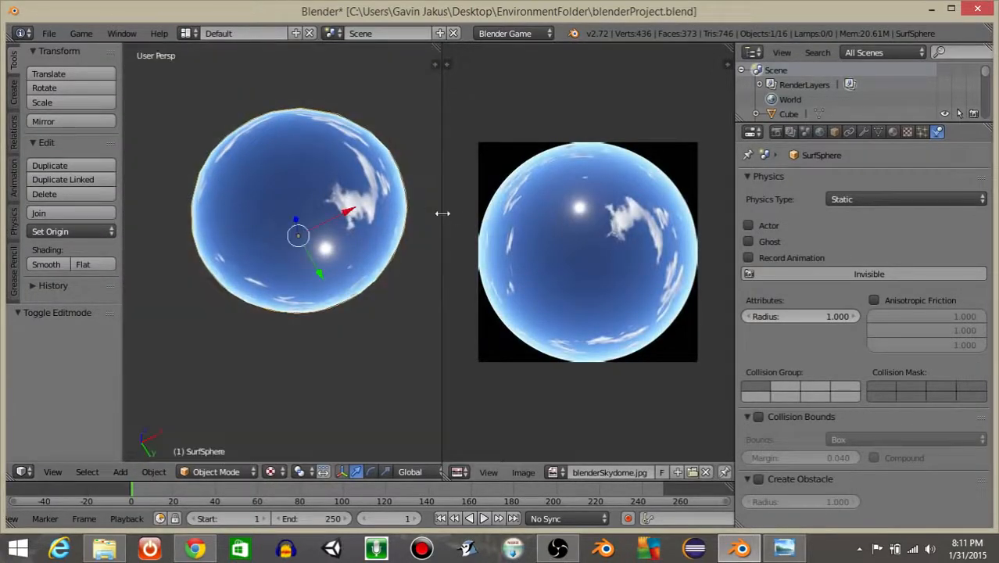
- Join the UV/Image Editor area into the 3D view so that only the 3D view remains
right_click(440, 216)
left_click(442, 224)
left_click(531, 214)
- Scale the dome up by a factor of 10
scroll(500, 209, "down", 5)
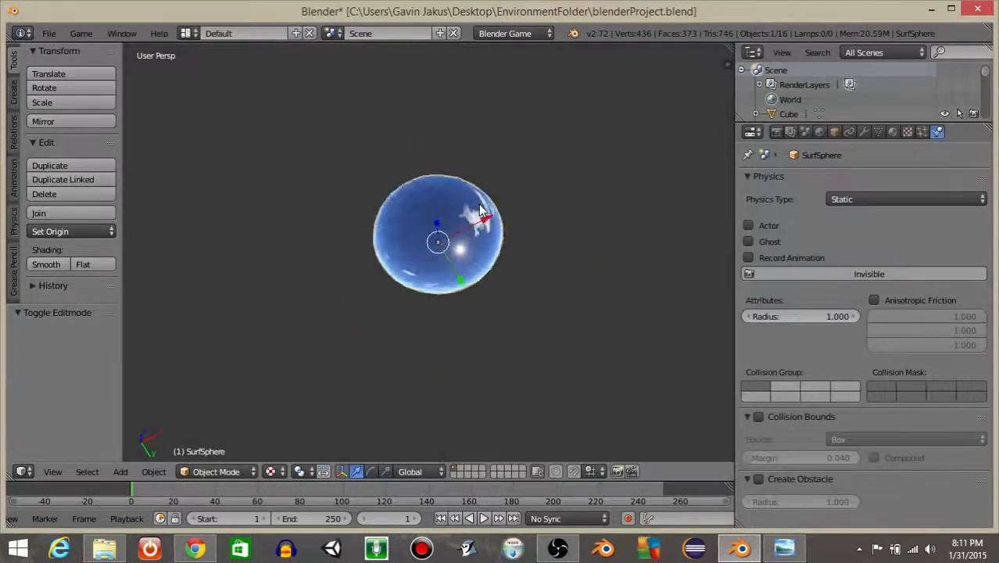
middle_click_drag(468, 181, 427, 297)
scroll(451, 271, "down", 4)
scroll(445, 294, "down", 3)
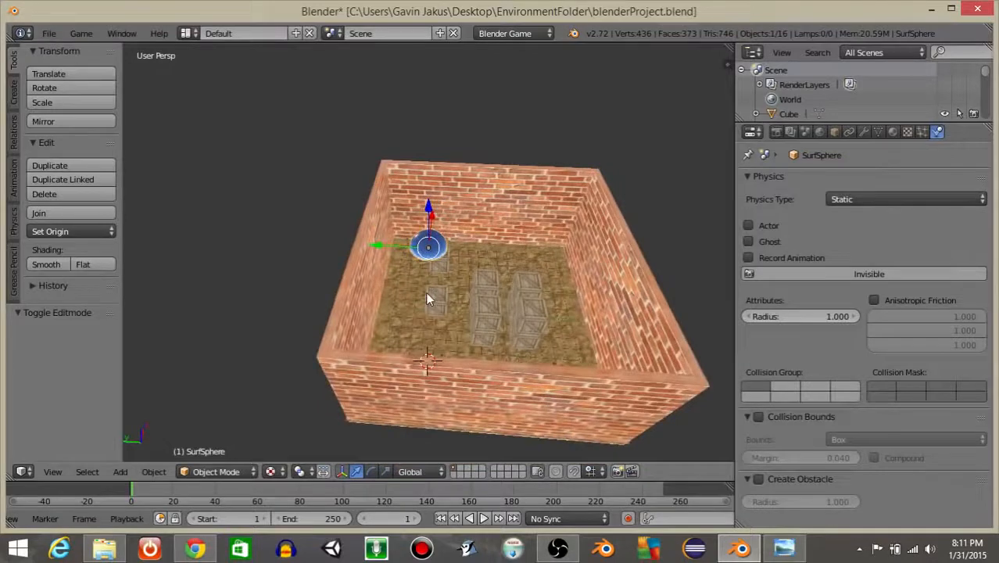
key("s")
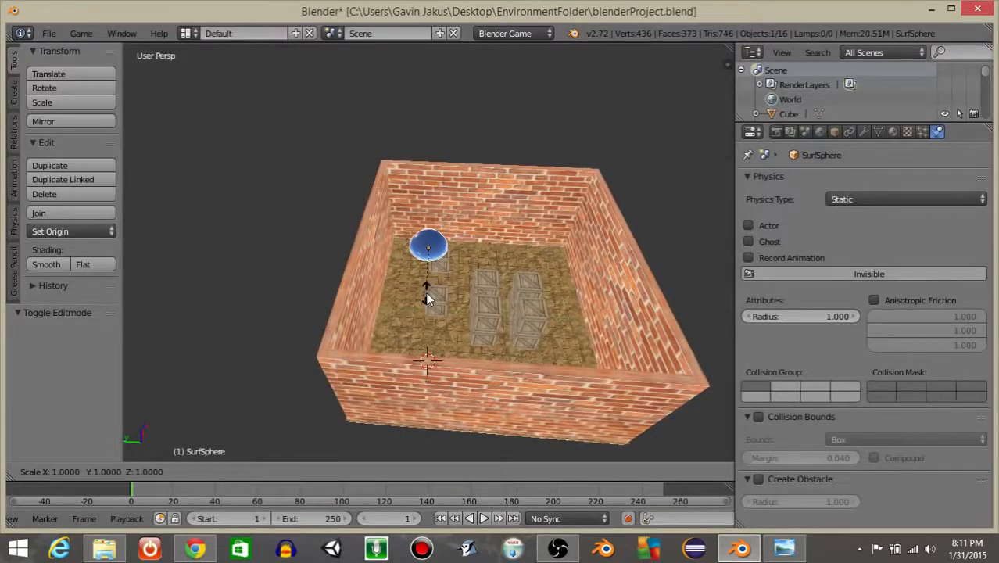
type("10")
key("Return")
- In top view, move the dome down along Y and about 4.04 along X to centre it over the walled room
middle_click_drag(428, 293, 414, 336)
key("KP_7")
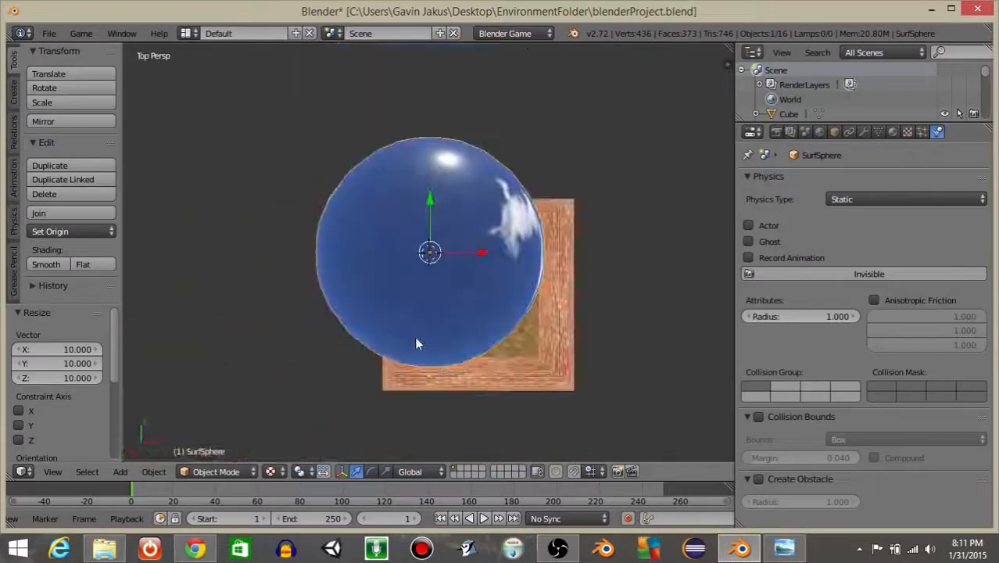
left_click_drag(429, 198, 432, 244)
left_click_drag(488, 294, 530, 308)
- Scale the dome by a further factor of 2 and lower it about 8.05 along Z over the room
type("s2")
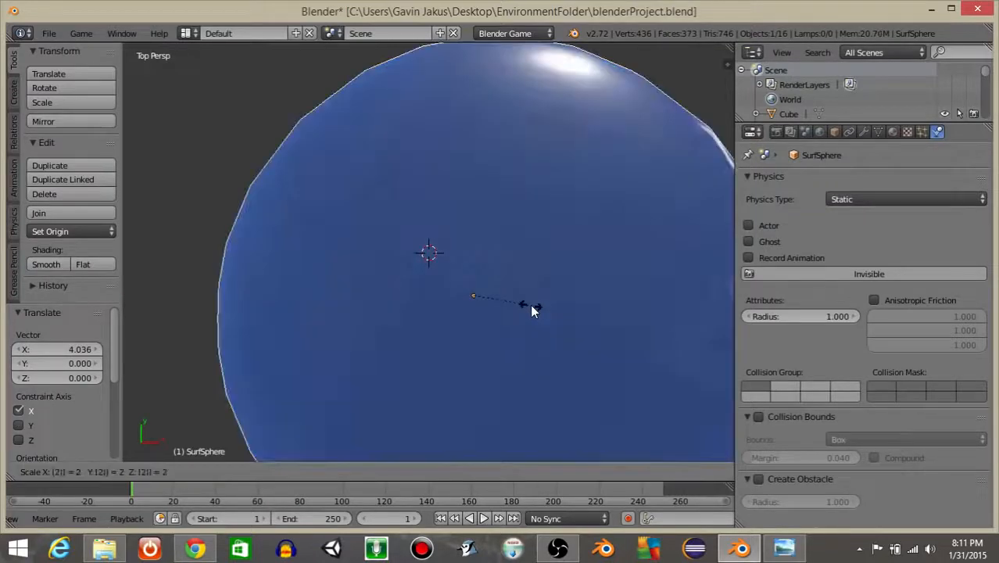
key("Return")
middle_click_drag(531, 310, 500, 187)
left_click_drag(500, 187, 522, 319)
- Switch the 3D view to wireframe shading and check how the dome encloses the brick room and crates
middle_click_drag(522, 319, 369, 275)
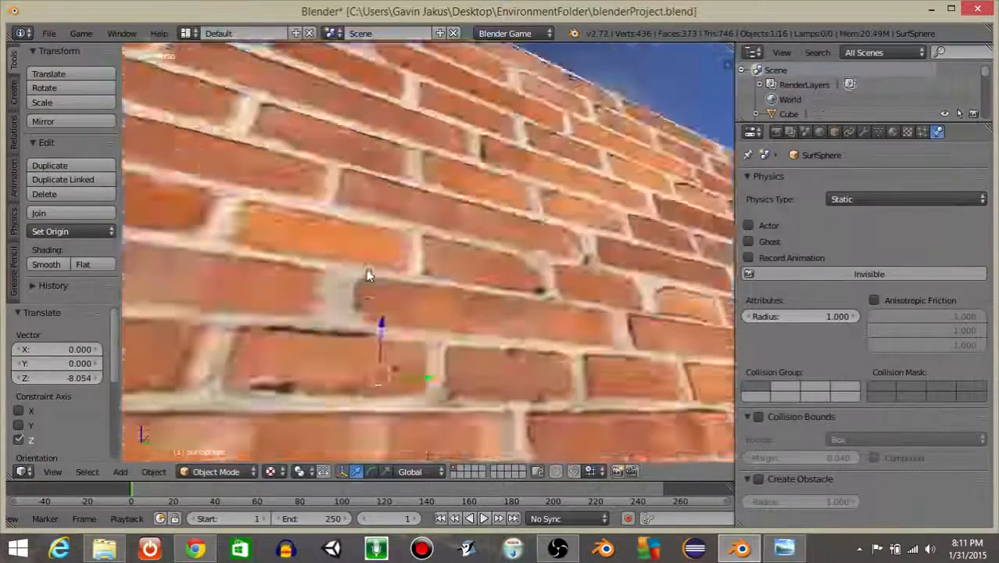
scroll(369, 275, "down", 10)
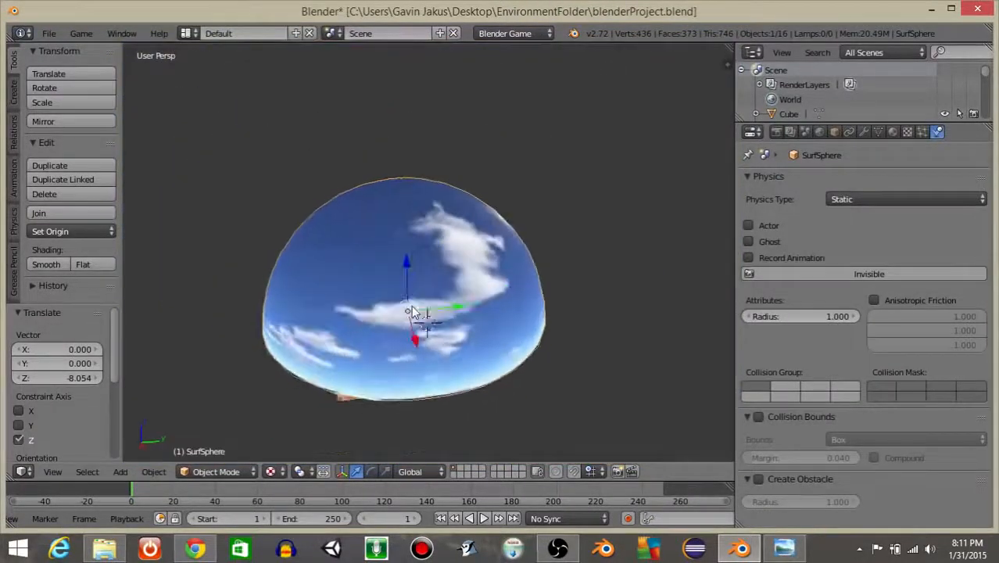
key("z")
scroll(434, 273, "up", 8)
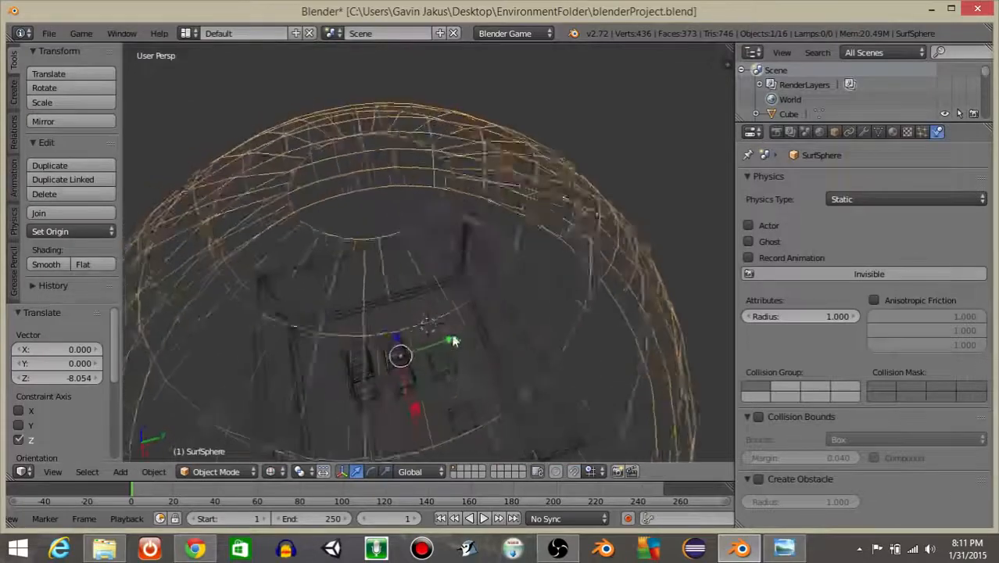
middle_click_drag(436, 246, 479, 247)
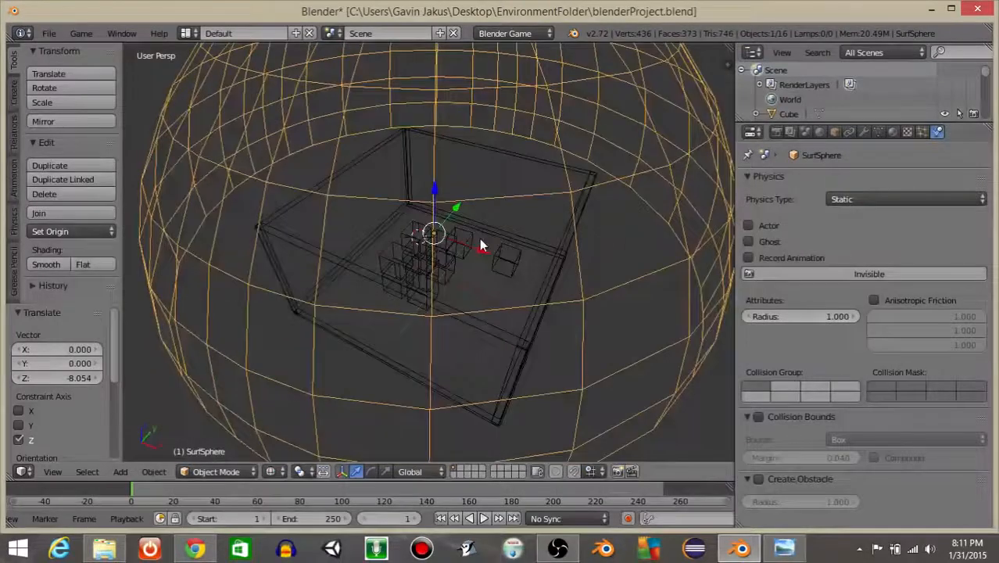
- Add a camera to the scene at the 3D cursor from top view
key("space")
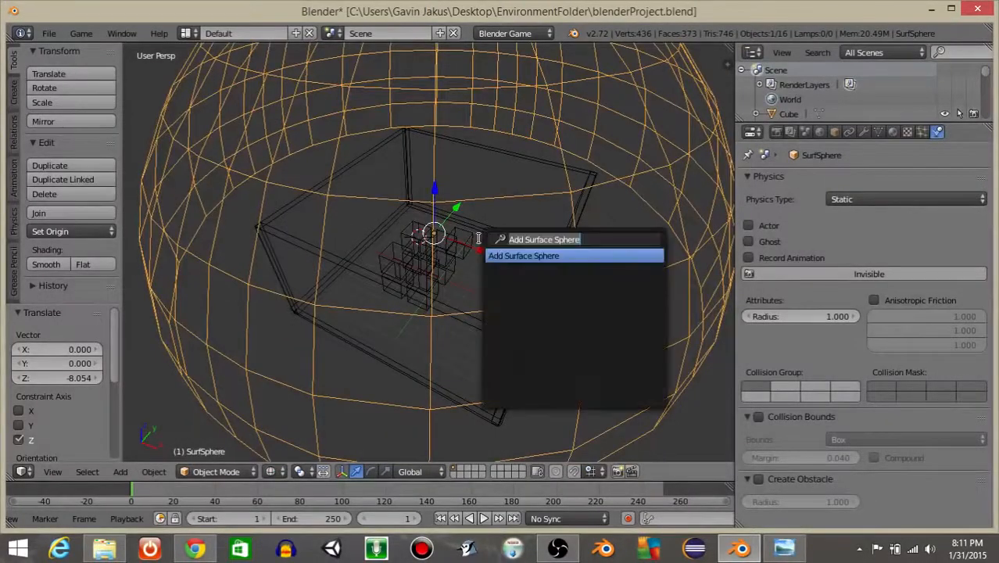
key("Escape")
key("KP_7")
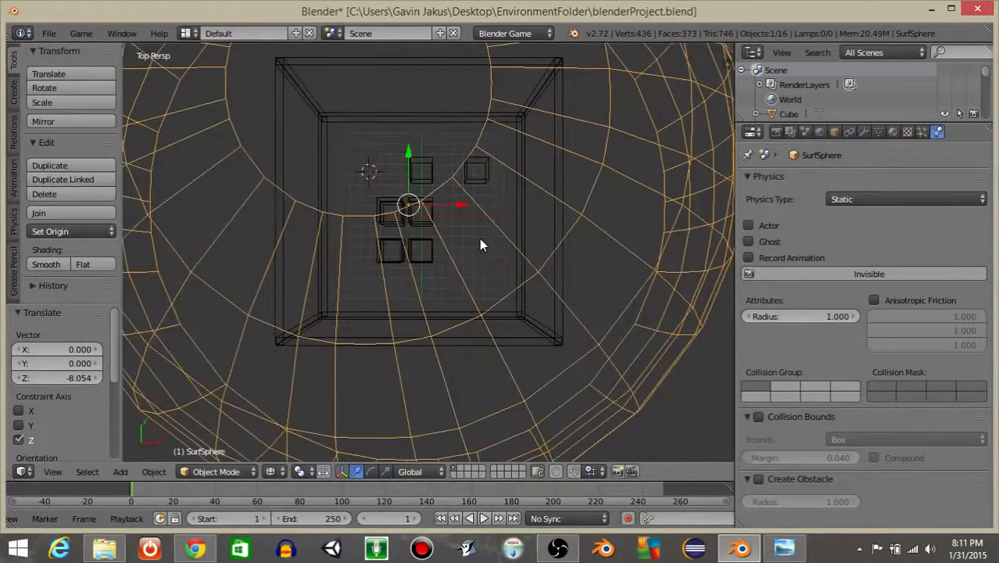
key("space")
type("add camera")
key("Return")
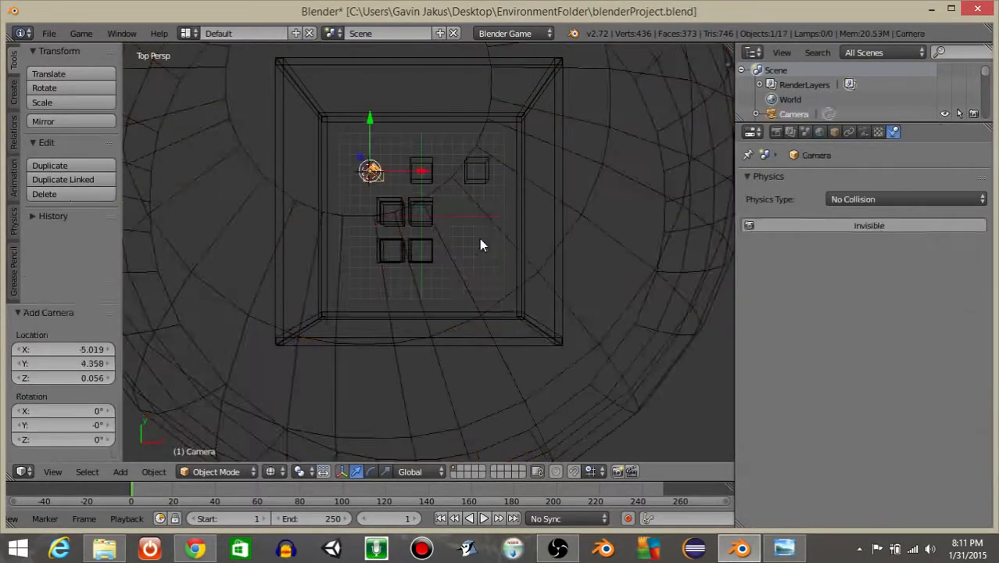
- Rotate the camera 90° about the X axis so it faces horizontally
middle_click_drag(286, 305, 436, 245)
key("r")
key("x")
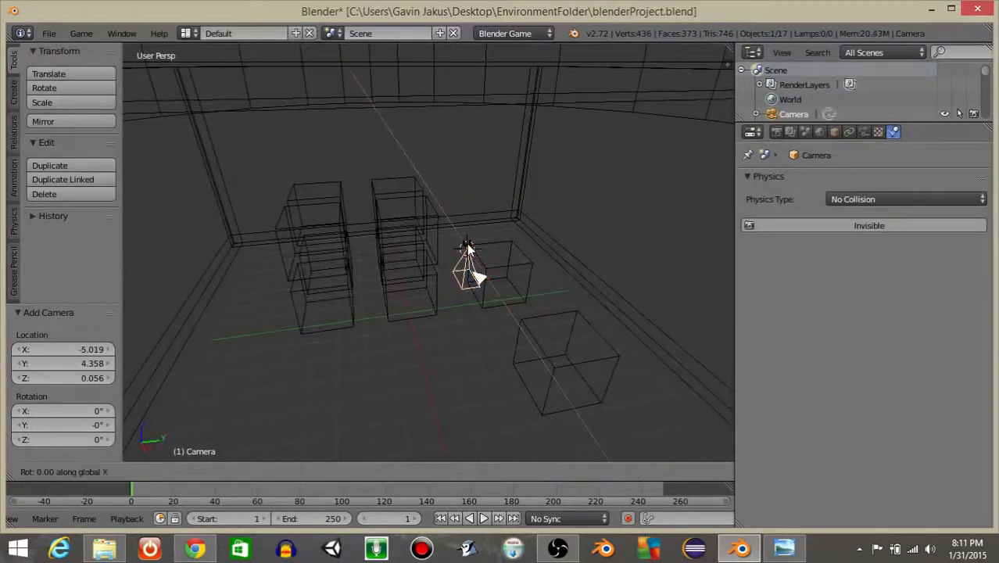
key("9")
key("0")
key("Return")
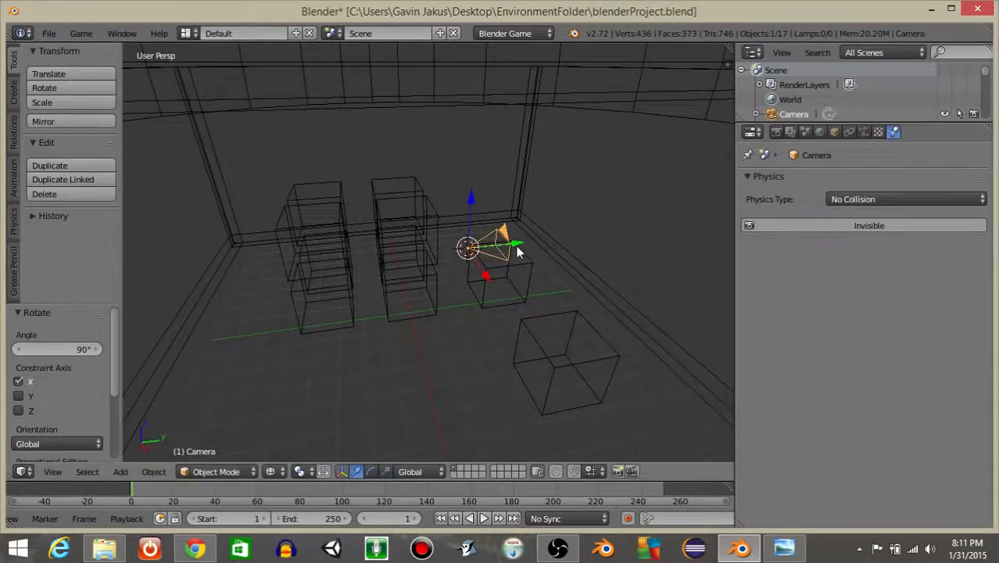
- Move the camera about -11.03 along Y and about 12.3 along X, into the room's corner away from the crates
key("g")
key("y")
left_click(312, 252)
key("KP_7")
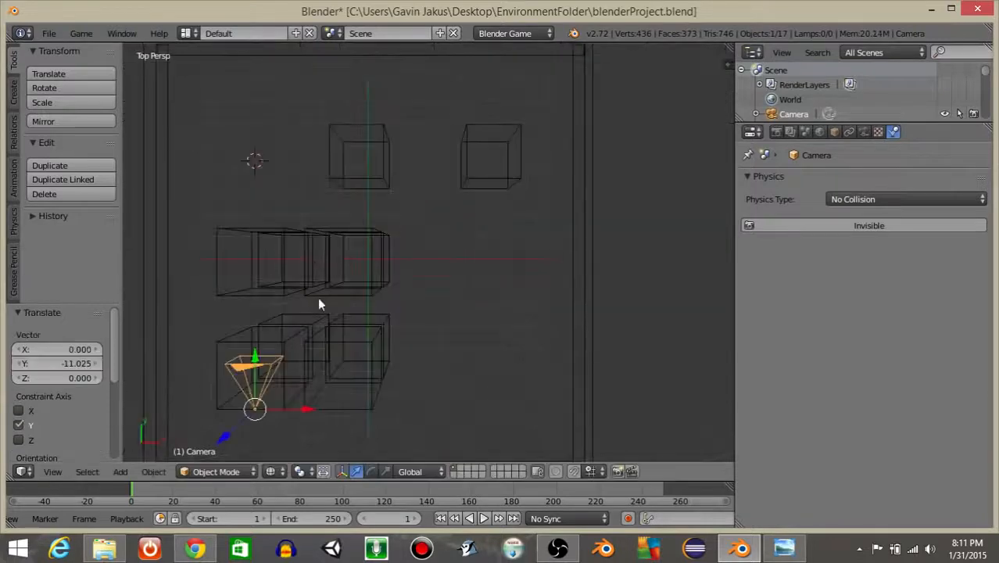
scroll(360, 347, "down", 5)
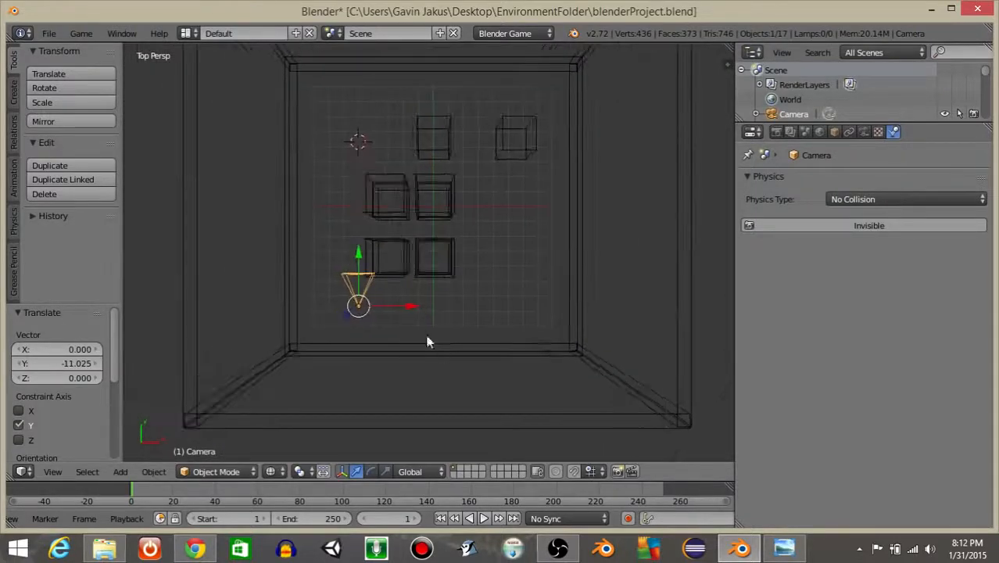
key("g")
key("x")
left_click(595, 317)
- Shift the camera about -1.08 along Y and turn it about 48.2° around Z toward the crates
scroll(595, 316, "up", 3)
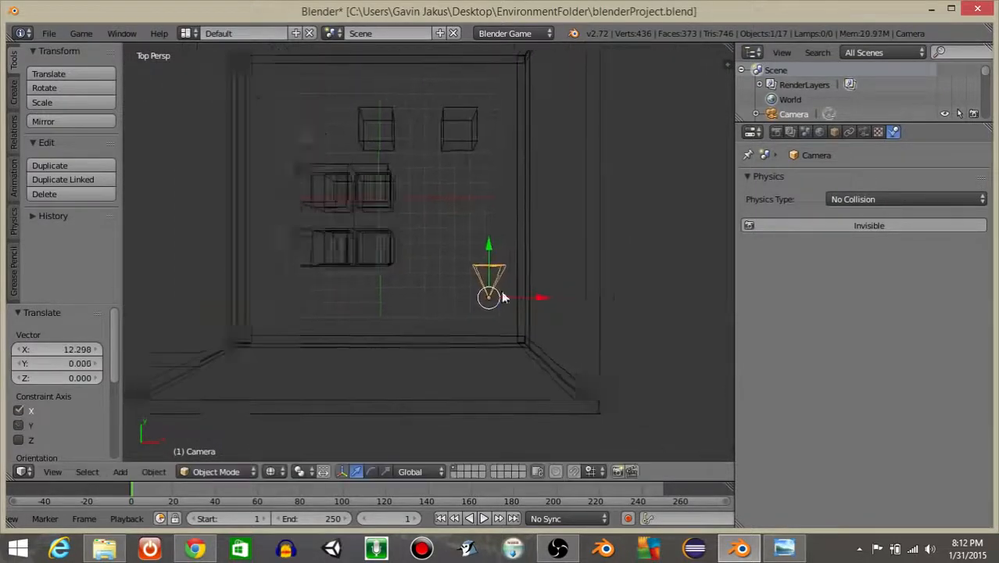
key("g")
key("y")
left_click(491, 231)
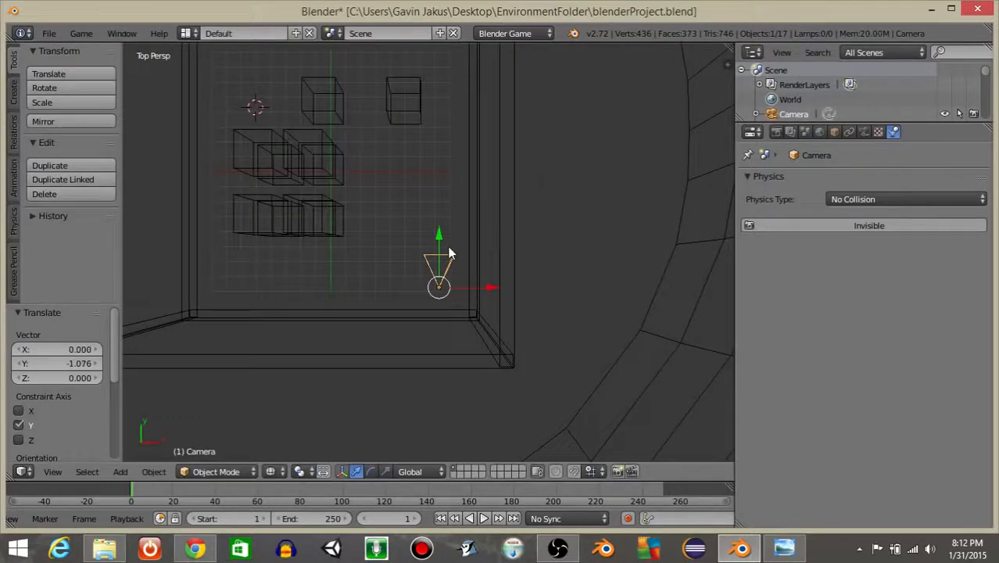
key("r")
left_click(408, 245)
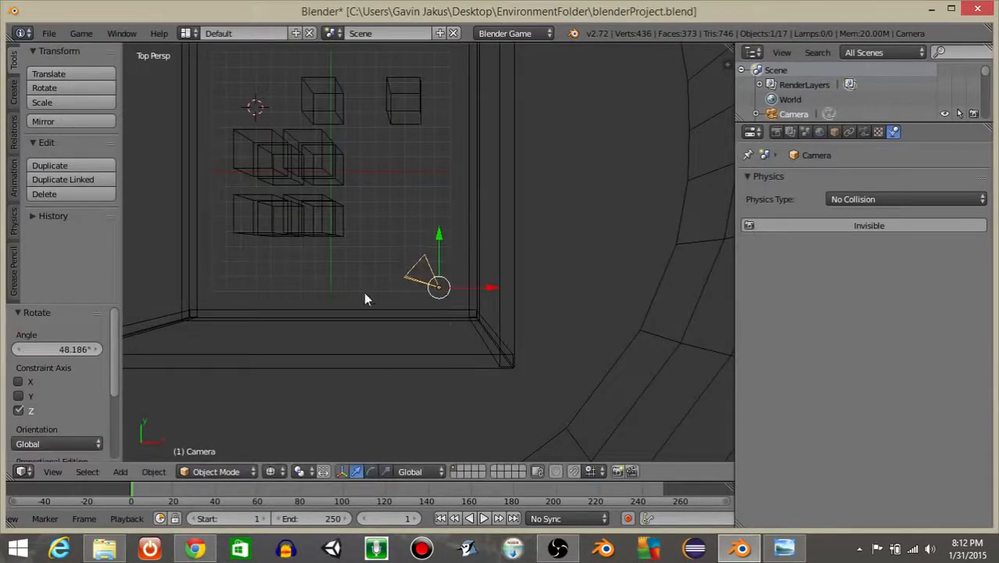
- Tilt the camera by rotating it about 30.7° around the X axis
middle_click_drag(364, 292, 456, 239)
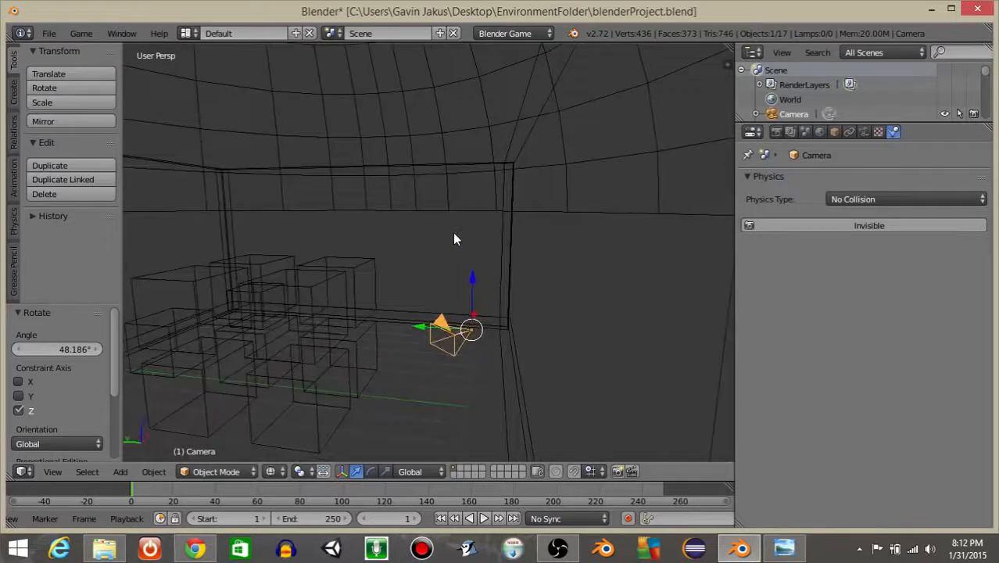
key("r")
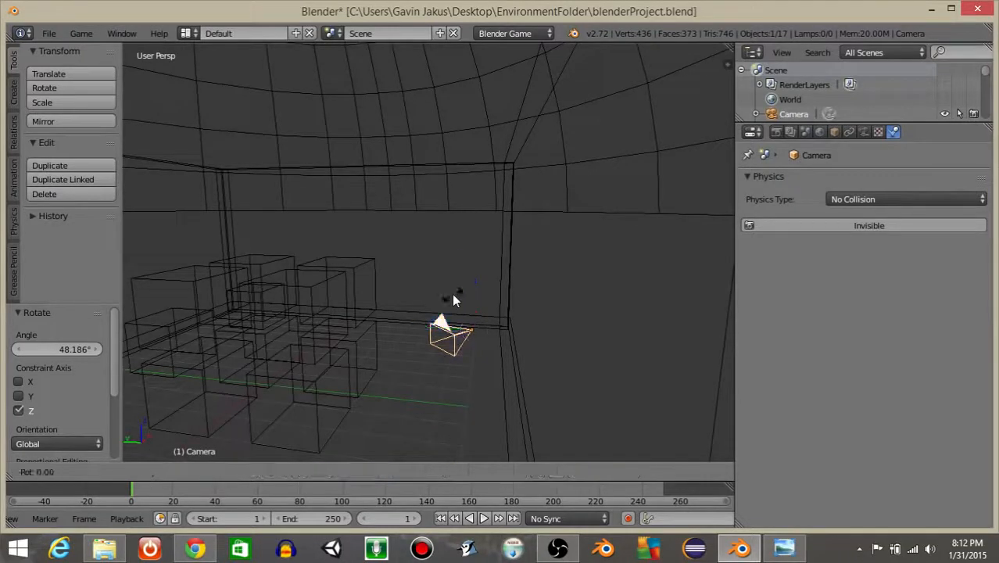
key("x")
left_click(476, 258)
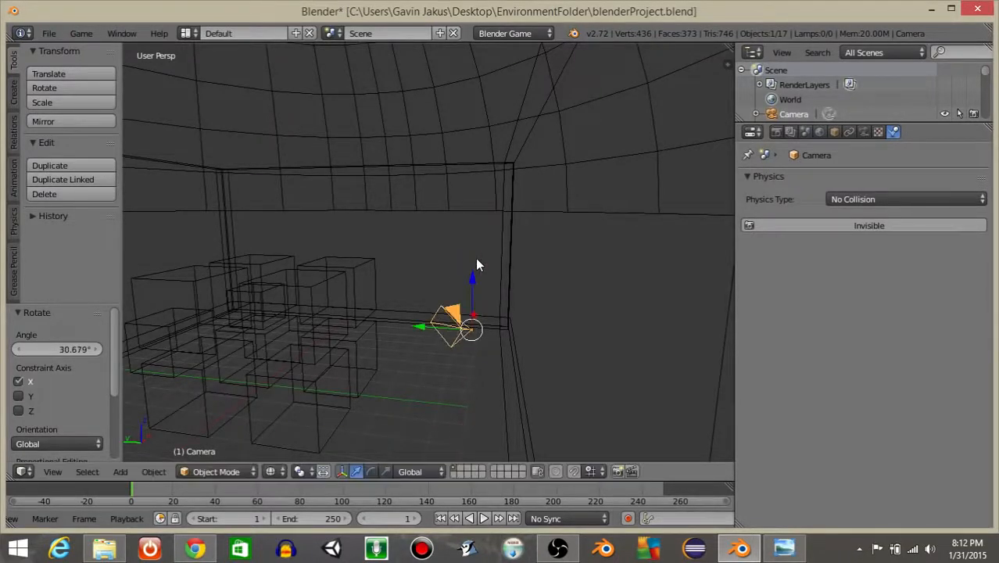
- Undo the camera's last turn and tilt, and rotate it about 34° around the X axis instead
key("ctrl+z")
key("KP_7")
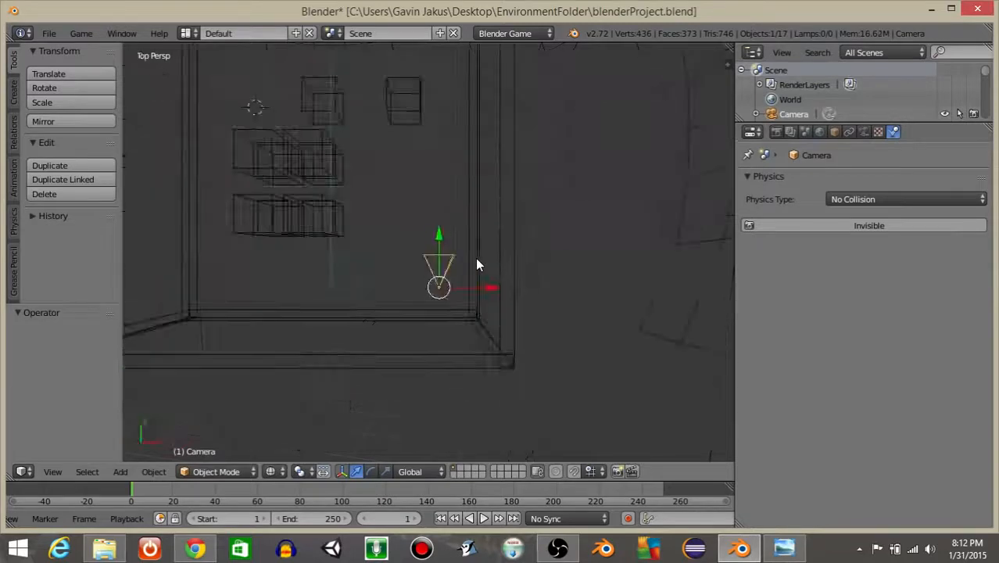
middle_click_drag(477, 264, 446, 353)
key("r")
key("x")
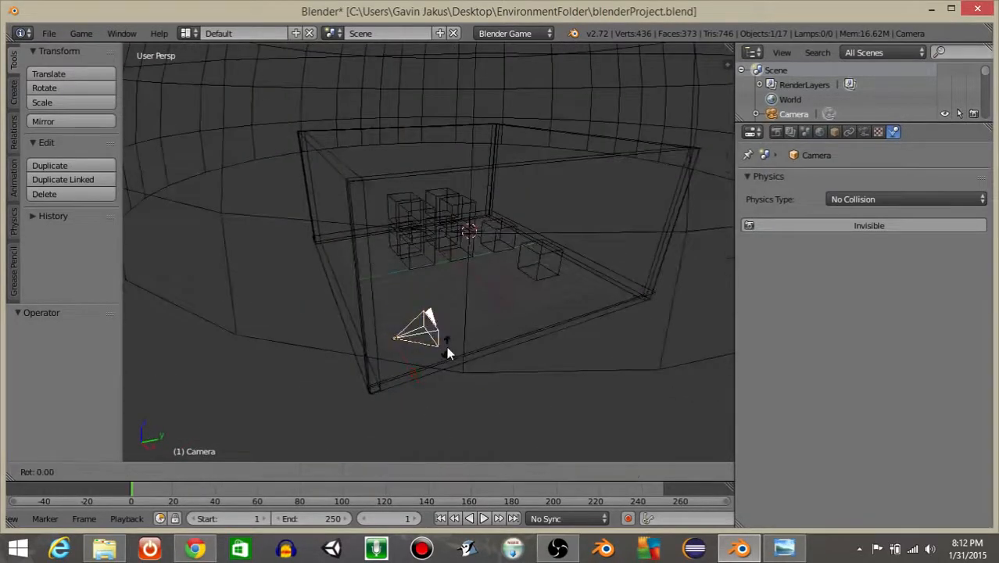
left_click(446, 314)
- Rotate the camera about 38.9° around the global Z axis toward the crates
key("KP_7")
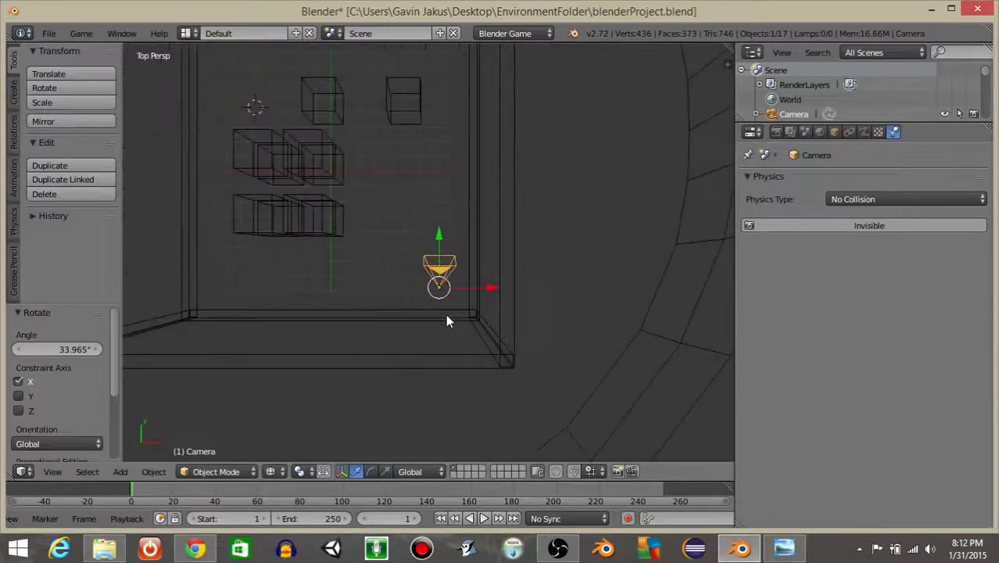
key("r")
key("z")
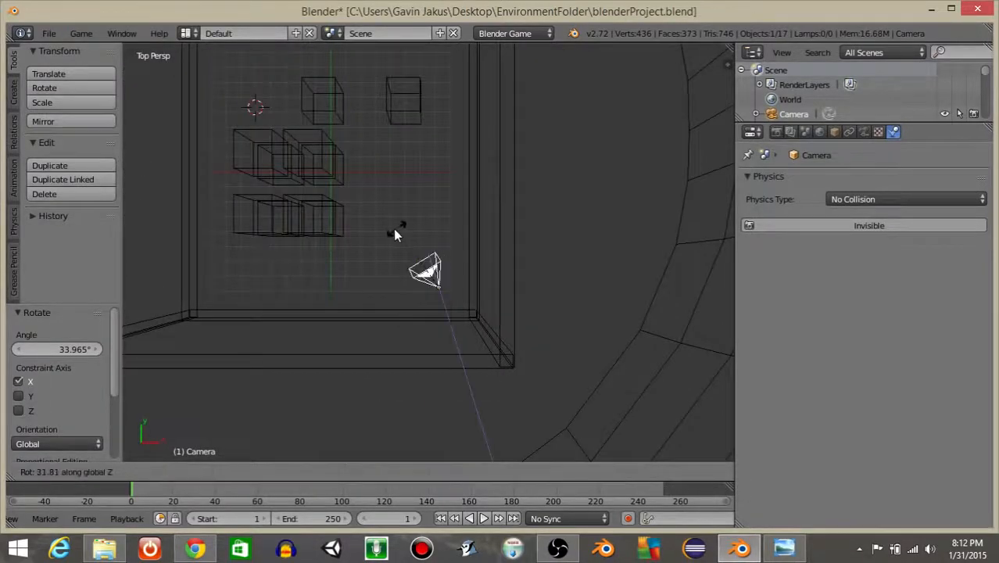
left_click(384, 229)
middle_click_drag(384, 229, 386, 236)
- Look through the camera with Texture viewport shading and test-run the game
key("KP_0")
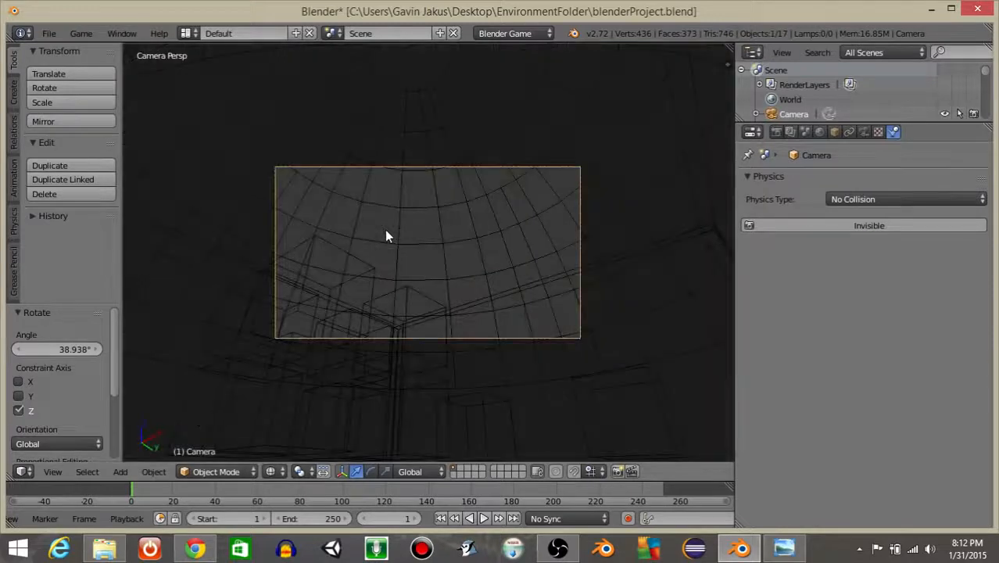
key("Home")
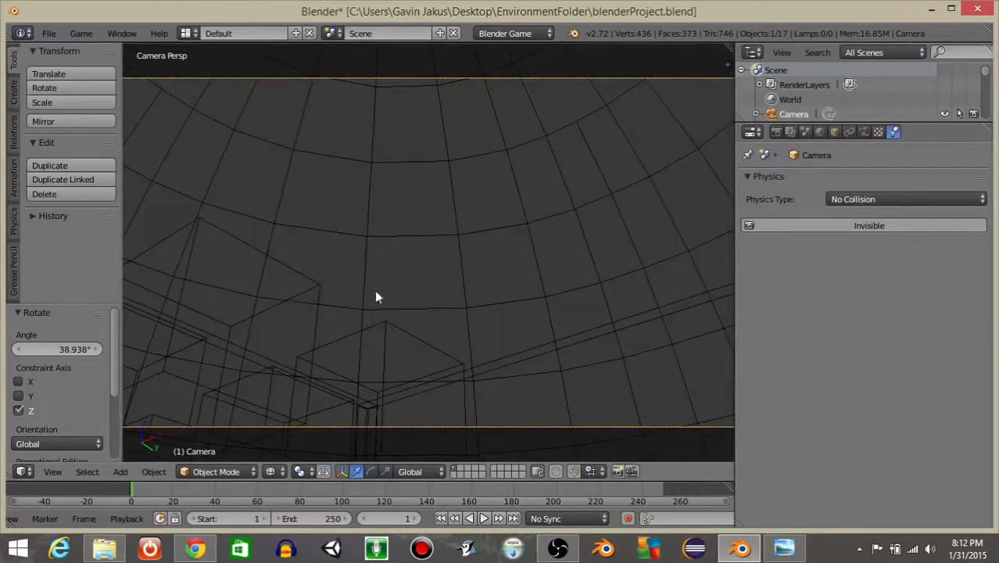
left_click(275, 475)
left_click(284, 401)
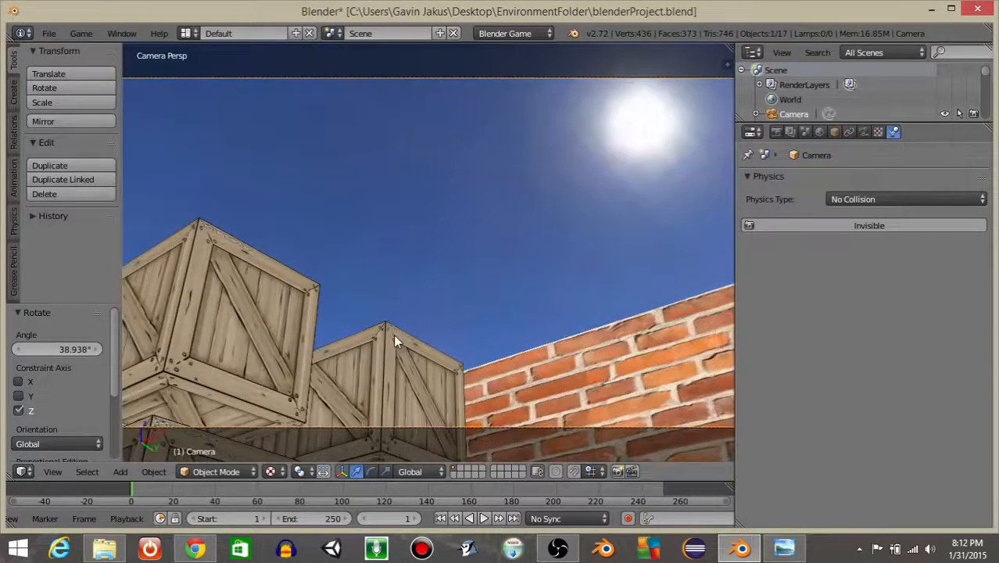
scroll(395, 338, "down", 2)
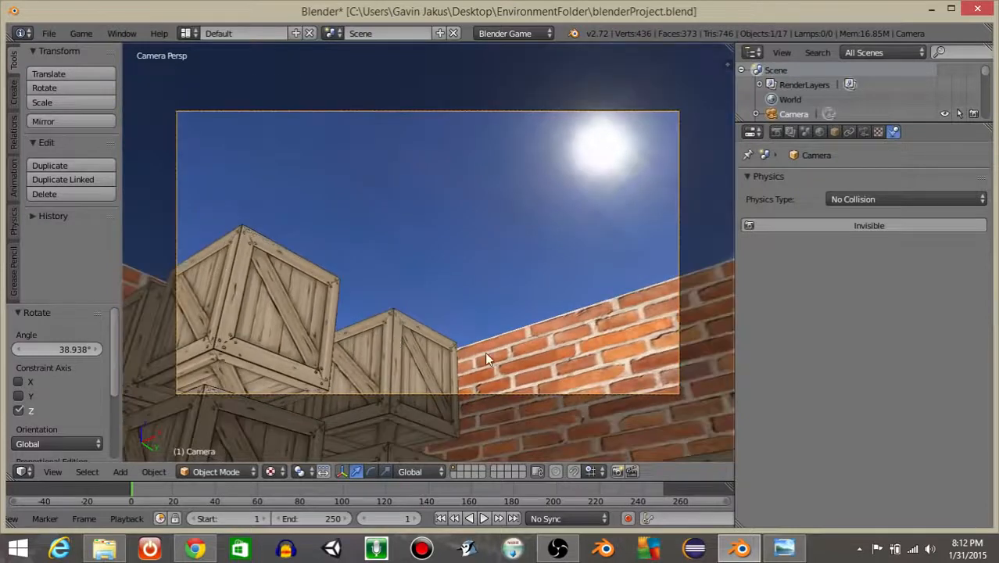
key("p")
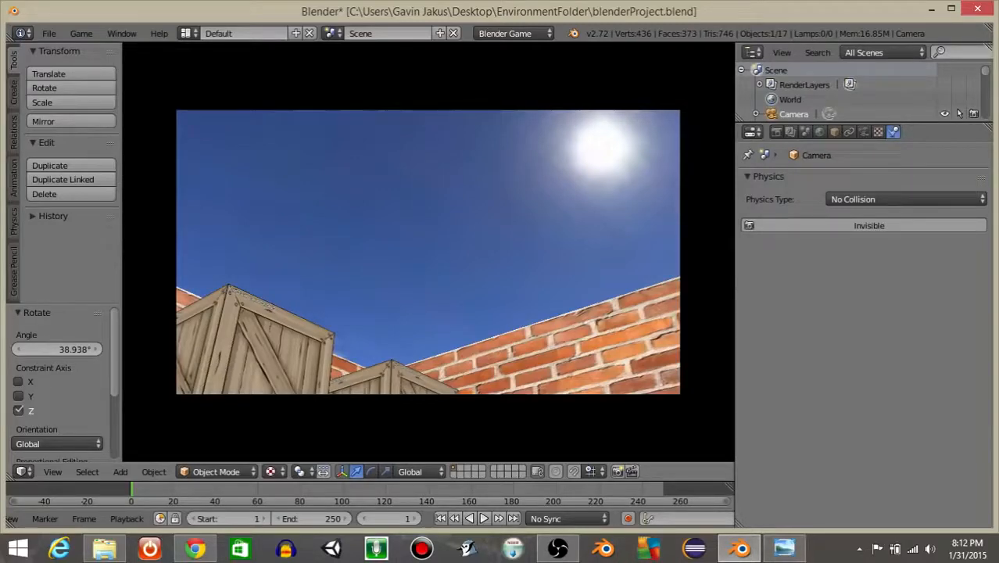
key("Escape")
- Select the skydome enclosing the room and switch the screen layout to Game Logic
scroll(330, 318, "down", 2)
middle_click_drag(359, 297, 309, 353)
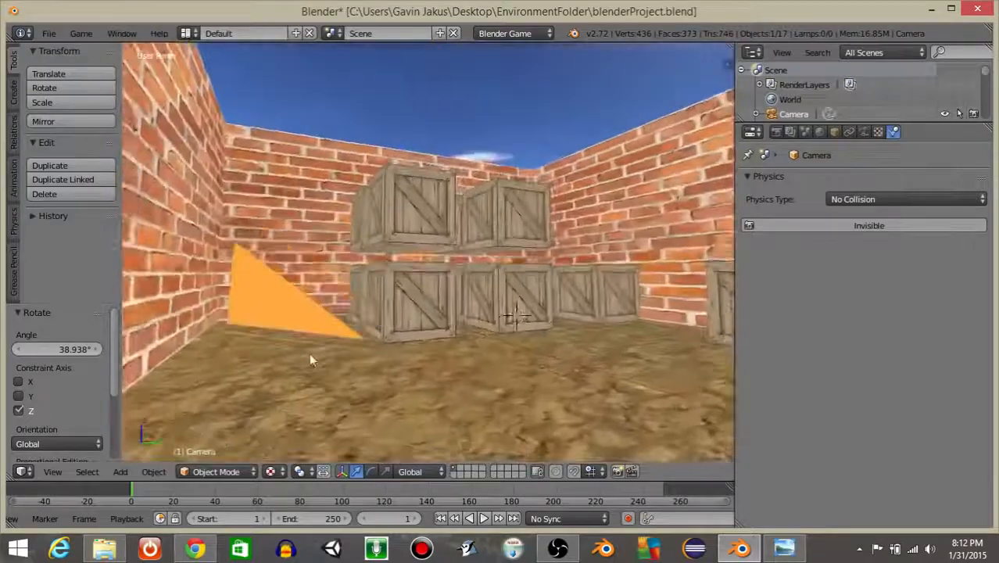
scroll(399, 256, "down", 3)
middle_click_drag(399, 261, 606, 288)
scroll(288, 357, "down", 3)
scroll(458, 282, "down", 6)
middle_click_drag(471, 251, 604, 223)
right_click(519, 170)
scroll(519, 171, "down", 7)
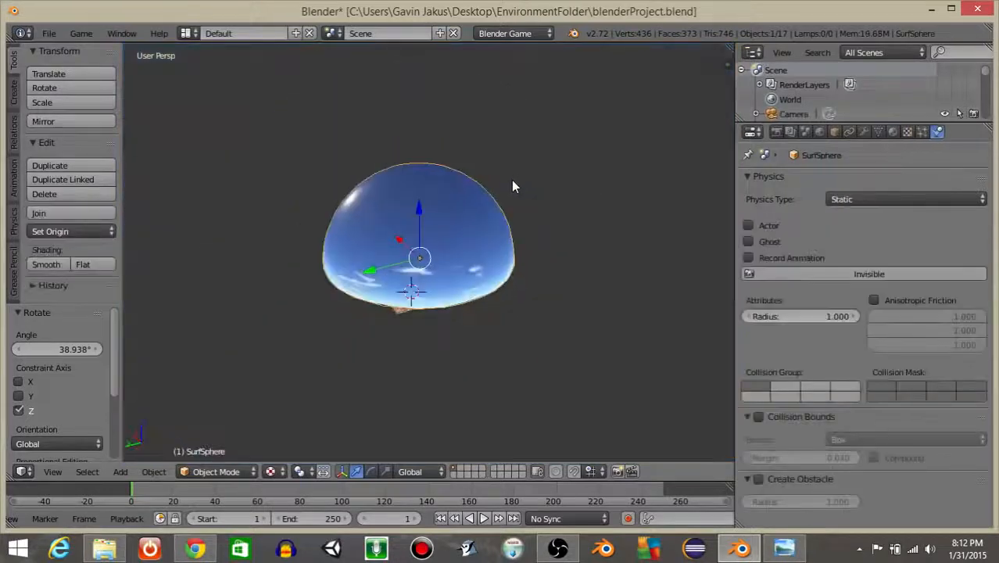
middle_click_drag(512, 181, 452, 199)
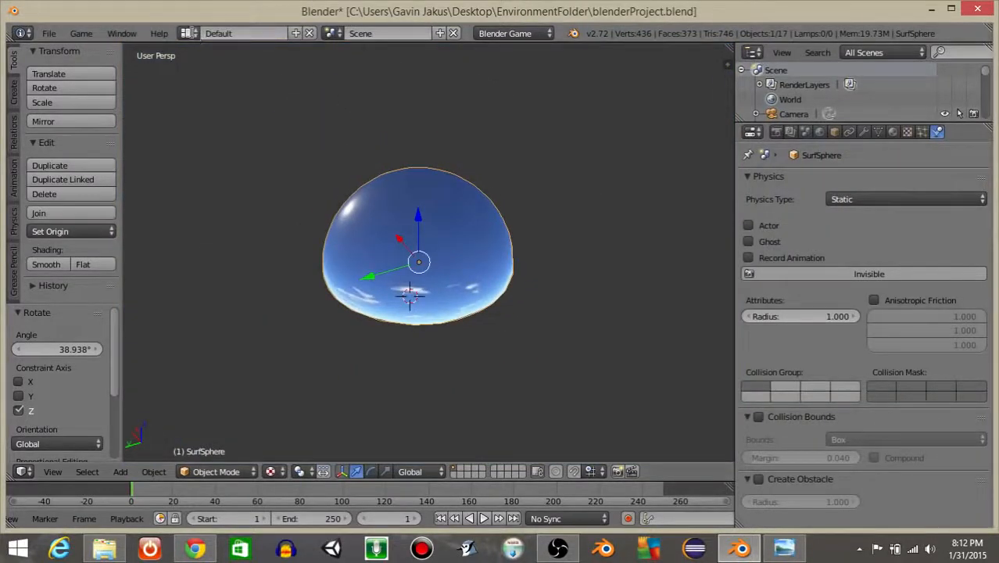
left_click(189, 33)
left_click(205, 116)
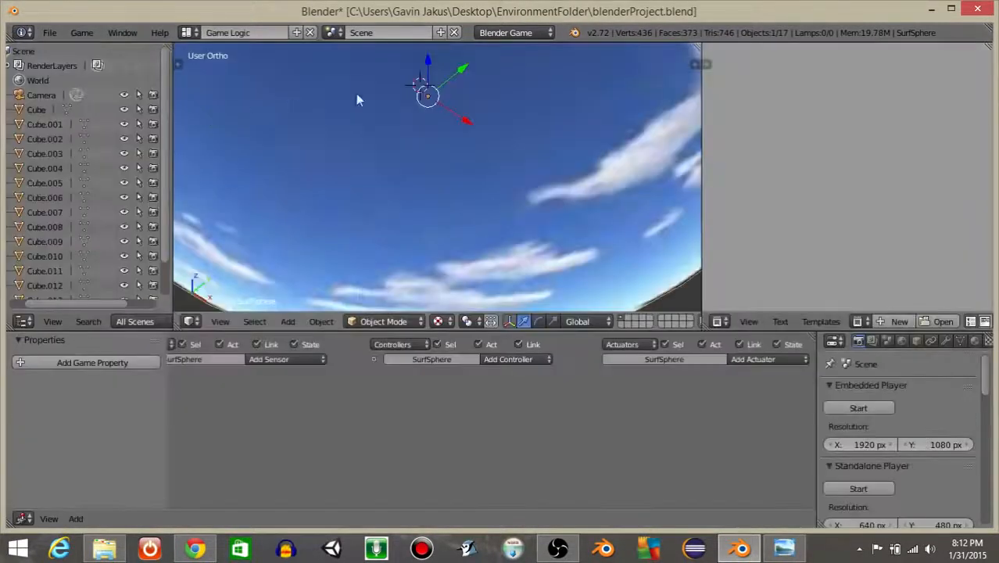
- Add an Always sensor to the skydome and collapse its settings
left_click(498, 32)
middle_click_drag(305, 404, 482, 385)
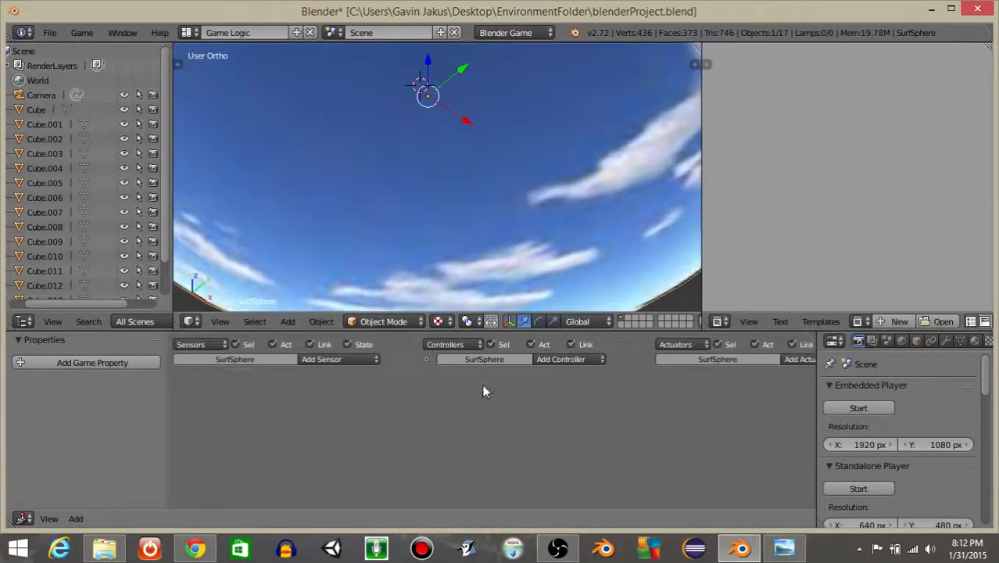
scroll(482, 386, "up", 7)
middle_click_drag(426, 411, 661, 414)
left_click(437, 381)
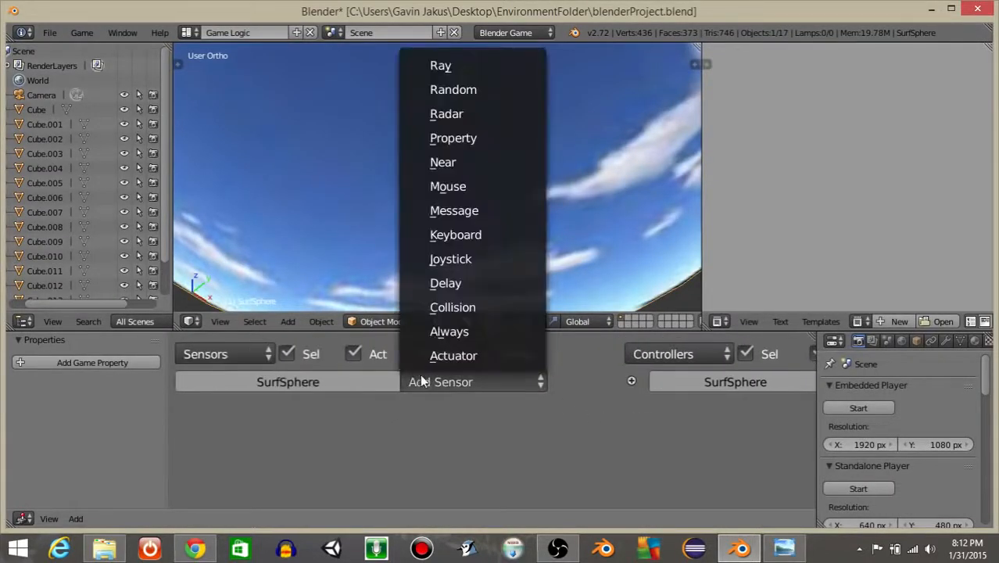
left_click(449, 331)
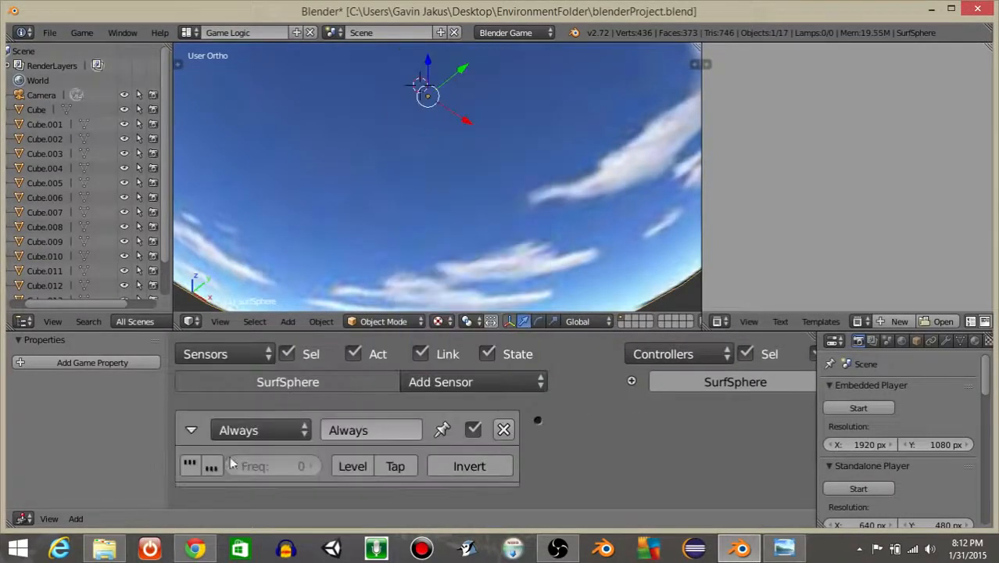
left_click(190, 429)
- Add a Motion actuator to the skydome
middle_click_drag(565, 441, 350, 436)
middle_click_drag(693, 419, 462, 434)
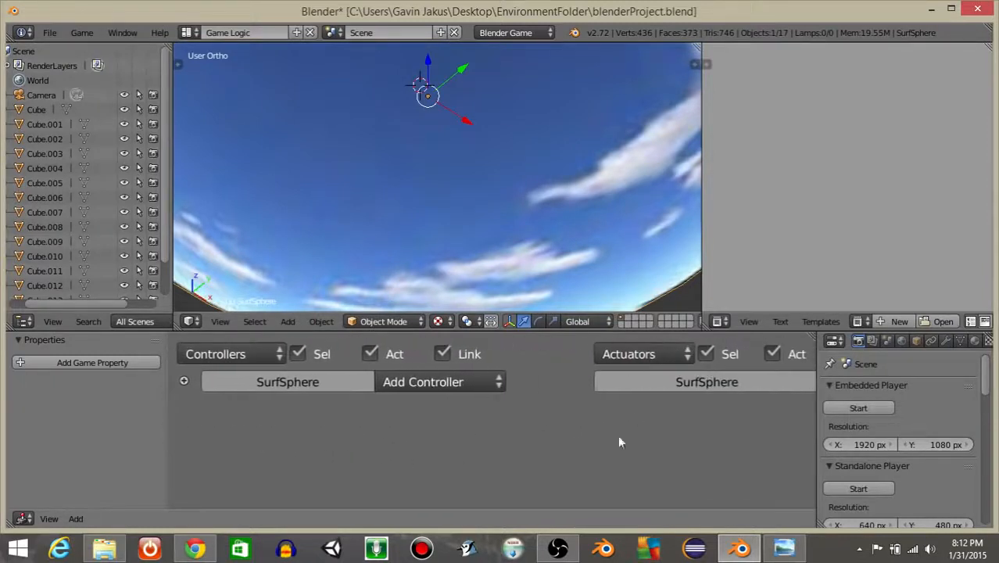
middle_click_drag(709, 426, 614, 414)
left_click(685, 391)
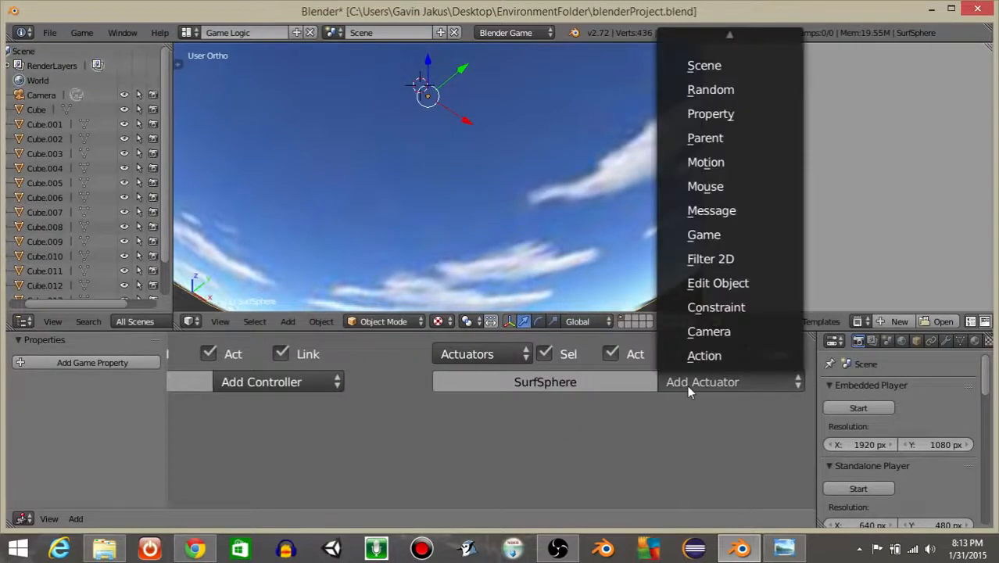
left_click(709, 162)
- Set the skydome's Simple Motion Z rotation to 0.5°
scroll(656, 458, "down", 3)
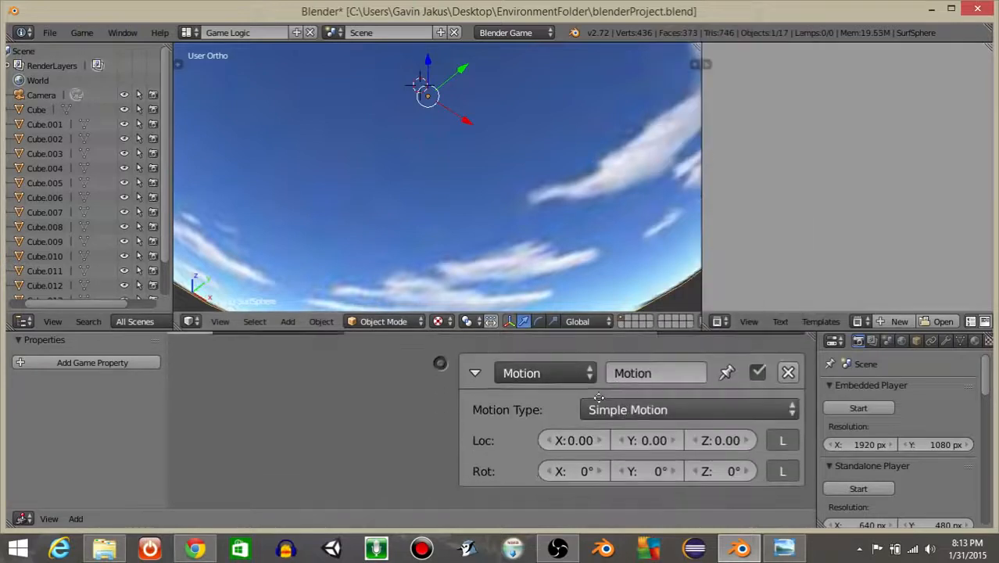
left_click(713, 470)
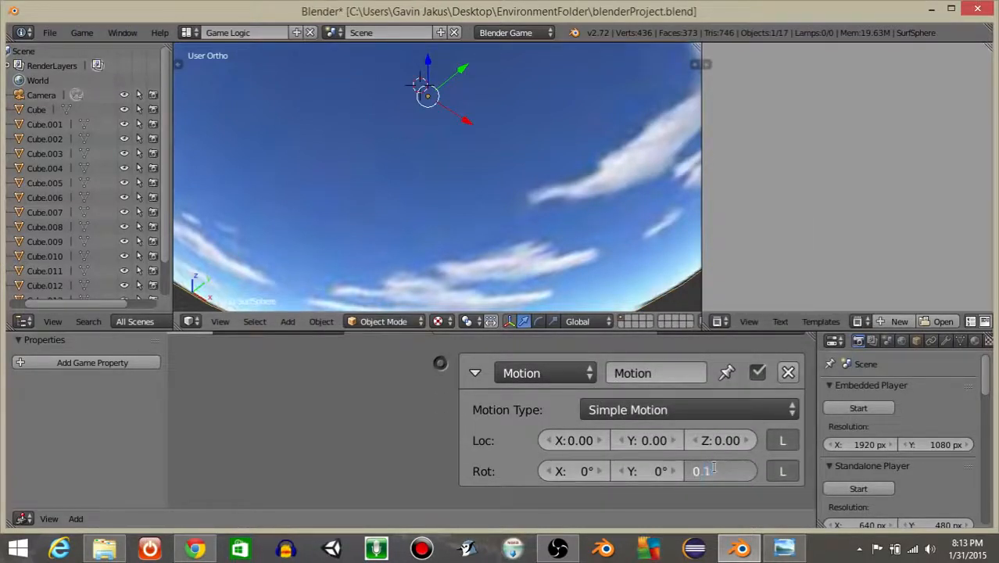
type("0.5")
key("Return")
- Link the skydome's Always sensor to its Motion actuator through an And controller
scroll(493, 451, "down", 3)
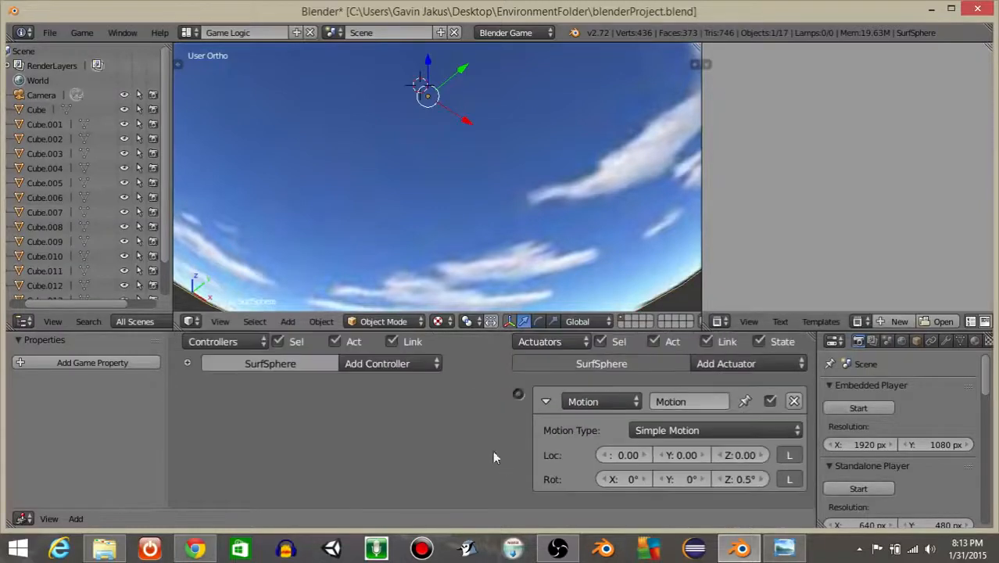
middle_click_drag(485, 451, 577, 423)
scroll(422, 123, "down", 7)
middle_click_drag(421, 123, 449, 121)
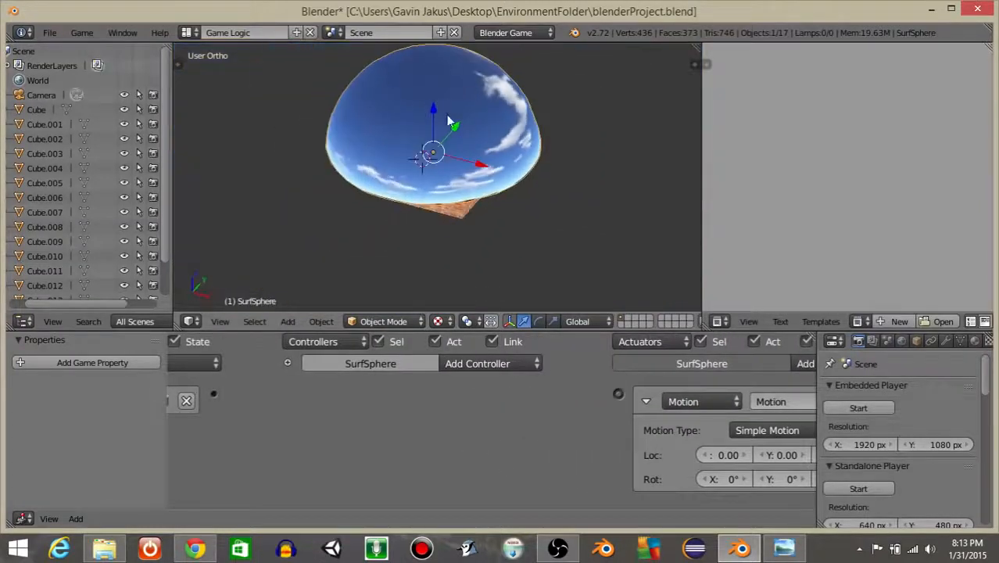
key("KP_7")
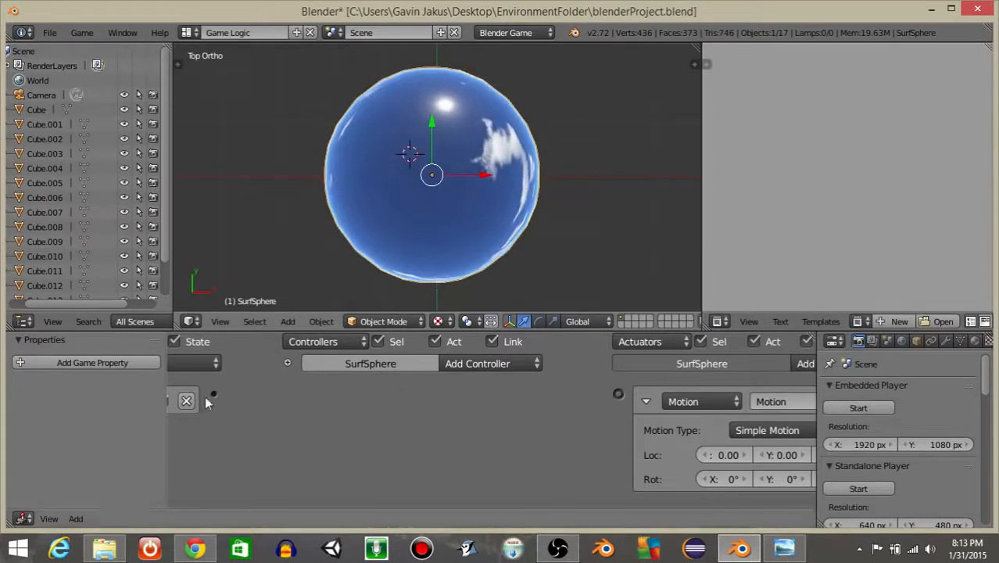
left_click_drag(269, 401, 618, 393)
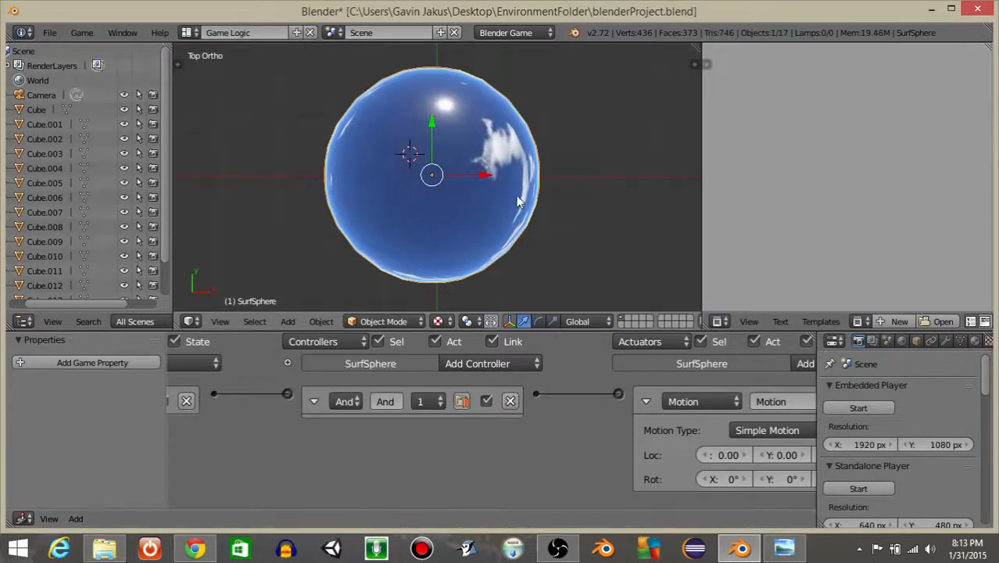
- Test-run the game from the camera view to check the rotating sky
key("KP_0")
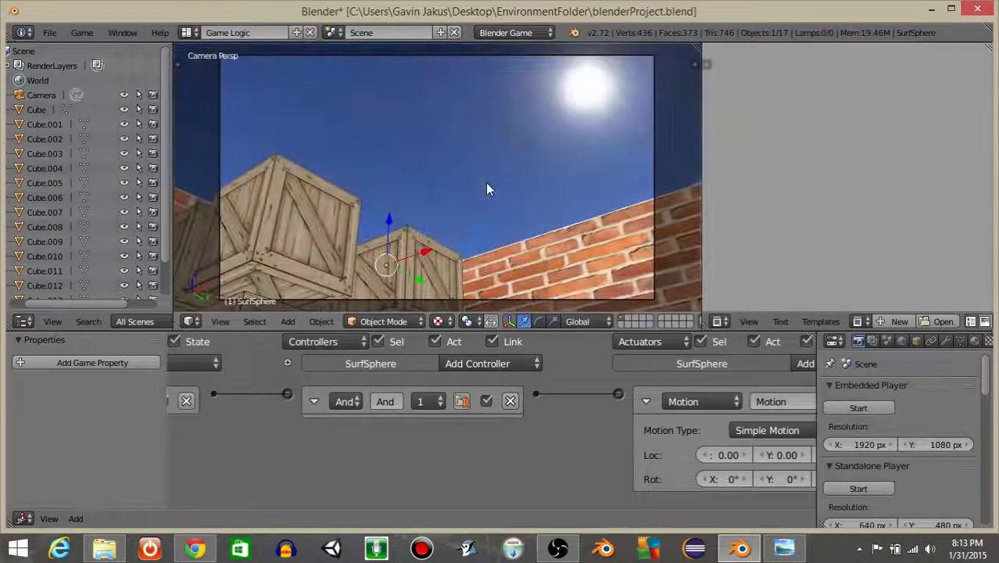
key("p")
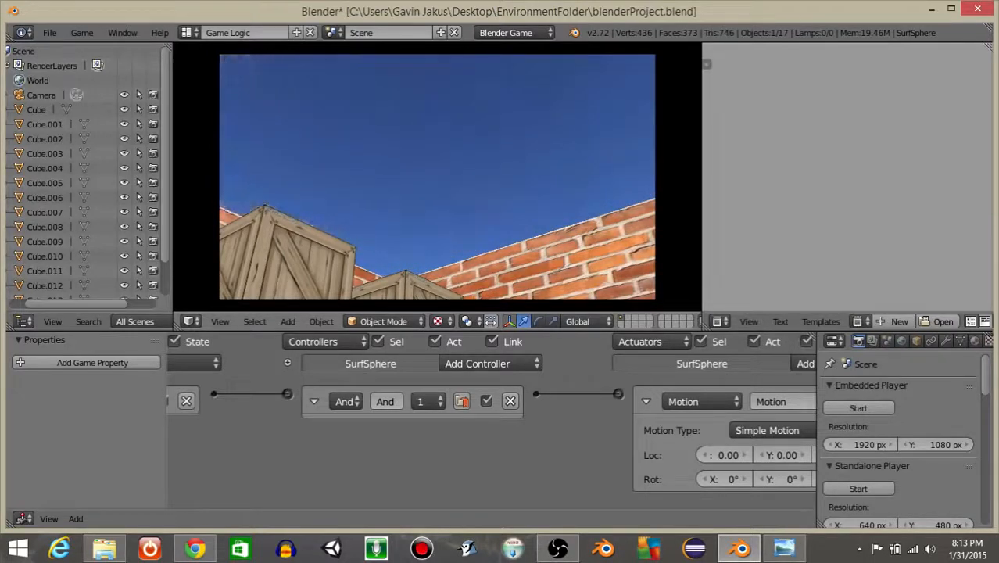
key("Escape")
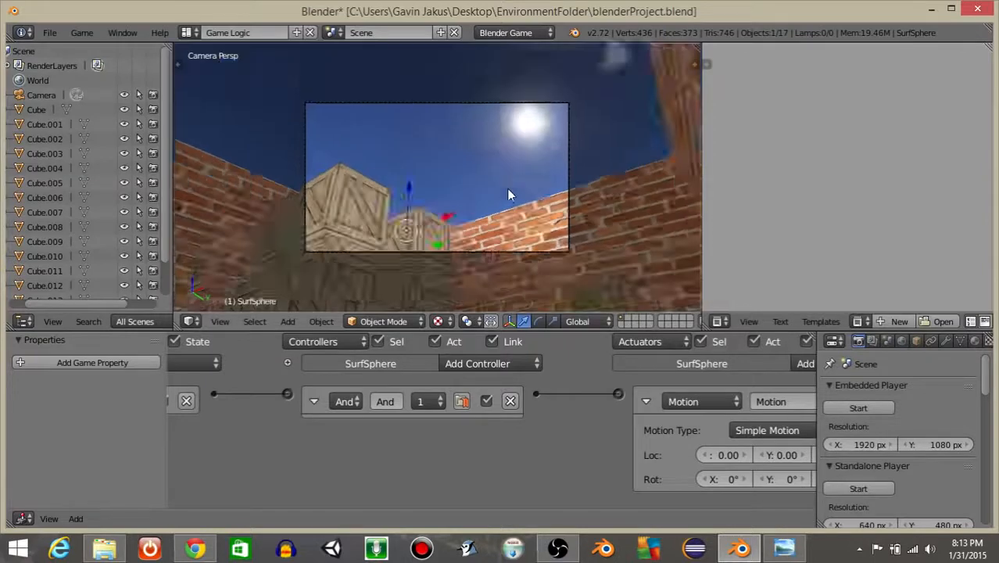
- Select the camera in wireframe display and raise it along Z to near the top of the walls
middle_click_drag(508, 193, 445, 234)
scroll(377, 281, "down", 5)
middle_click_drag(377, 280, 399, 234)
scroll(528, 188, "up", 5)
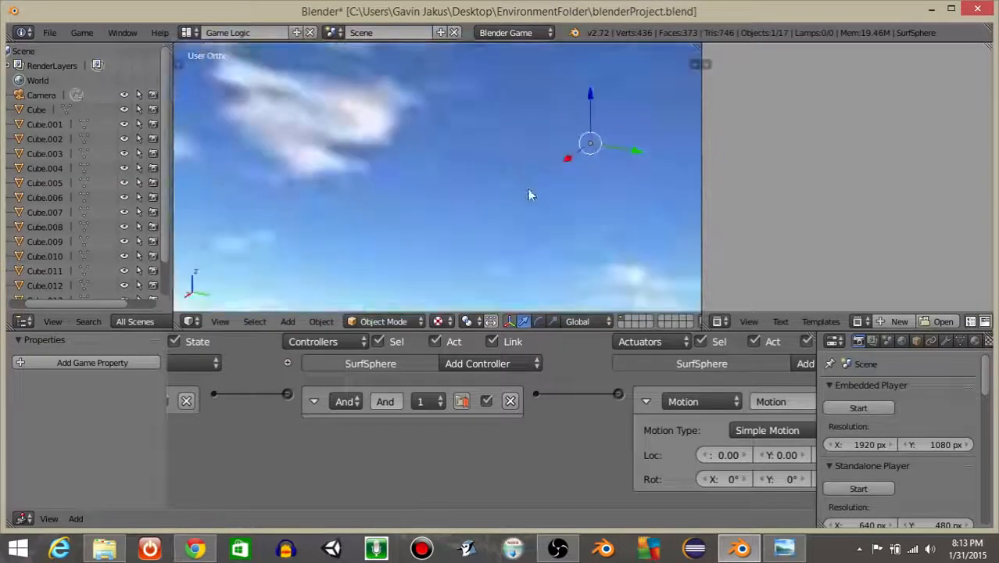
key("z")
middle_click_drag(527, 188, 375, 202)
scroll(506, 207, "down", 3)
middle_click_drag(506, 206, 351, 239)
right_click(538, 225)
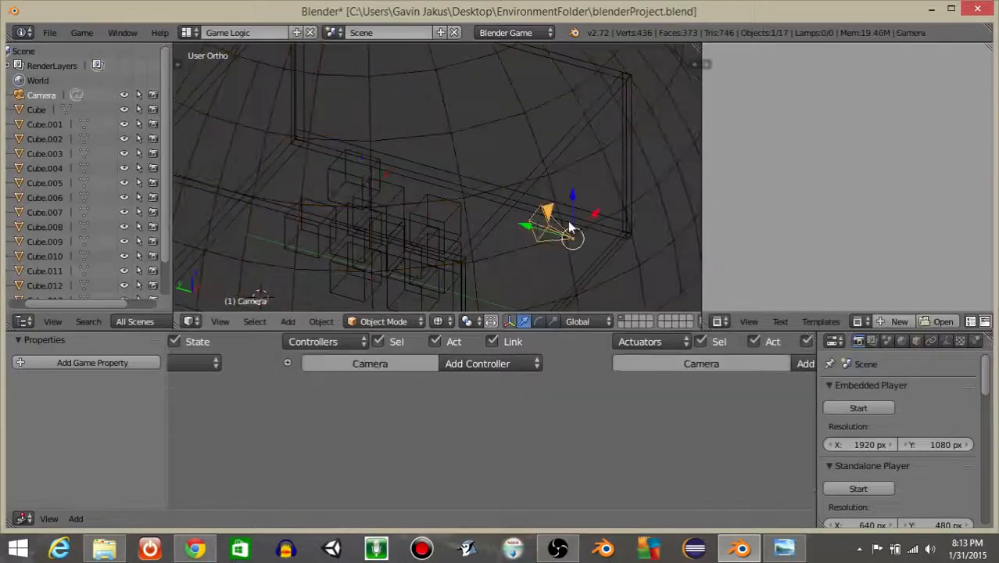
left_click_drag(574, 202, 593, 78)
- Rotate the raised camera slightly around the Y axis
middle_click_drag(613, 139, 589, 144)
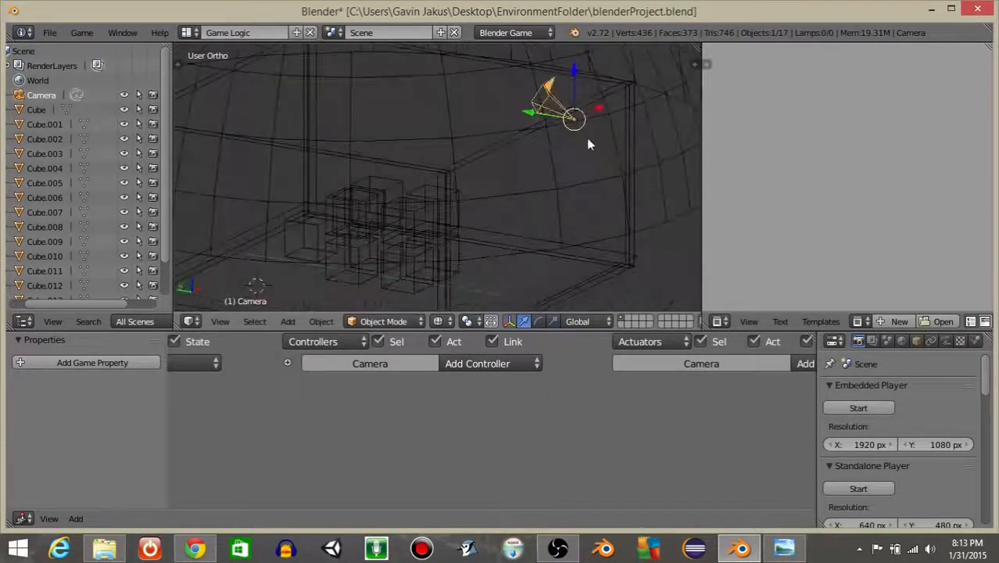
key("r")
key("y")
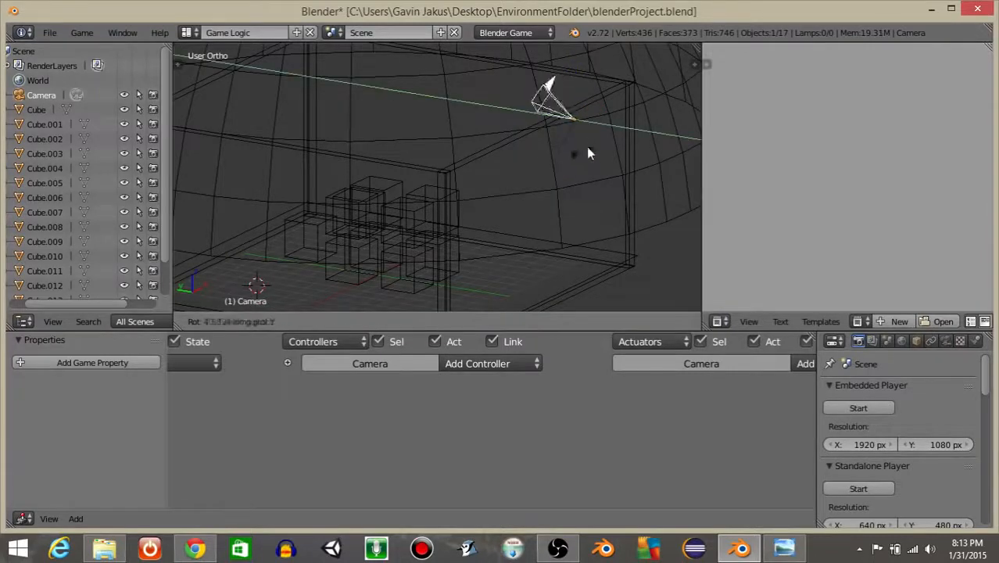
left_click(589, 134)
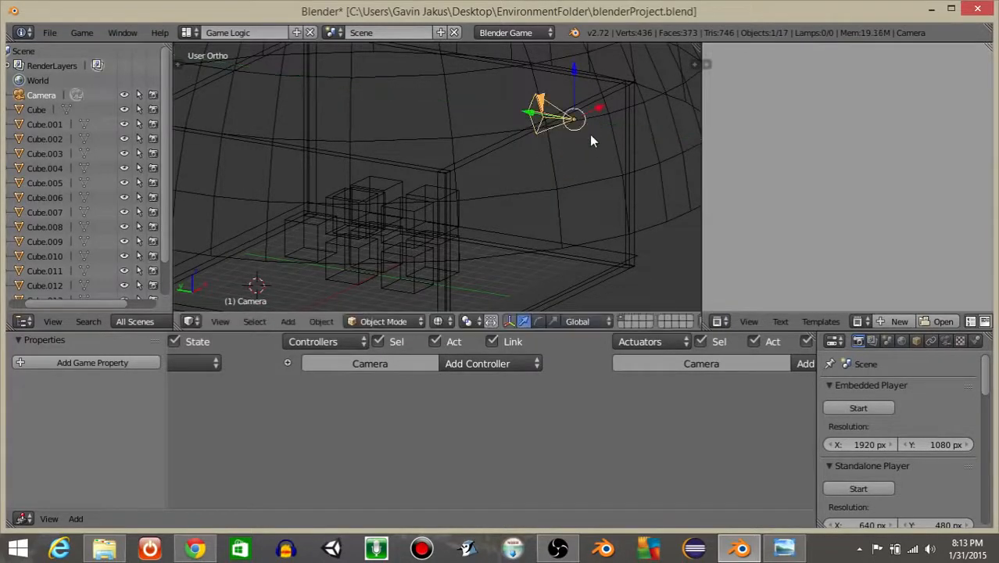
- Show the raised camera's view with Texture shading and run the game to check the moving sky
key("KP_0")
scroll(589, 135, "up", 5)
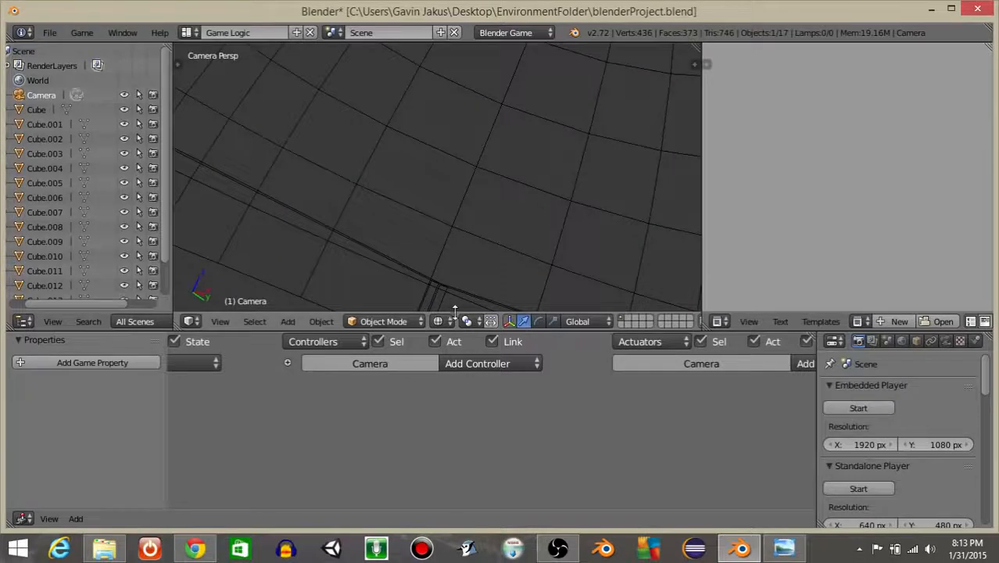
scroll(449, 321, "down", 1)
scroll(430, 291, "down", 2)
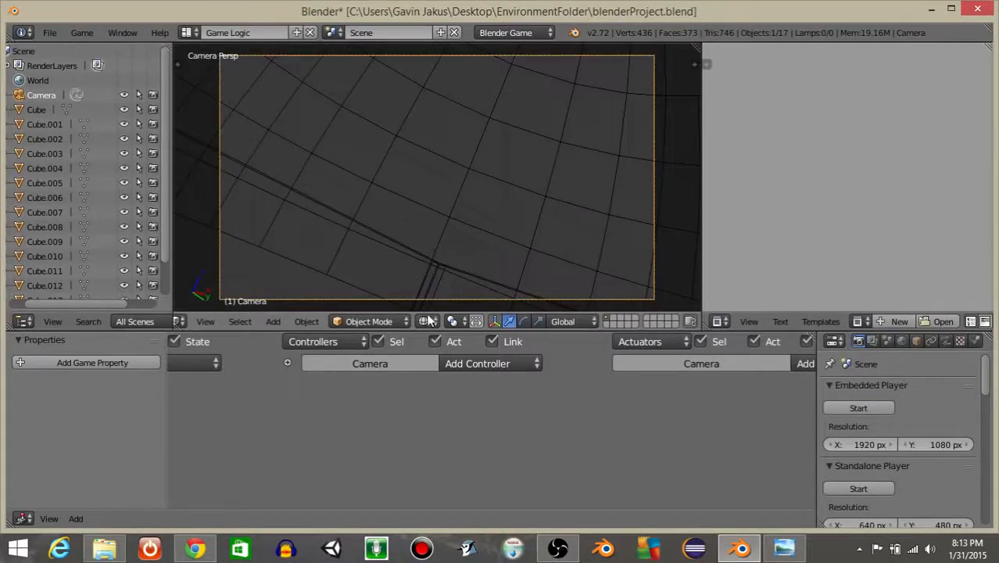
left_click(428, 321)
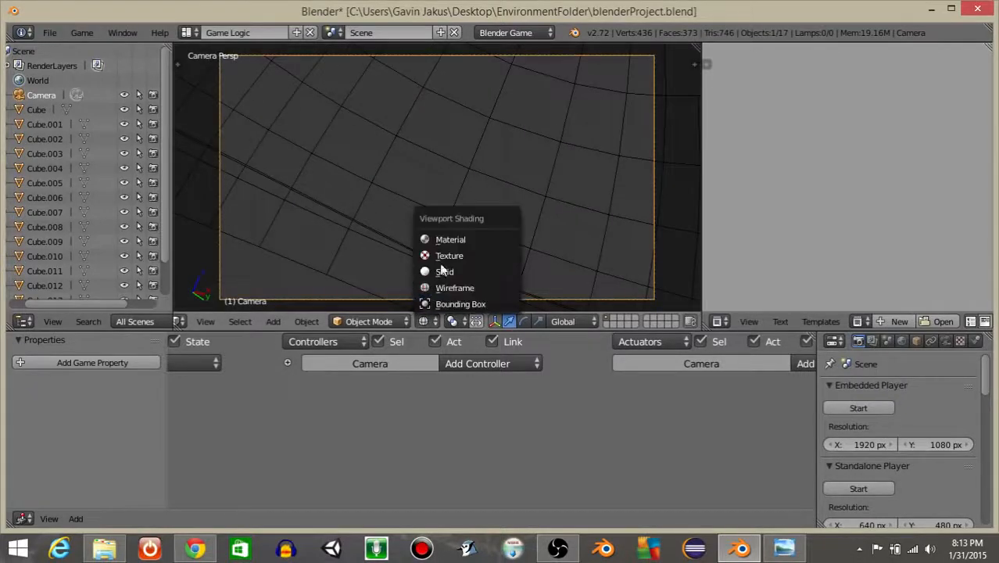
left_click(442, 254)
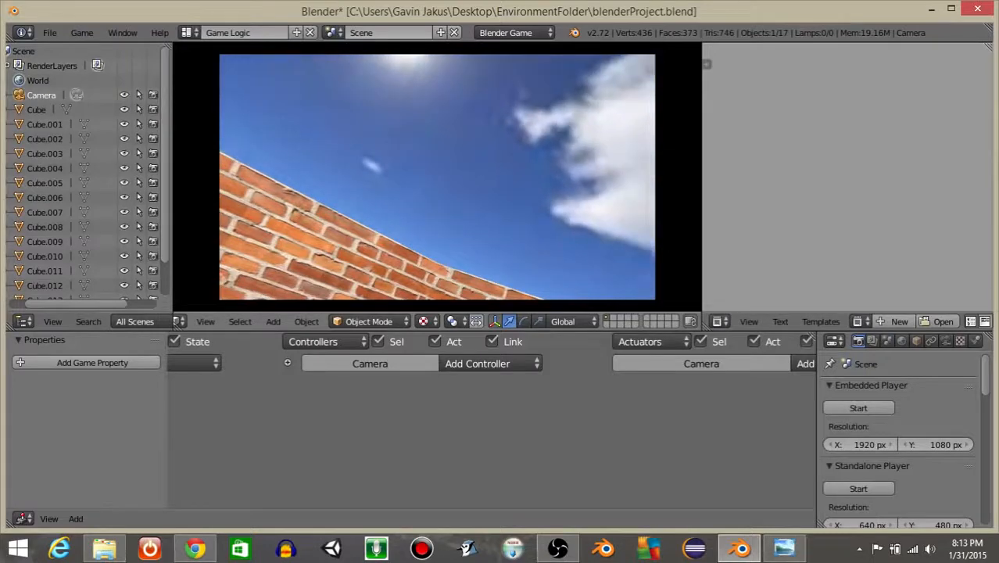
key("Escape")
- Examine the whole skydome from outside while briefly running the game
scroll(519, 174, "down", 1)
middle_click_drag(519, 174, 439, 209)
scroll(542, 209, "up", 4)
scroll(516, 212, "down", 7)
scroll(514, 212, "down", 8)
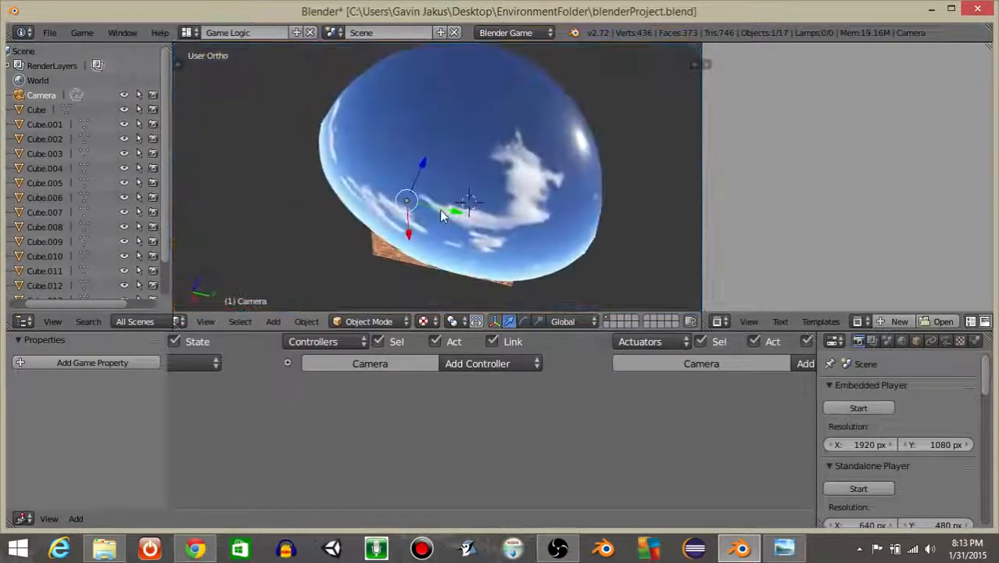
key("p")
key("Escape")
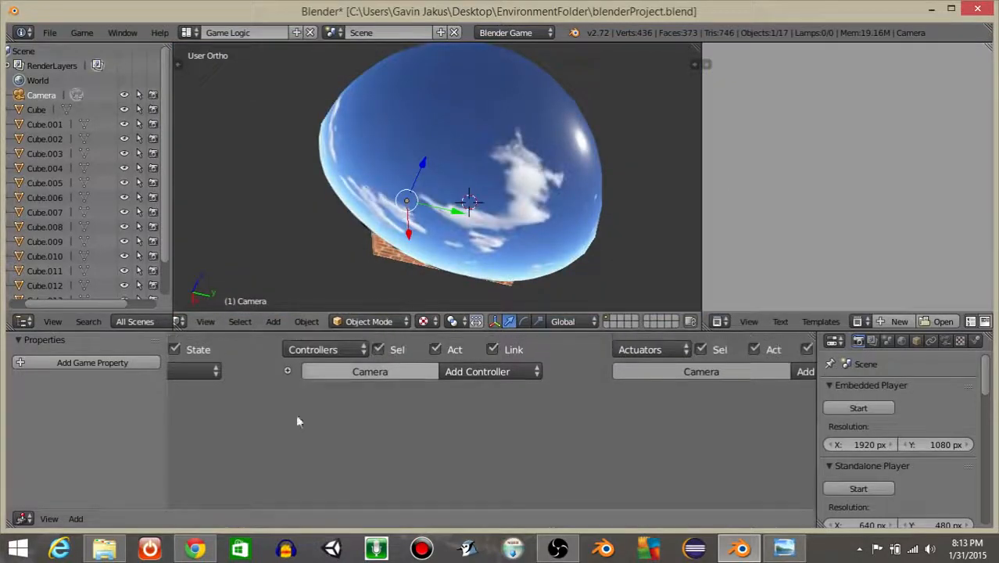
left_click(553, 550)
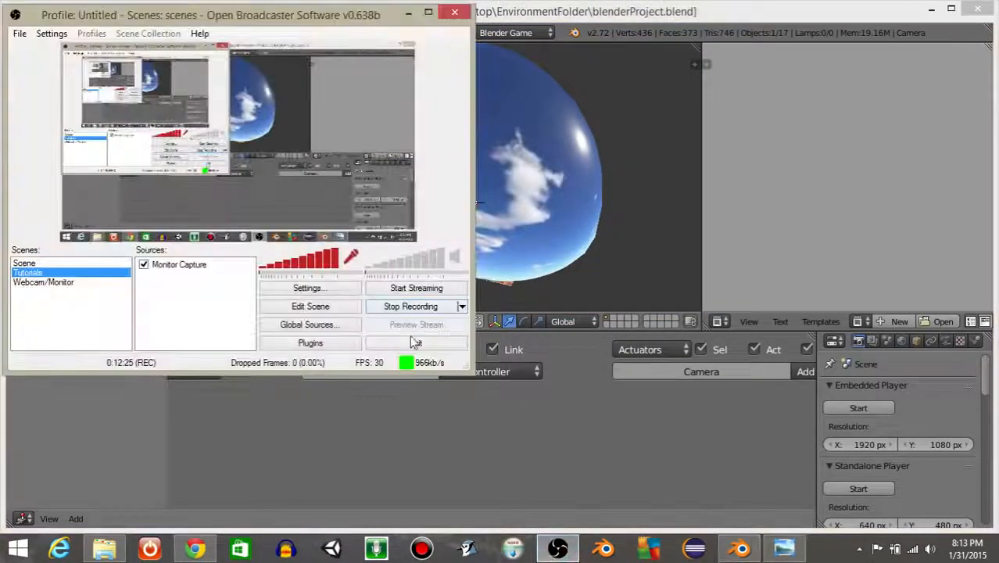